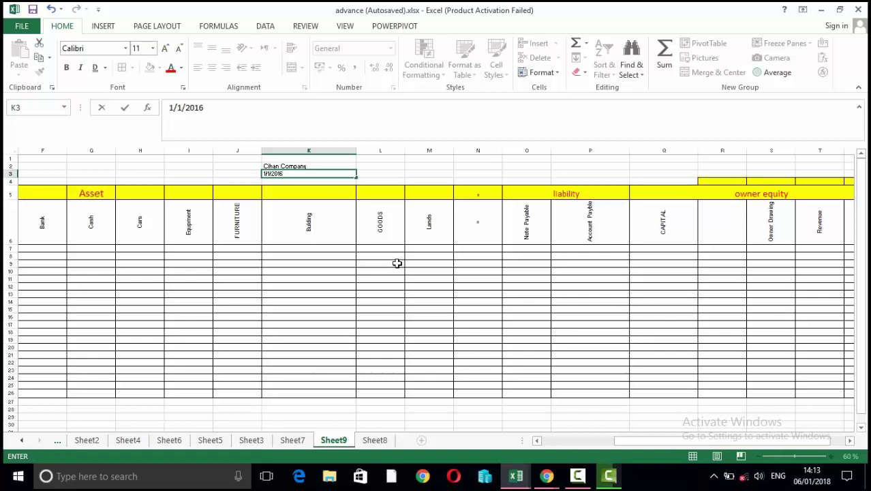
Step: Clear the GOODS column heading in cell L6 of the accounting table
left_click(389, 230)
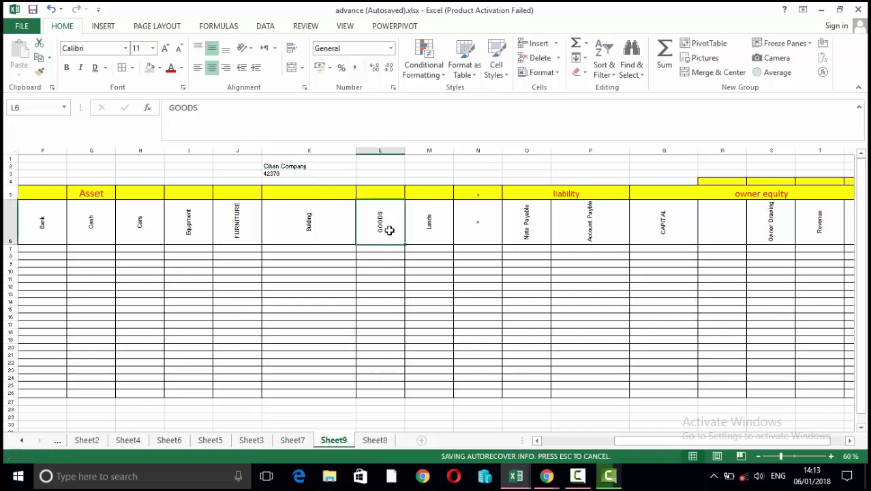
key("BackSpace")
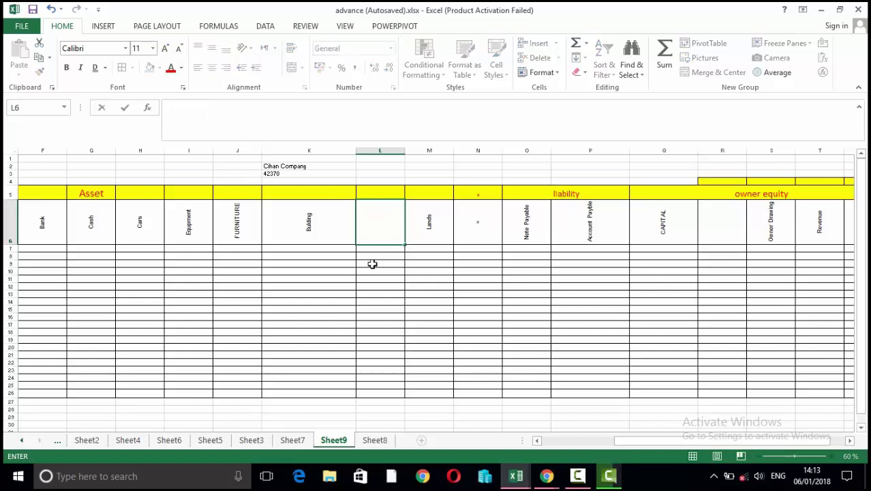
left_click(424, 293)
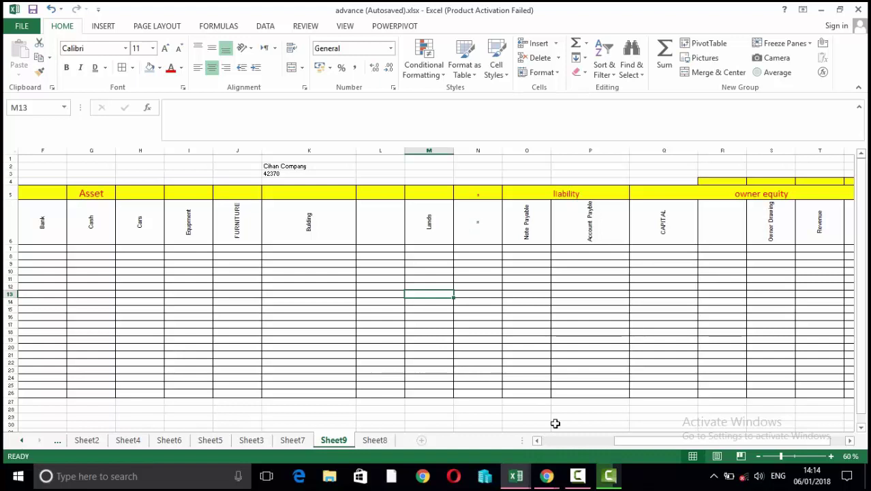
Step: Enter "no" as the heading in cell B6 above the transaction numbers
left_click_drag(628, 443, 519, 436)
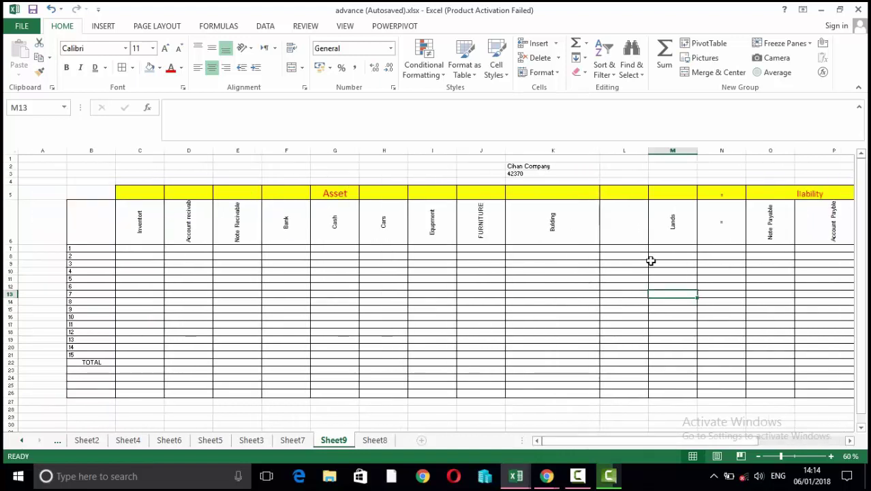
left_click(90, 231)
type("no")
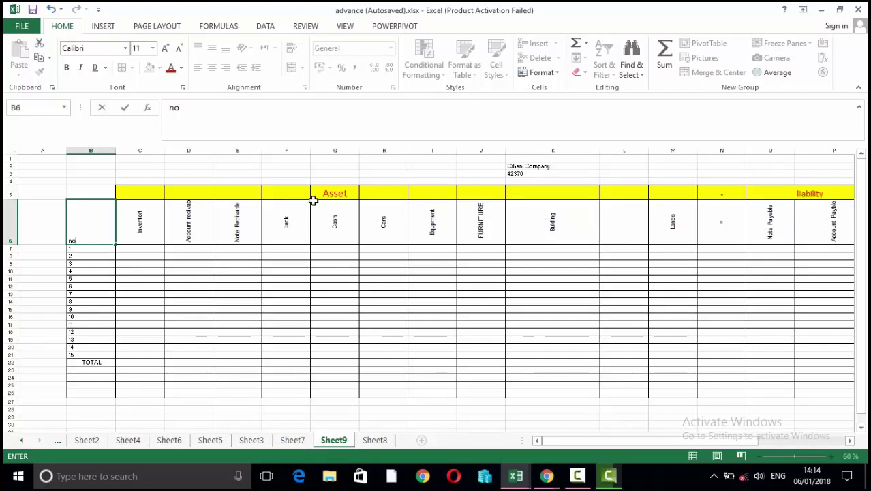
Step: Replace the date under the Cihan Company title in K3 with 1/1//2016
left_click_drag(718, 441, 783, 442)
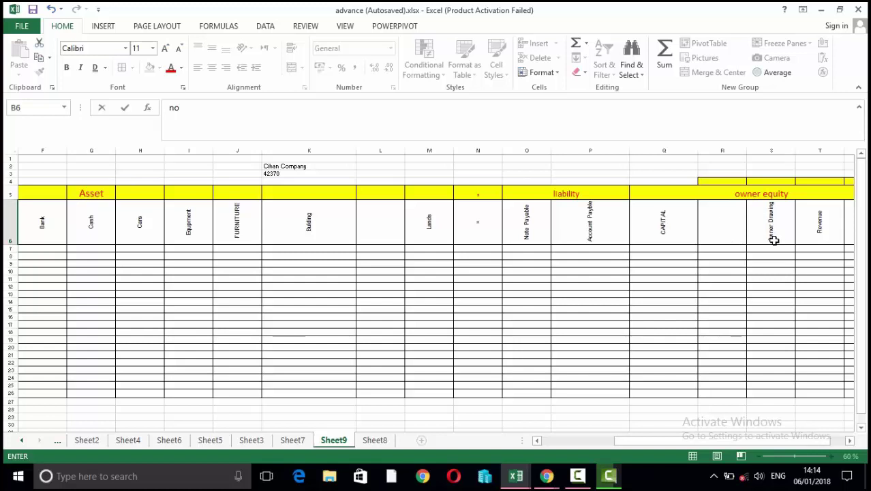
left_click_drag(784, 440, 810, 443)
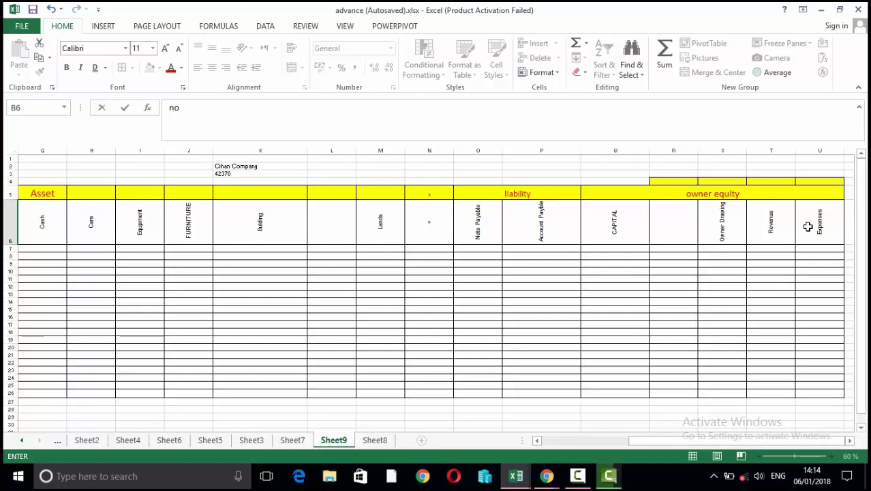
left_click_drag(742, 440, 653, 440)
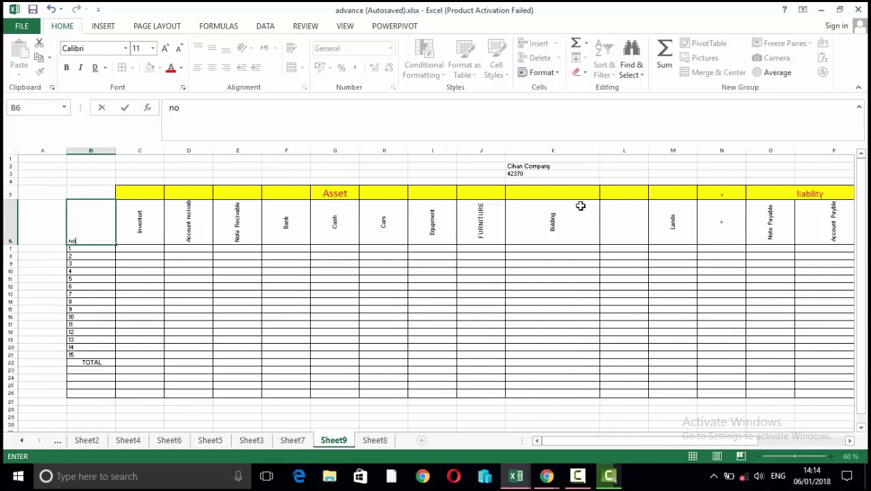
left_click(550, 174)
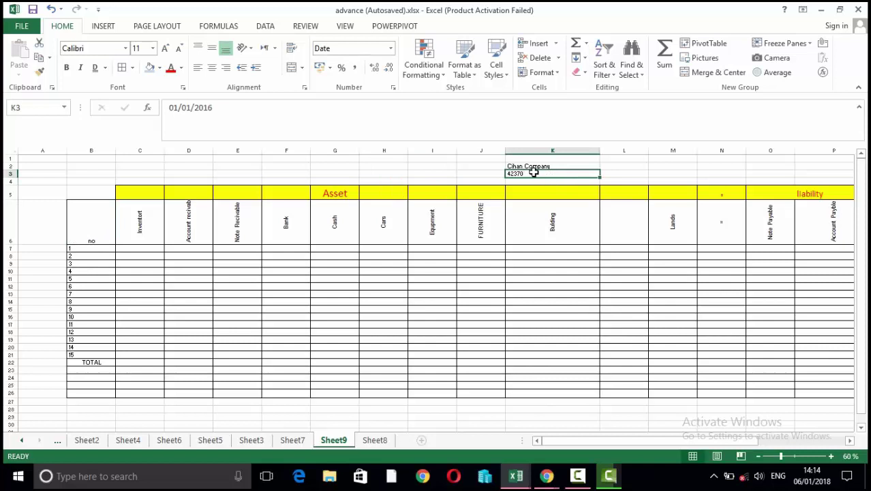
type("1/1//2016")
left_click(605, 181)
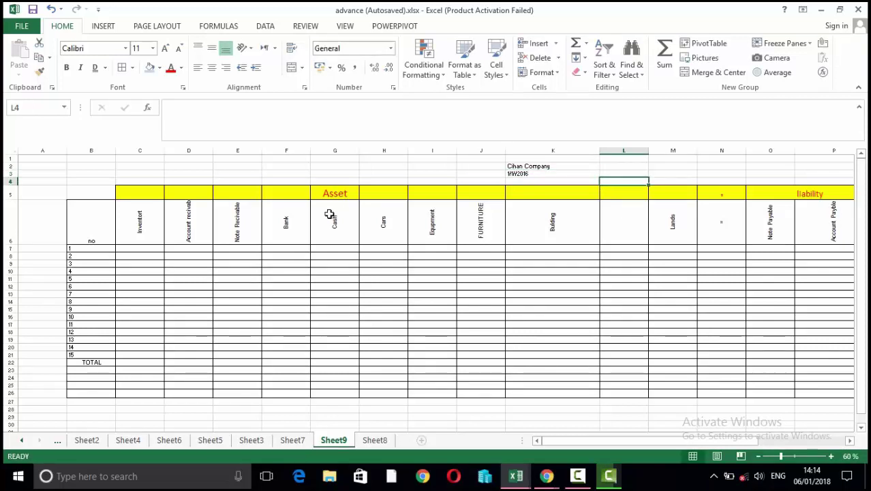
Step: Look up transaction 1 on Sheet8 and record it in row 7 of Sheet9 as 30000 under Cash and 30000 under CAPITAL
left_click(139, 254)
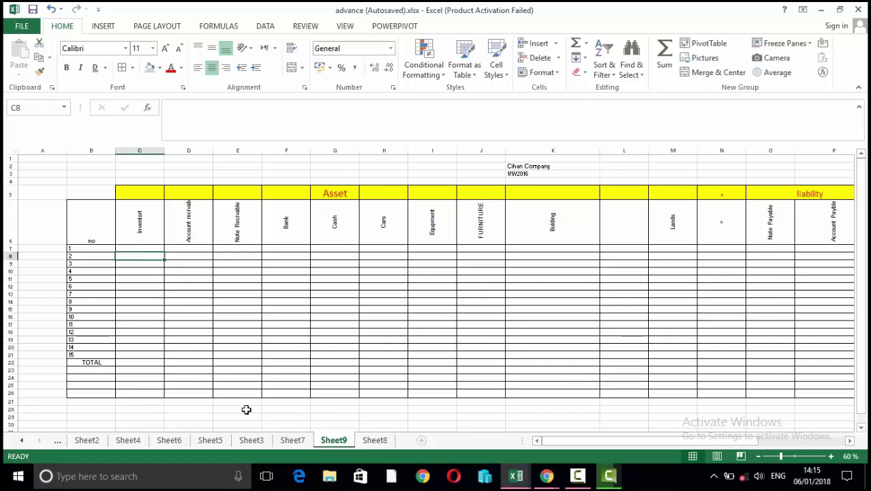
left_click(373, 441)
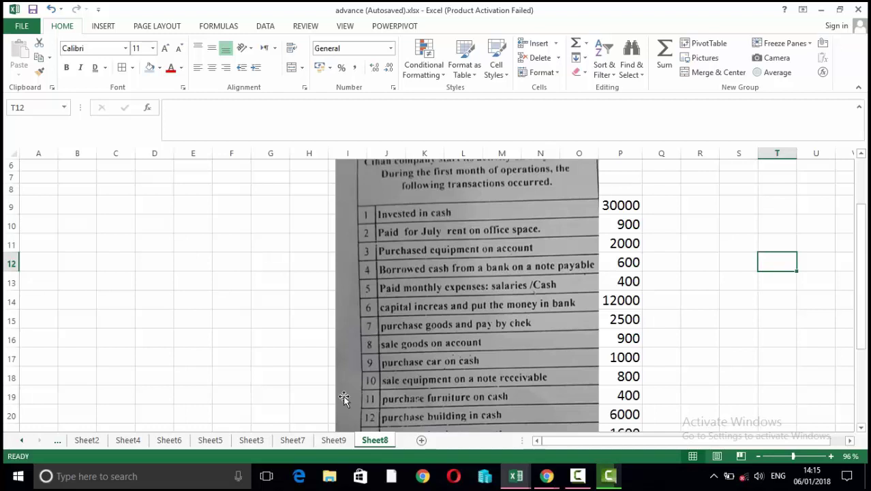
left_click(335, 441)
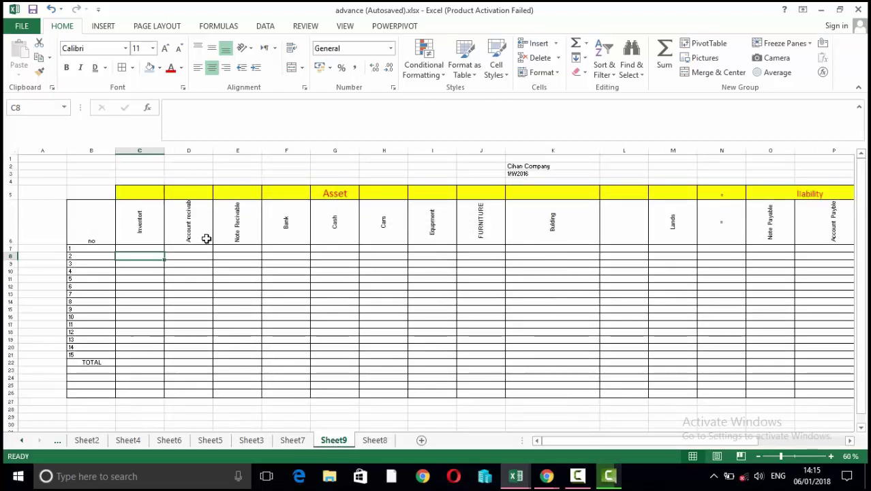
left_click(328, 248)
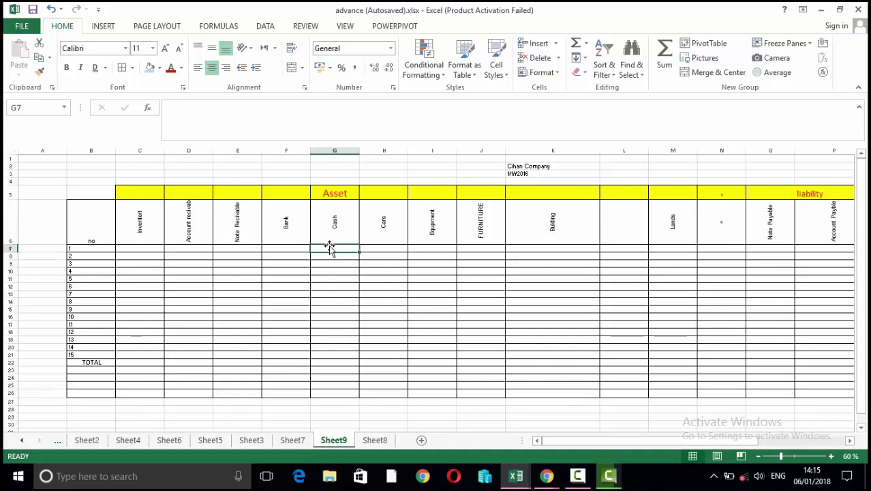
type("30000")
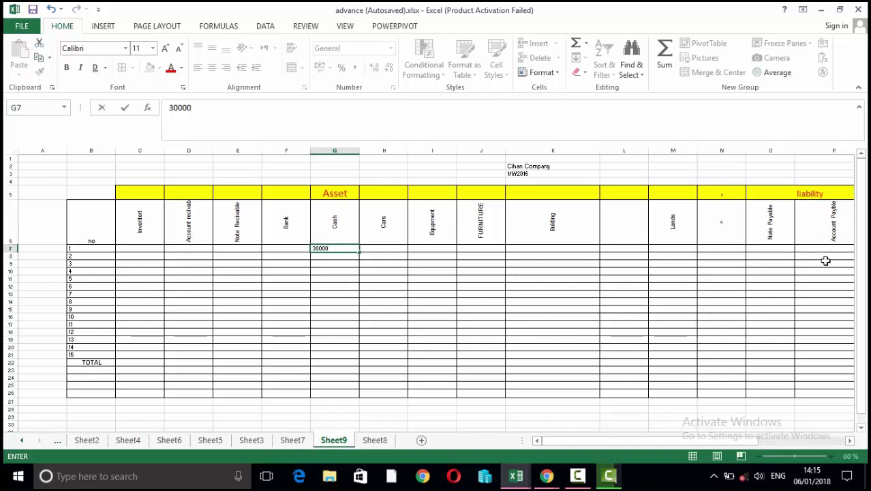
left_click_drag(754, 439, 780, 442)
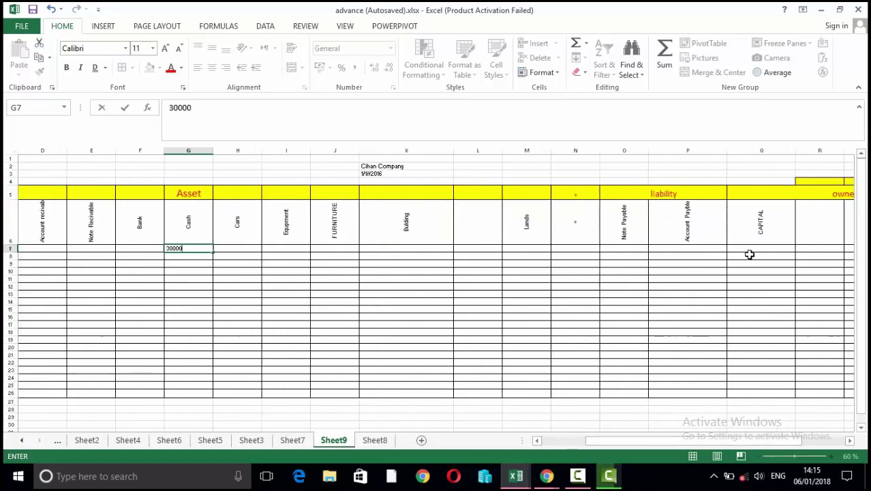
left_click(749, 252)
type("30000")
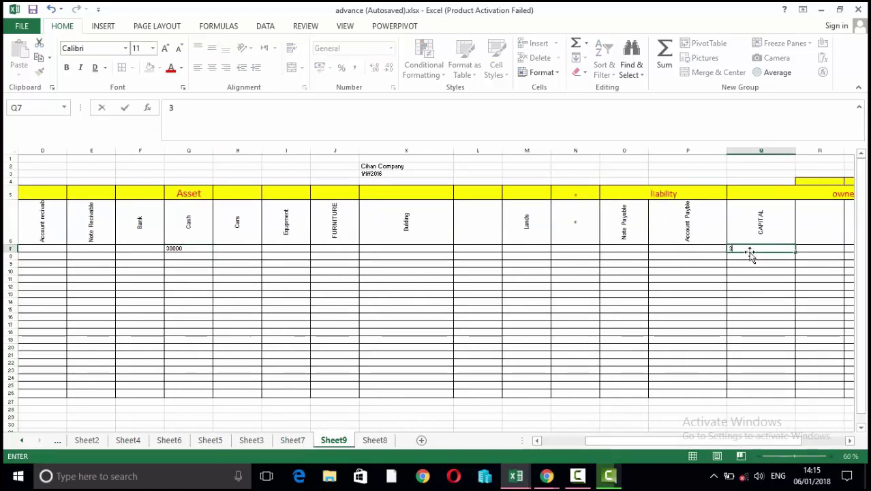
Step: Look up transaction 2 on Sheet8 and record it in row 8 of Sheet9 as -900 under Cash and -900 under Expenses
left_click(378, 441)
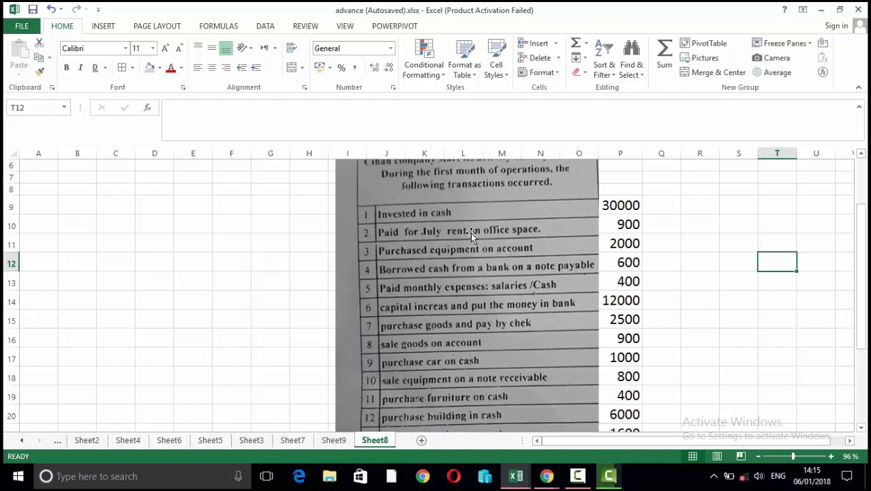
left_click(333, 441)
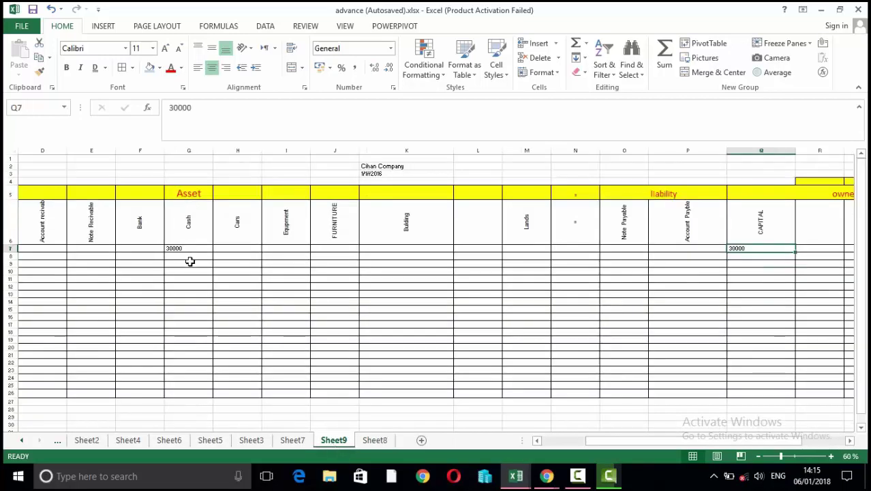
left_click(190, 255)
type("-900")
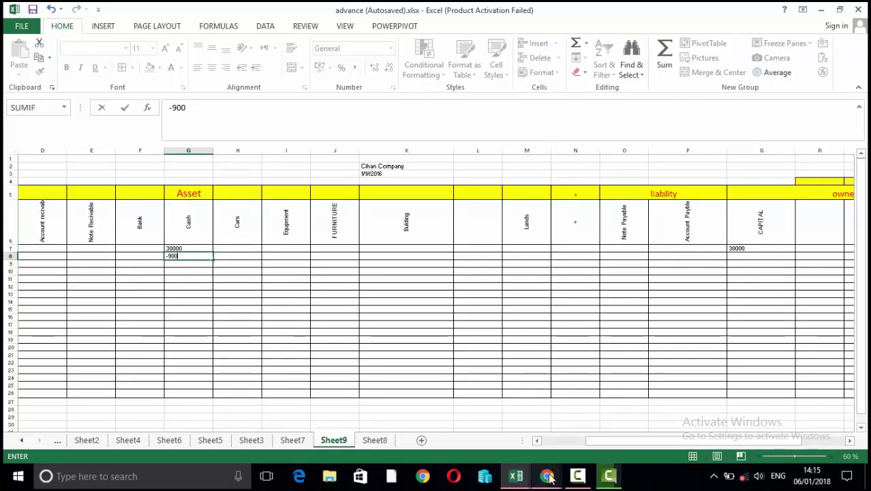
left_click_drag(631, 443, 675, 448)
left_click(816, 263)
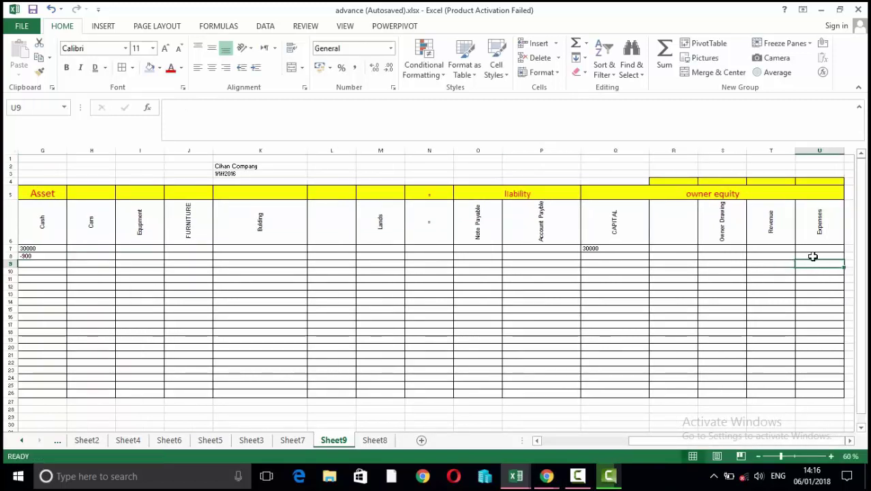
left_click(815, 256)
type("-900")
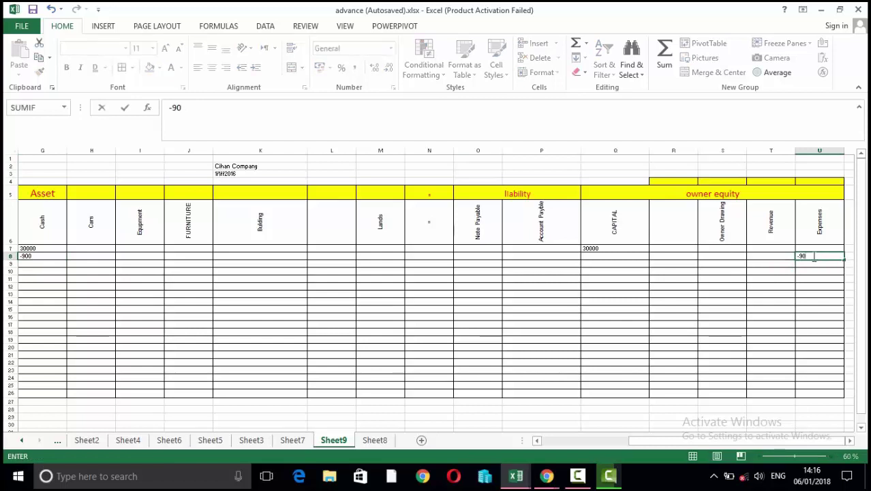
Step: Put an equals sign in column N for transactions 1 and 2, in cells N7 and N8
left_click(446, 256)
type("=")
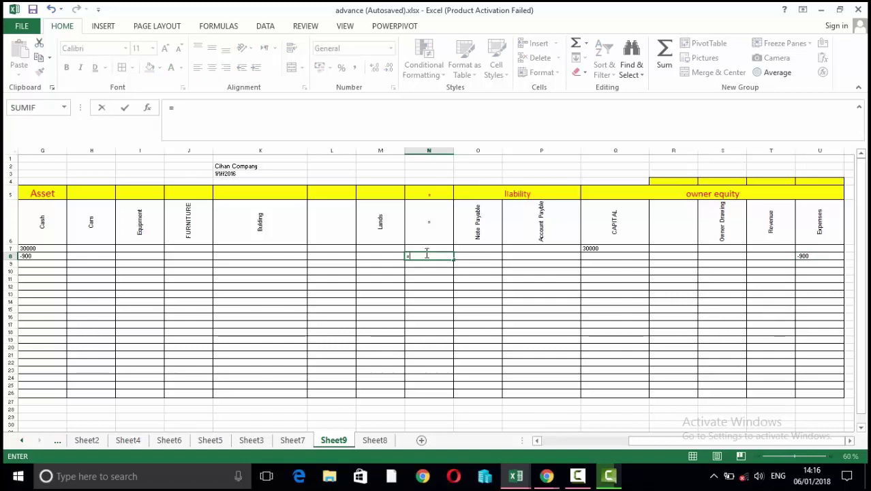
left_click(426, 248)
key("BackSpace")
key("Escape")
left_click(426, 247)
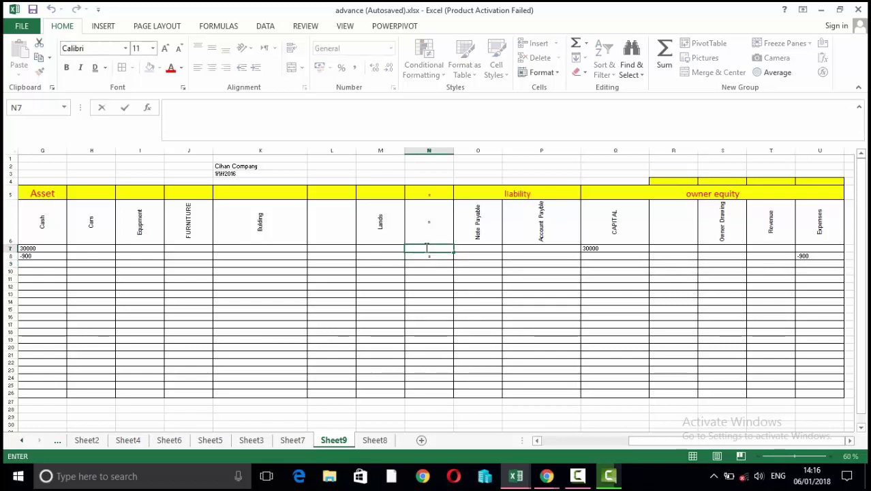
key("Escape")
key("Down")
key("Down")
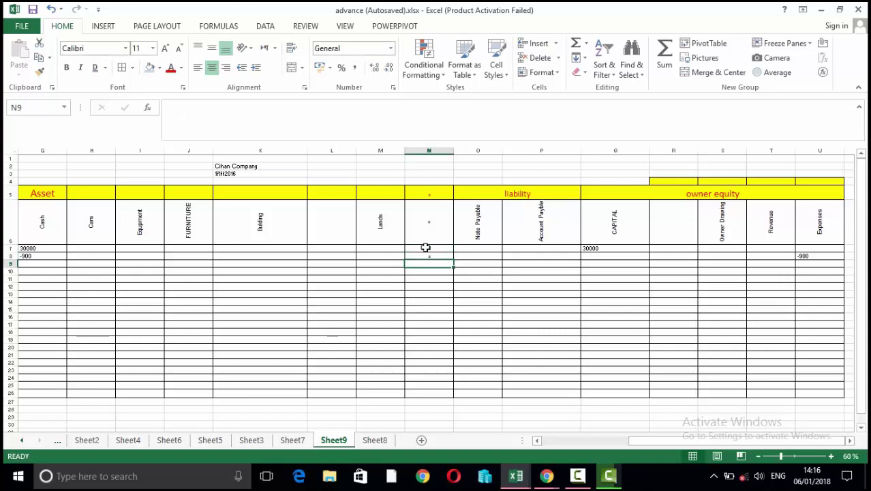
Step: Look up transaction 3 on Sheet8 and enter 2000 under Equipment in cell I9 of Sheet9
left_click(375, 440)
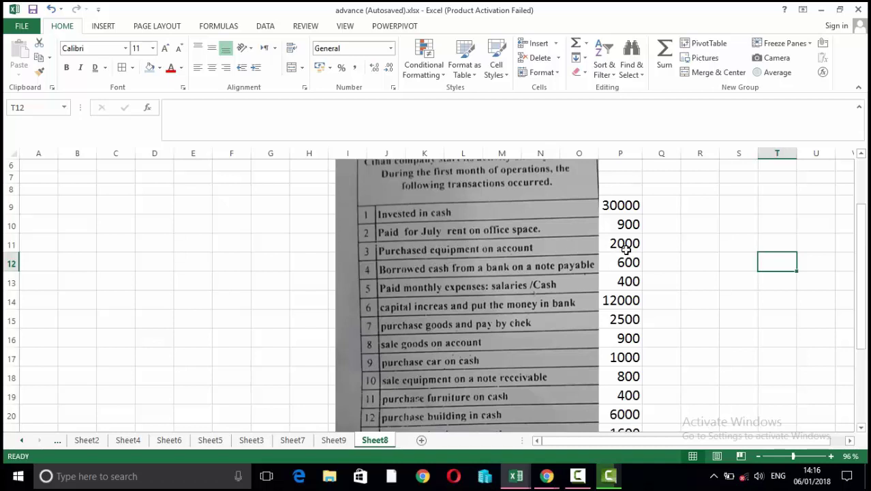
left_click(334, 440)
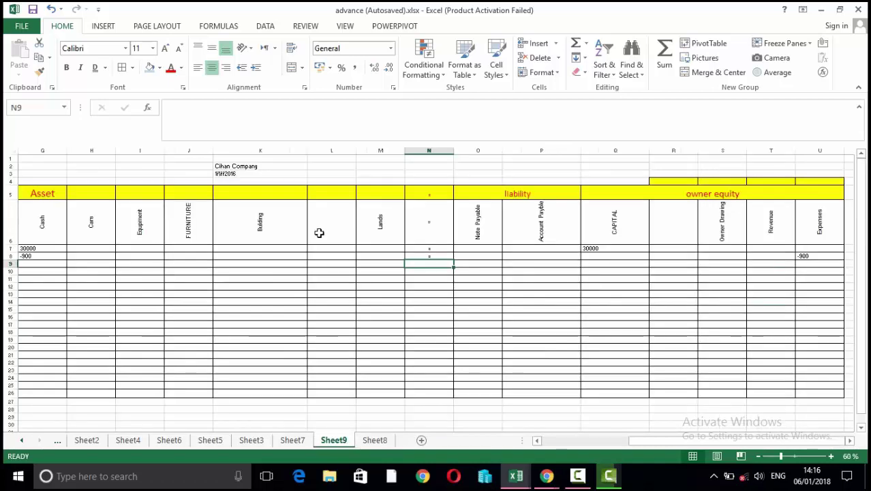
left_click(145, 264)
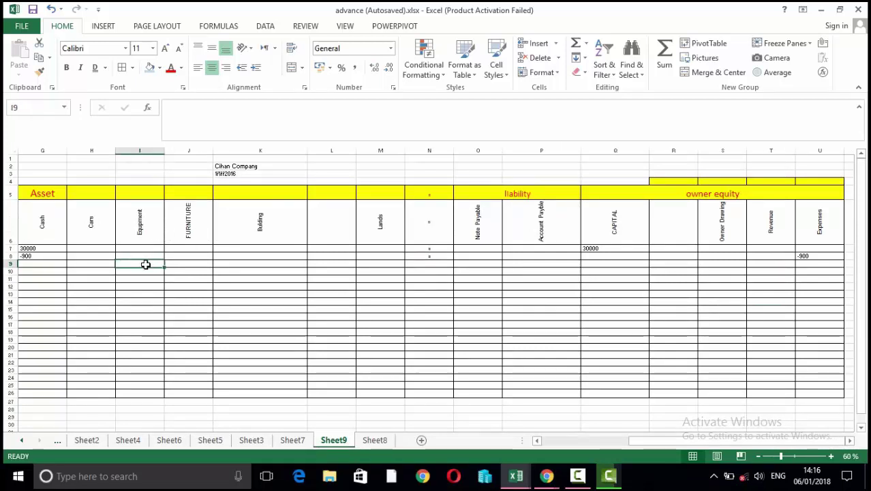
left_click(371, 440)
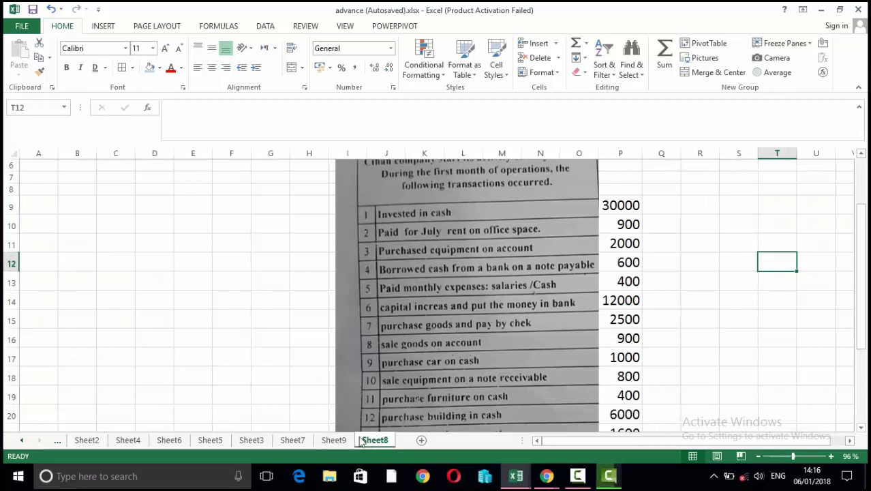
left_click(334, 440)
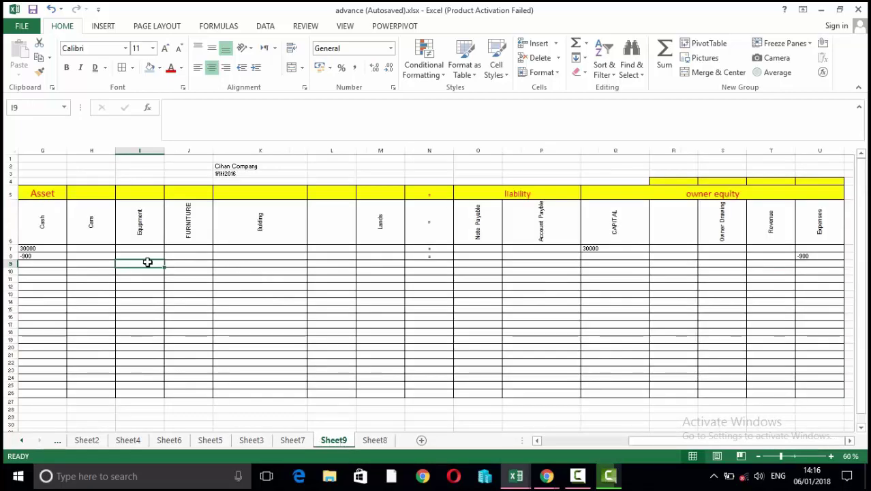
type("2000")
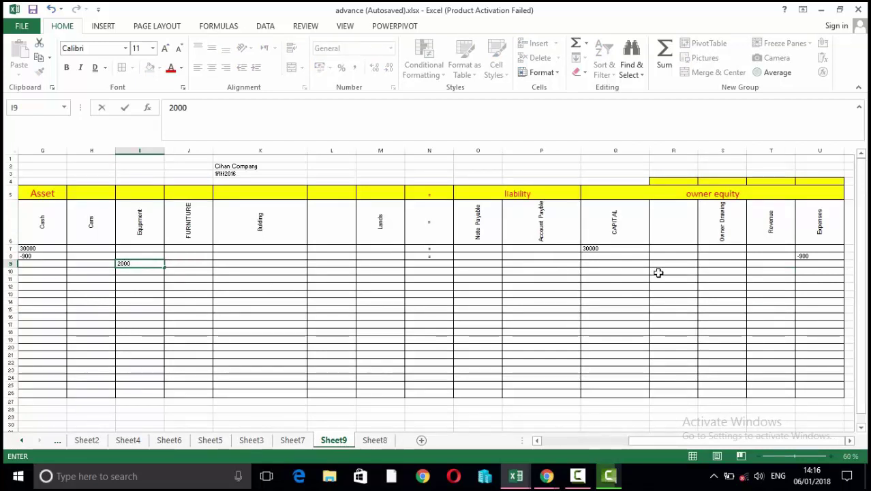
Step: Enter the formula =I9 under Account Payable in cell P9 to match the equipment purchase
left_click(534, 264)
type("=")
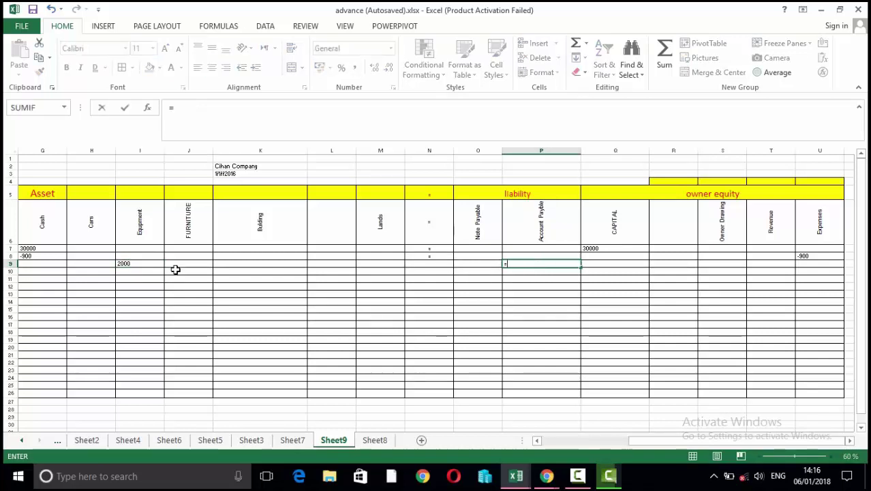
left_click(151, 263)
key("Return")
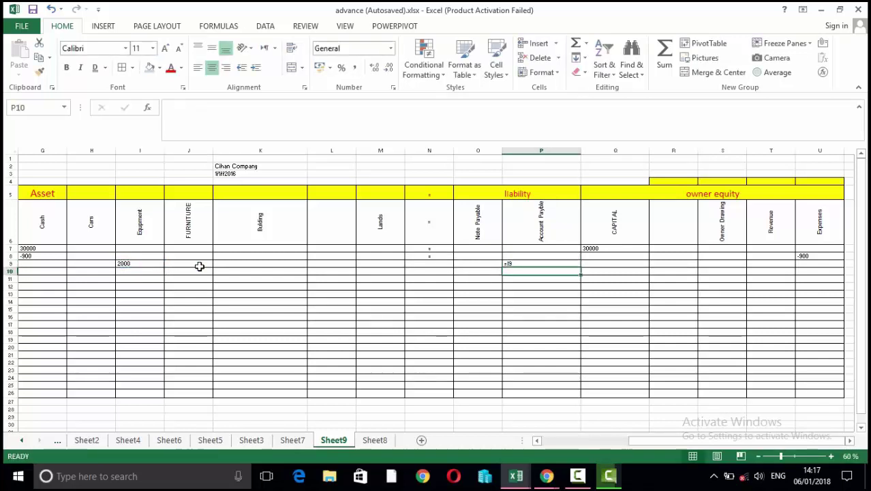
left_click(525, 263)
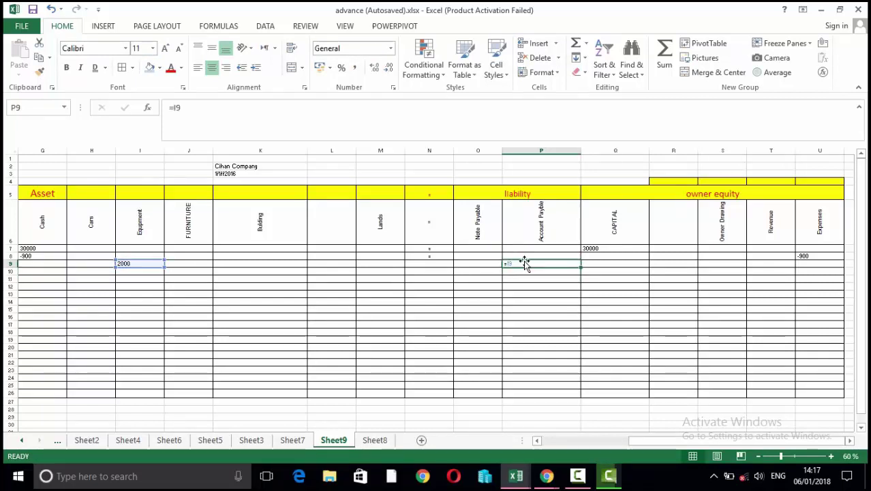
key("Return")
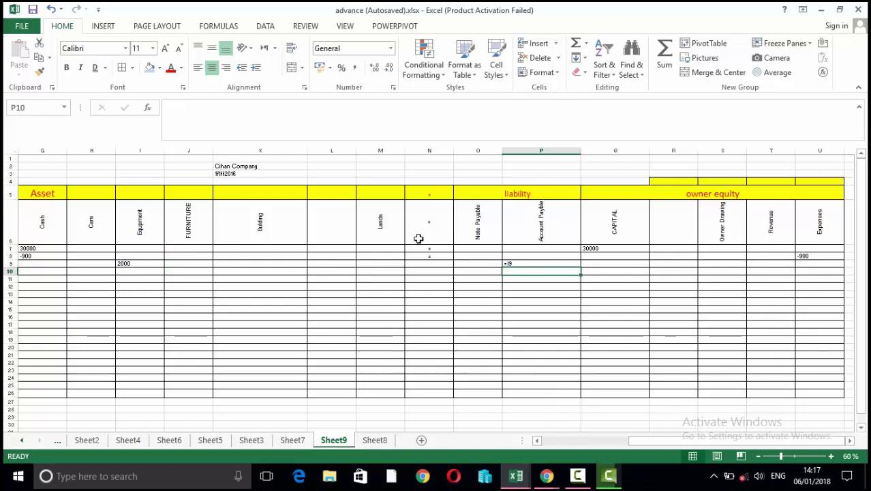
Step: Replace the formula under Account Payable in cell P9 with the value 2000
left_click(790, 458)
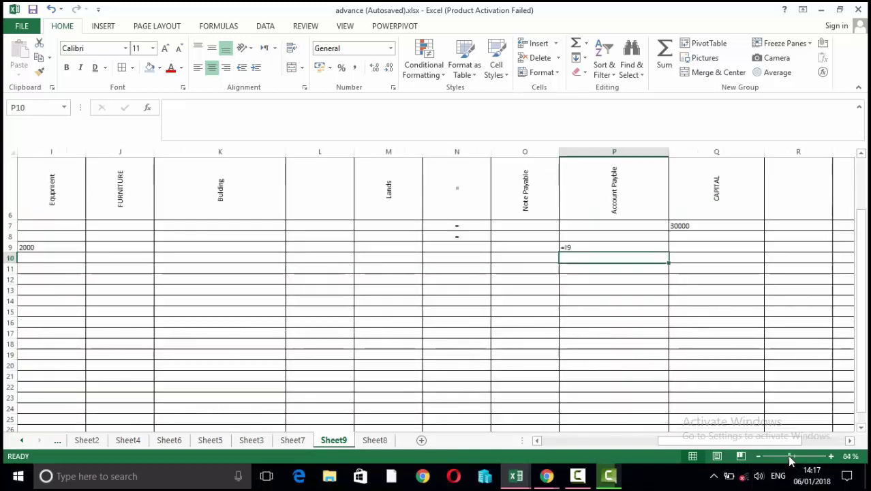
double_click(607, 247)
key("BackSpace")
key("BackSpace")
key("BackSpace")
type("900")
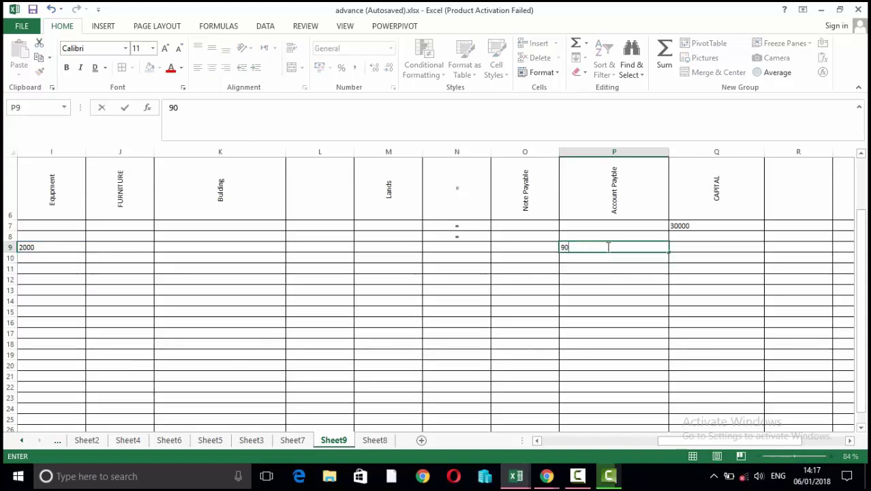
key("BackSpace")
key("BackSpace")
key("BackSpace")
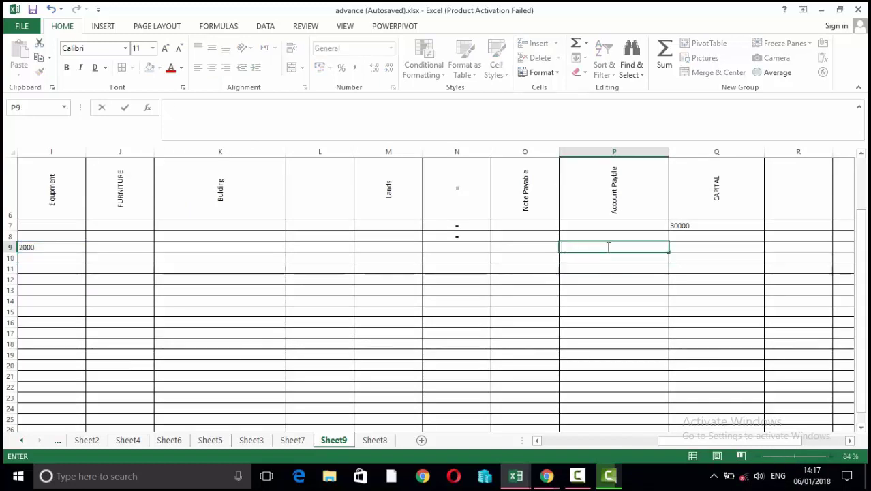
type("2000")
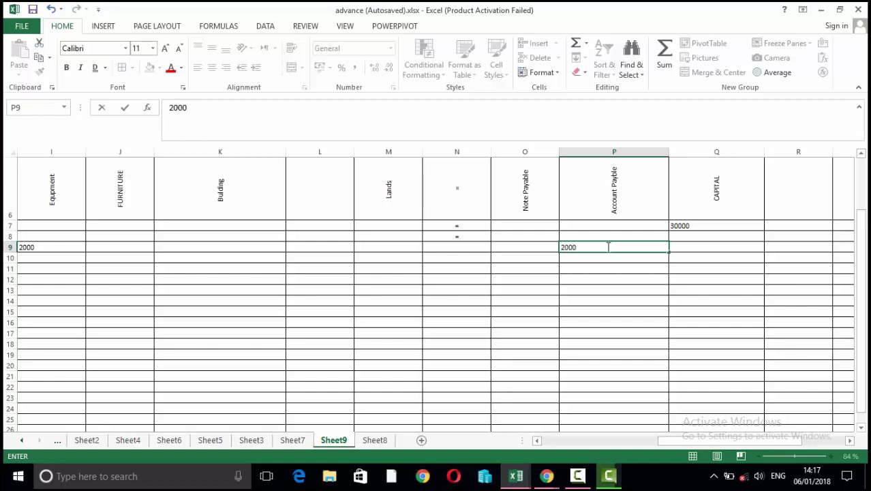
left_click(453, 247)
type("=")
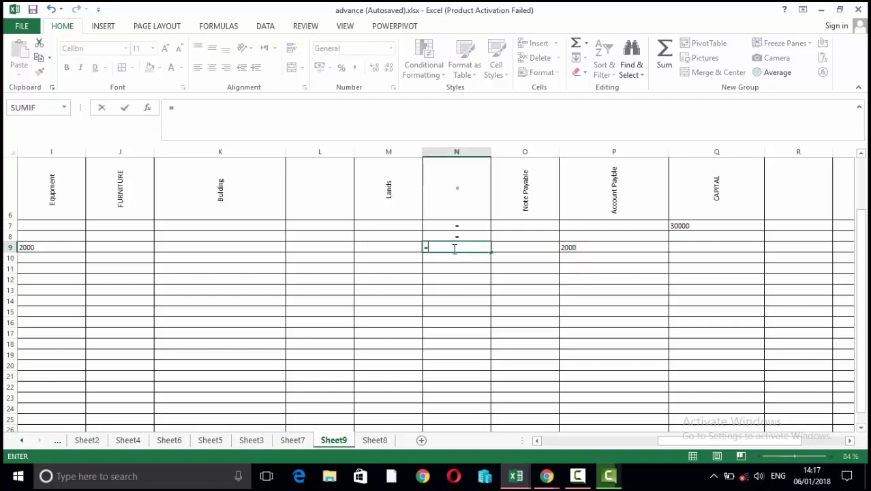
left_click(374, 439)
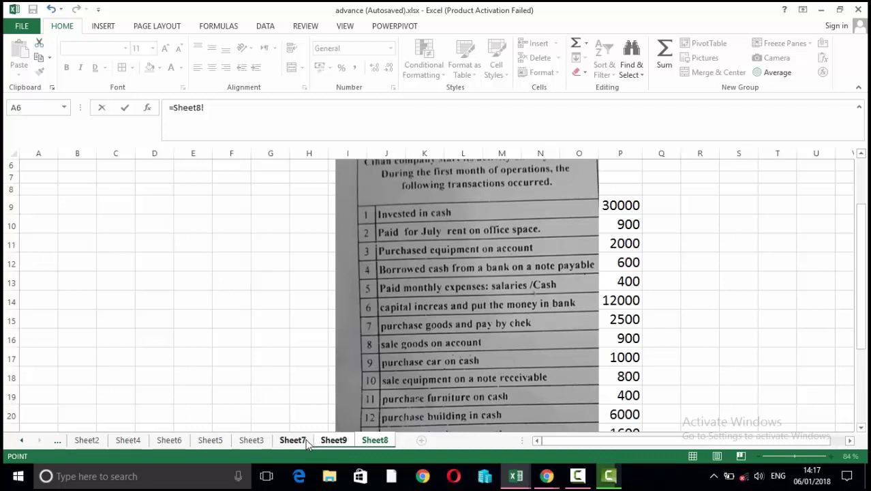
left_click(343, 441)
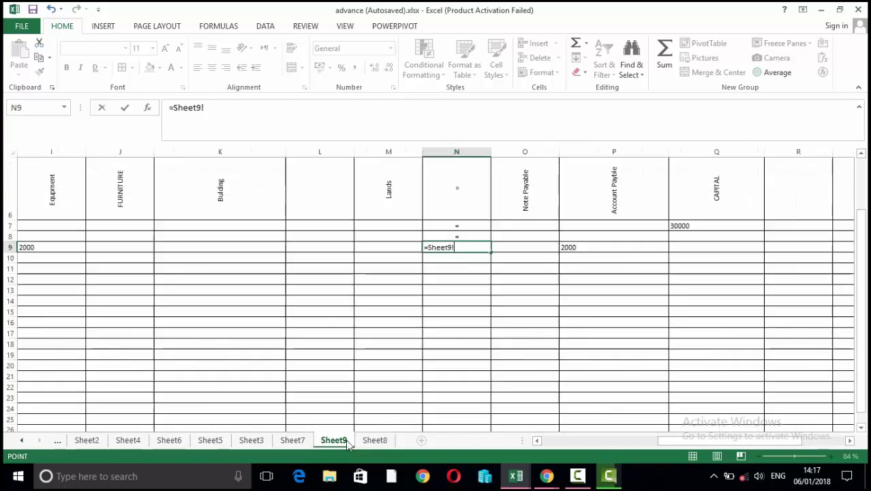
key("BackSpace")
key("BackSpace")
key("BackSpace")
key("BackSpace")
key("BackSpace")
key("BackSpace")
key("BackSpace")
key("BackSpace")
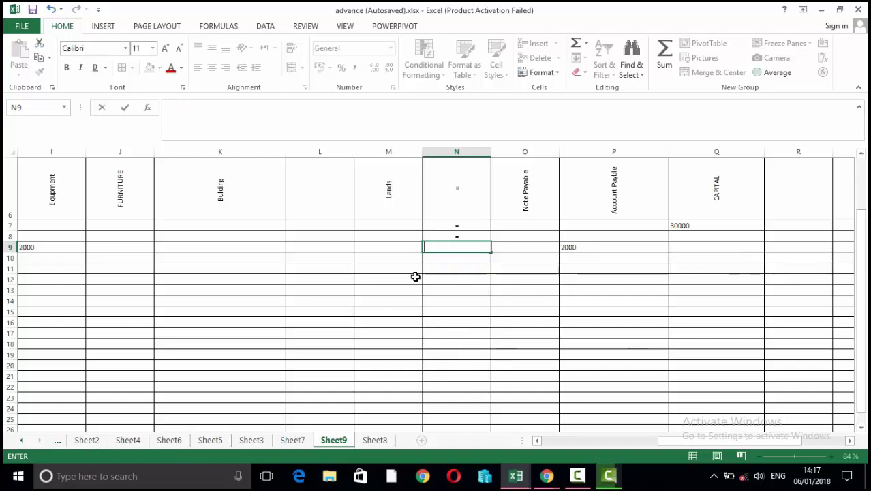
Step: Copy the equals sign from cell N8 down into cell N9 for transaction 3
key("Return")
key("Up")
key("ctrl+d")
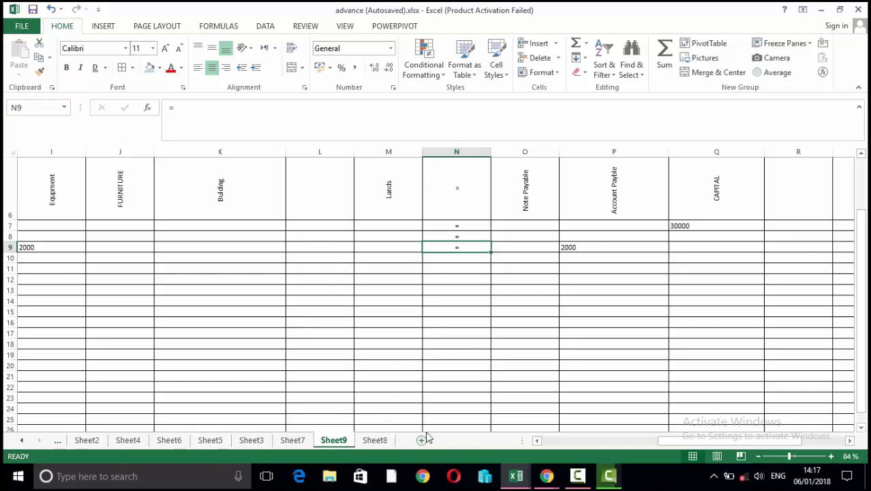
left_click_drag(726, 439, 632, 439)
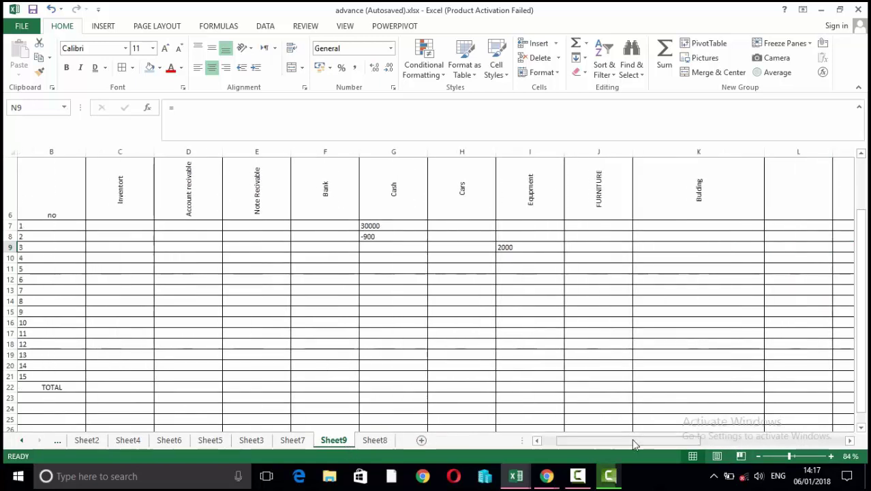
left_click(379, 251)
type("9000")
key("BackSpace")
key("BackSpace")
key("BackSpace")
key("BackSpace")
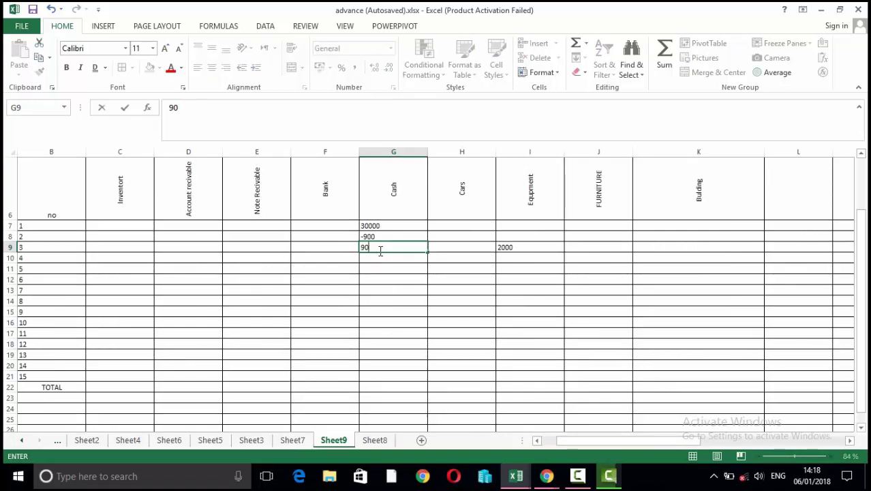
Step: Enter 9000 under Cash for transaction 4 in cell G10
left_click(380, 258)
type("9000")
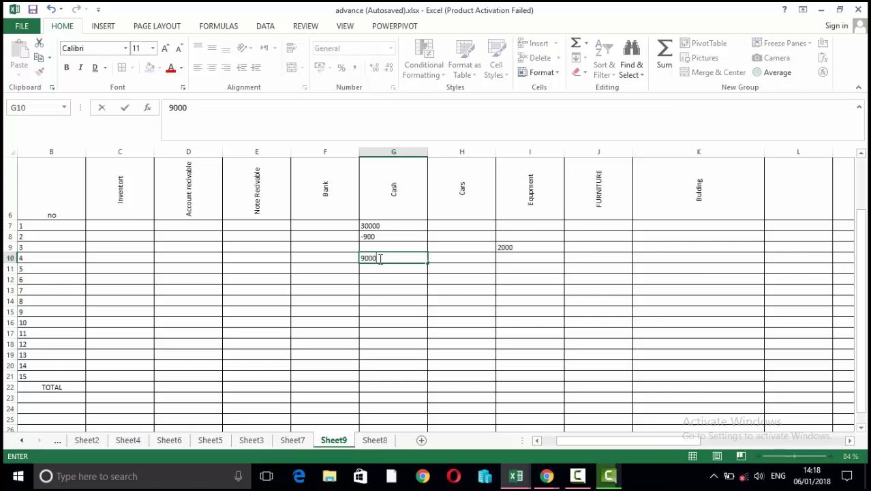
Step: Enter the formula =G10 under Note Payable for transaction 4 in cell O10
left_click_drag(629, 441, 704, 443)
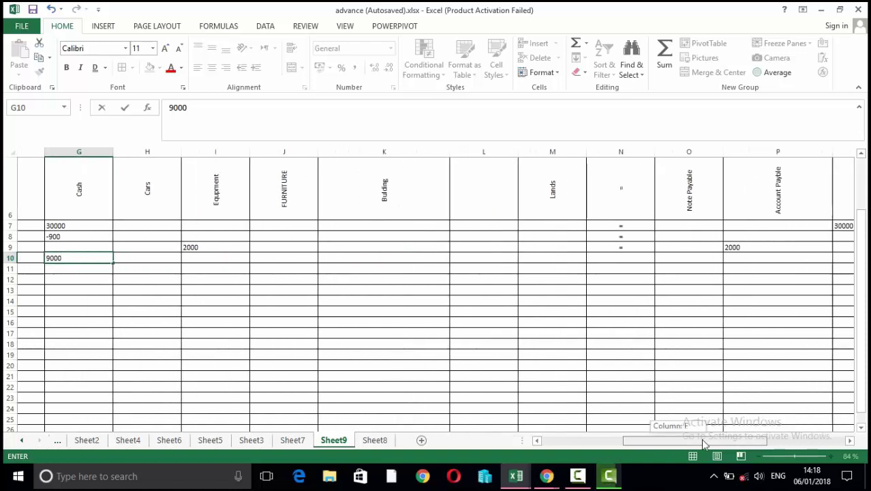
left_click(668, 259)
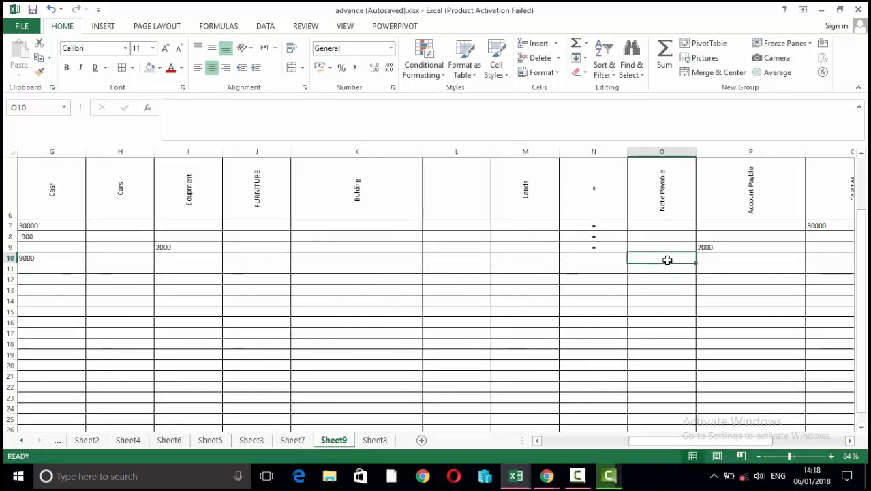
type("=")
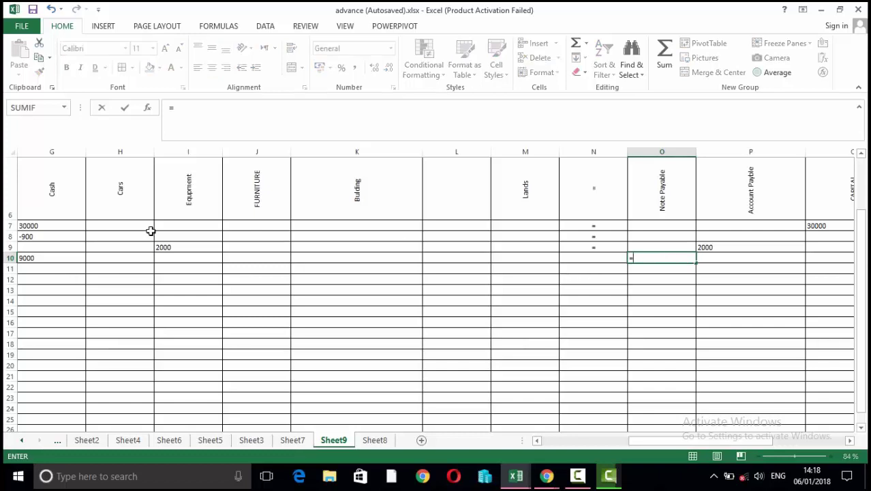
left_click(51, 256)
key("Return")
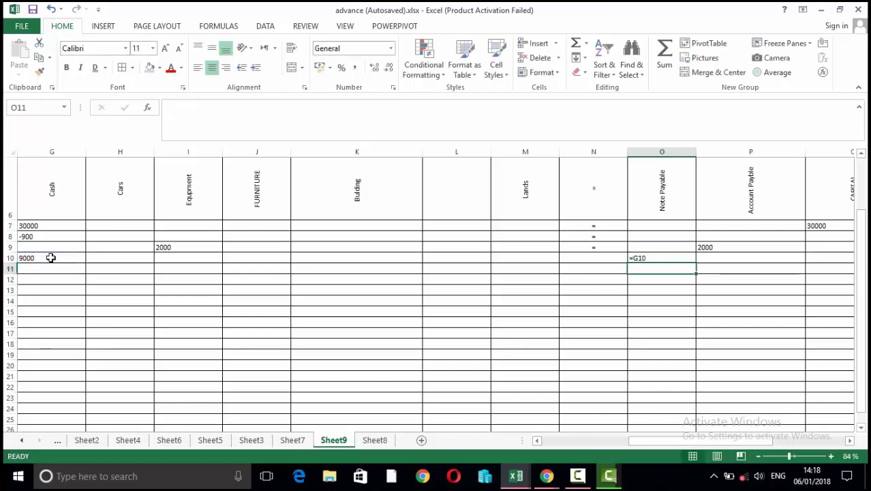
Step: Replace the formula under Note Payable in cell O10 with the value 9000
double_click(673, 257)
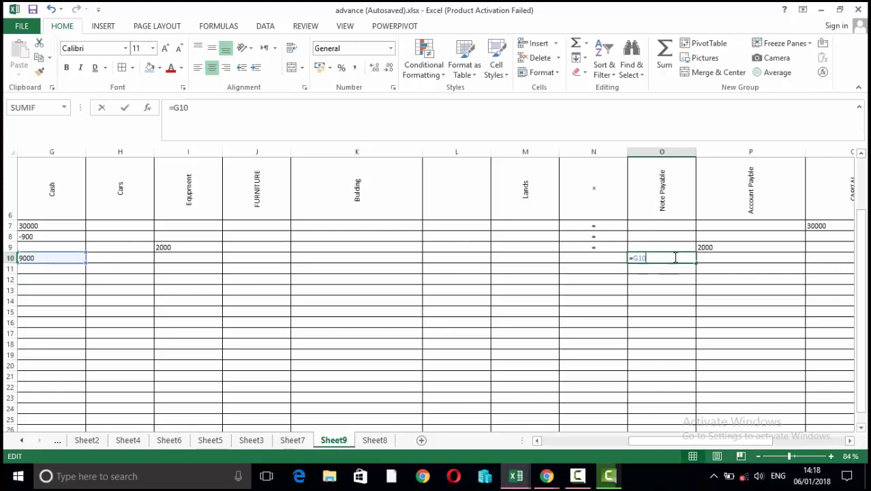
key("BackSpace")
key("BackSpace")
key("BackSpace")
key("BackSpace")
type("9000")
Step: Put an equals sign in cell N10 for transaction 4
left_click(612, 257)
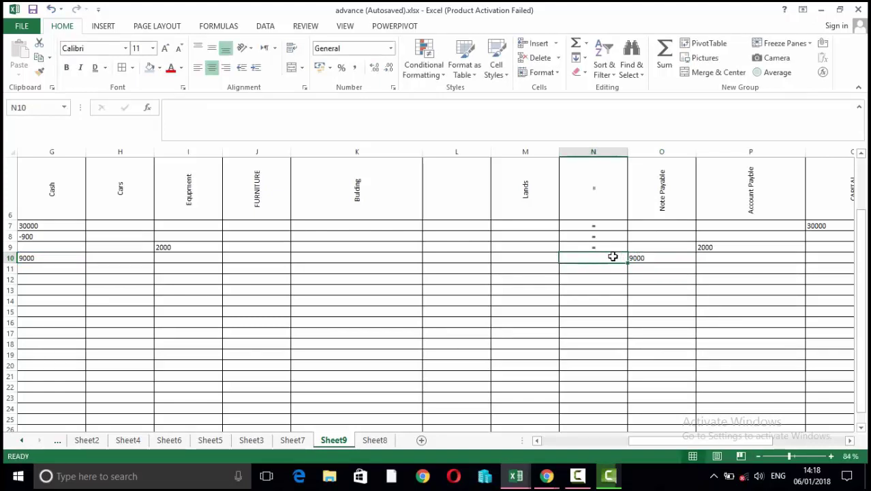
type("=")
key("Return")
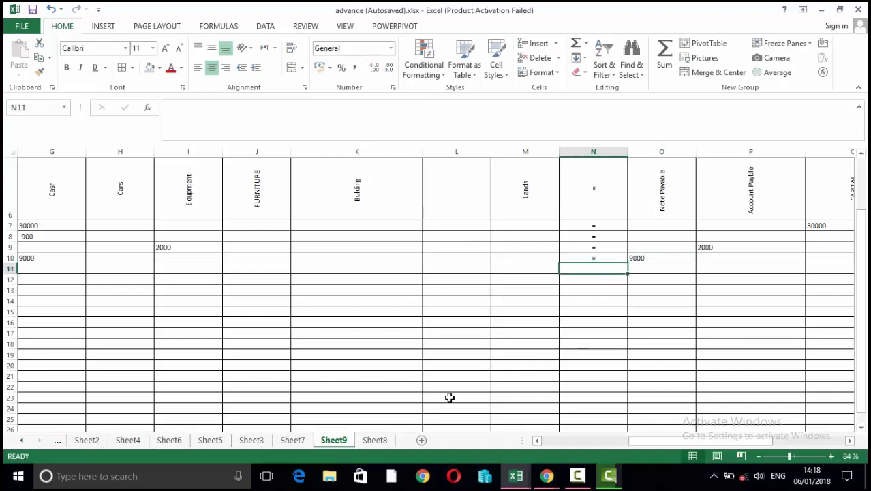
left_click(376, 439)
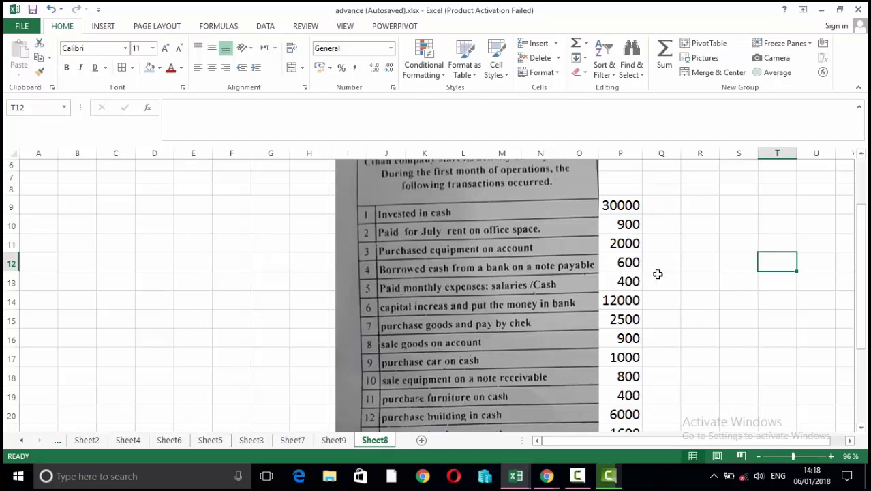
left_click(344, 441)
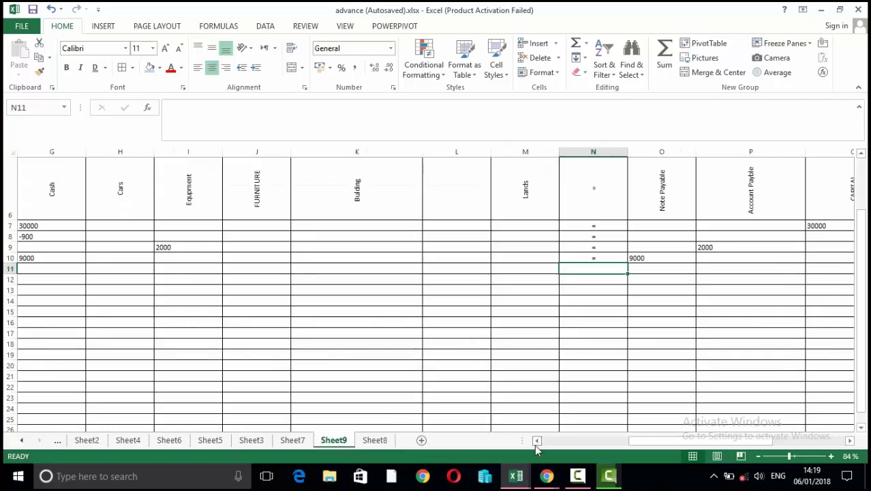
left_click_drag(646, 443, 554, 442)
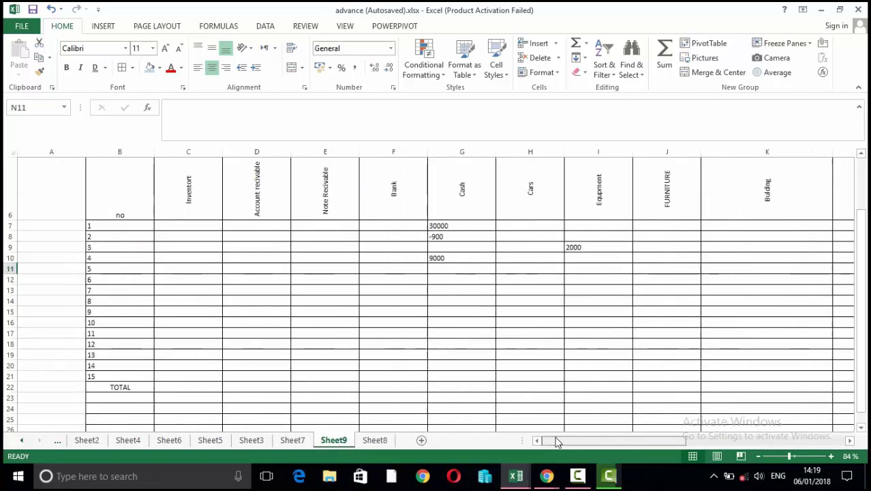
left_click(443, 278)
type("-")
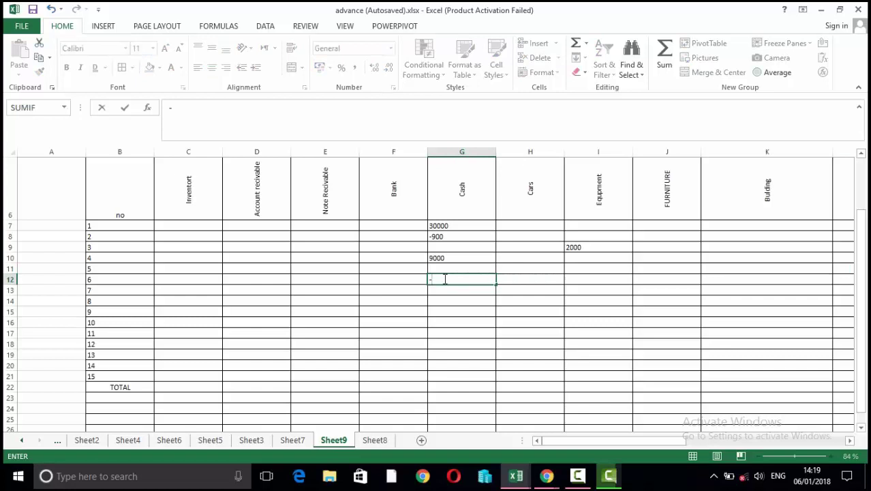
key("Escape")
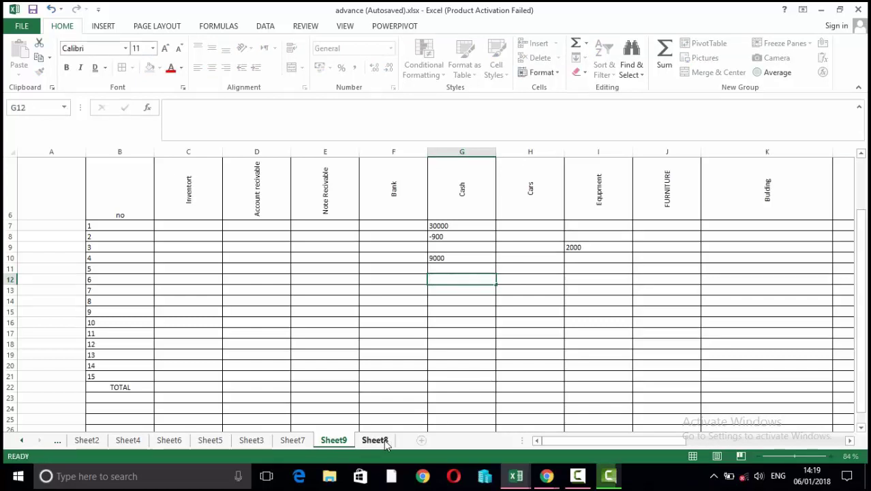
Step: Look up transaction 5 on Sheet8 and enter -400 under Cash in cell G11 of Sheet9
left_click(376, 440)
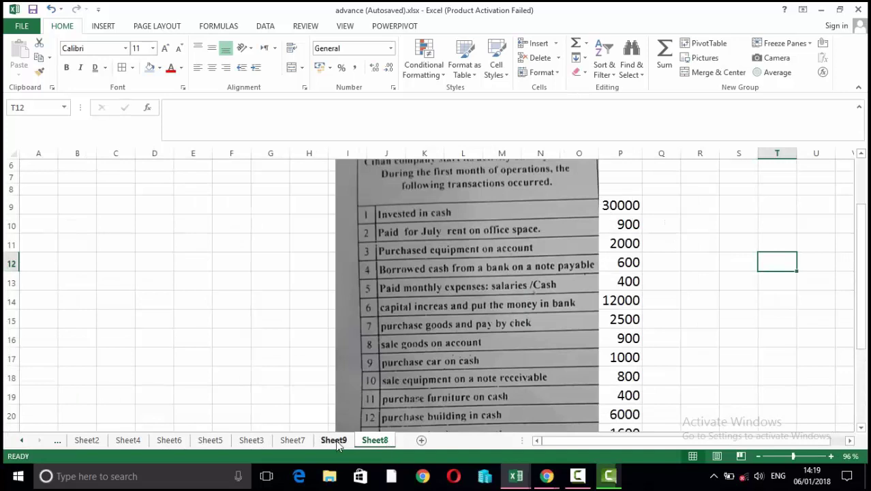
left_click(334, 440)
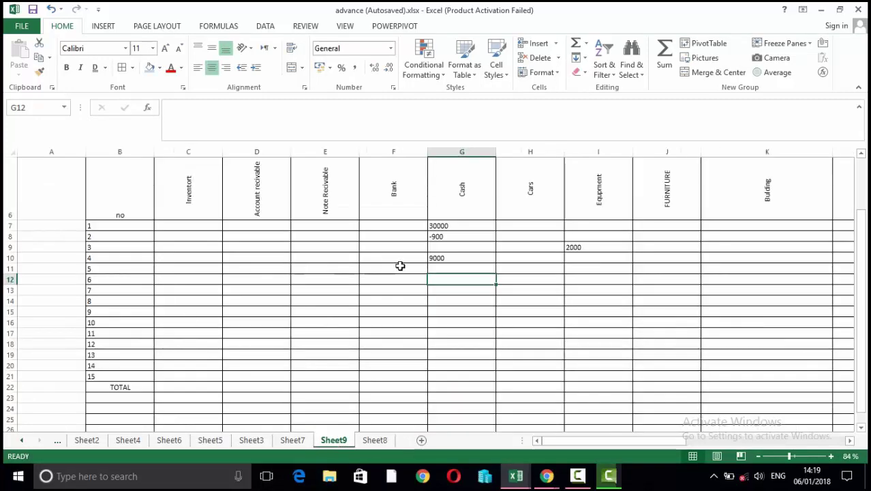
left_click(438, 268)
type("-400")
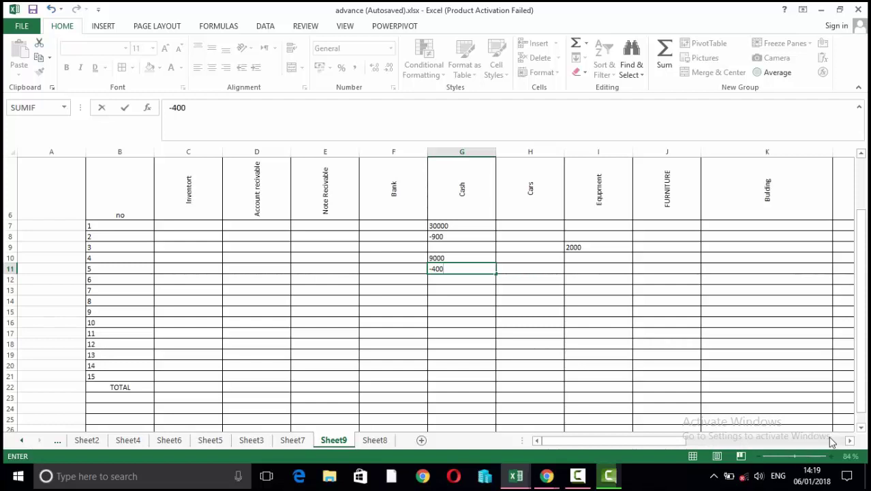
Step: Enter -400 under Expenses for transaction 5 in cell U11
left_click(850, 441)
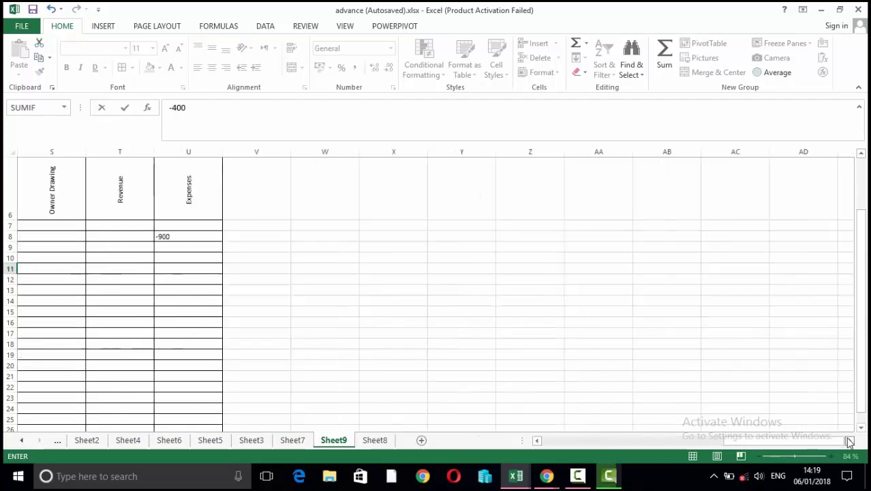
left_click(171, 268)
type("-400")
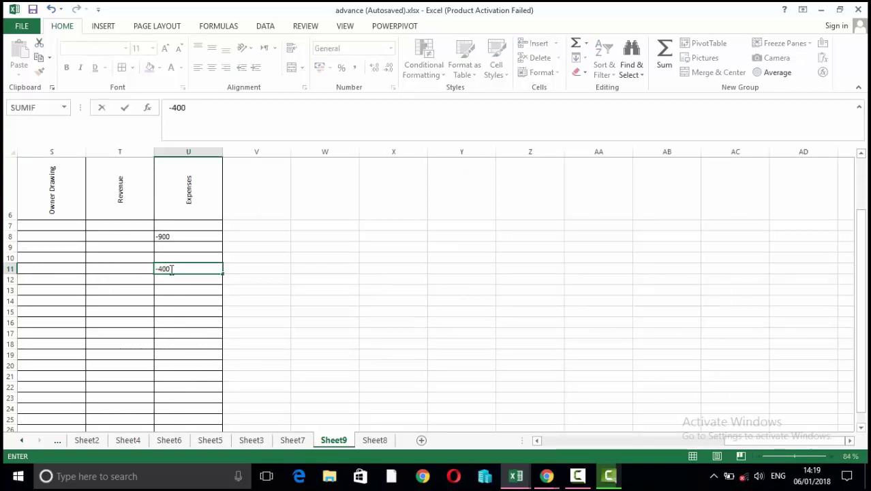
key("Return")
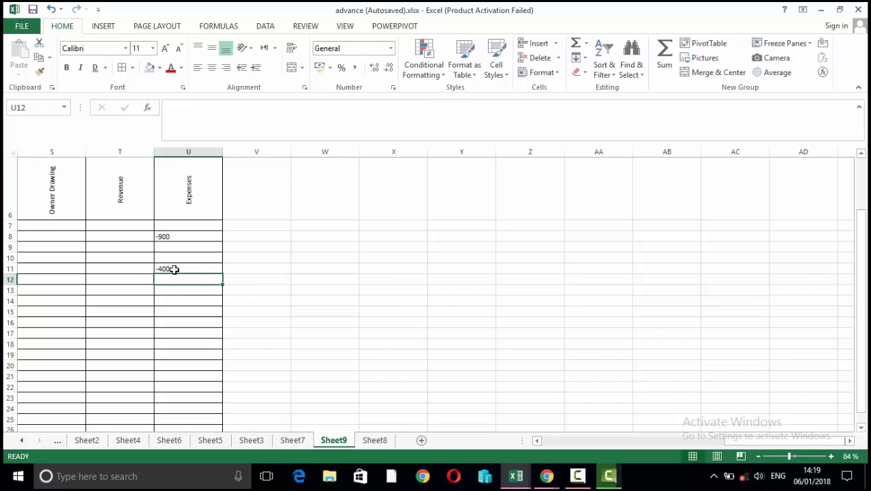
Step: Look up transaction 6 on Sheet8 and enter 12000 under Bank in cell F12 of Sheet9
left_click_drag(799, 446, 603, 440)
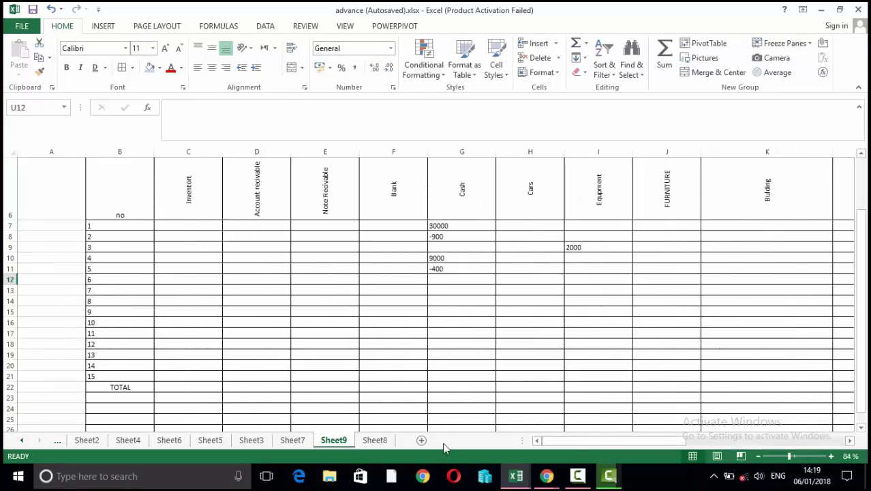
left_click(376, 441)
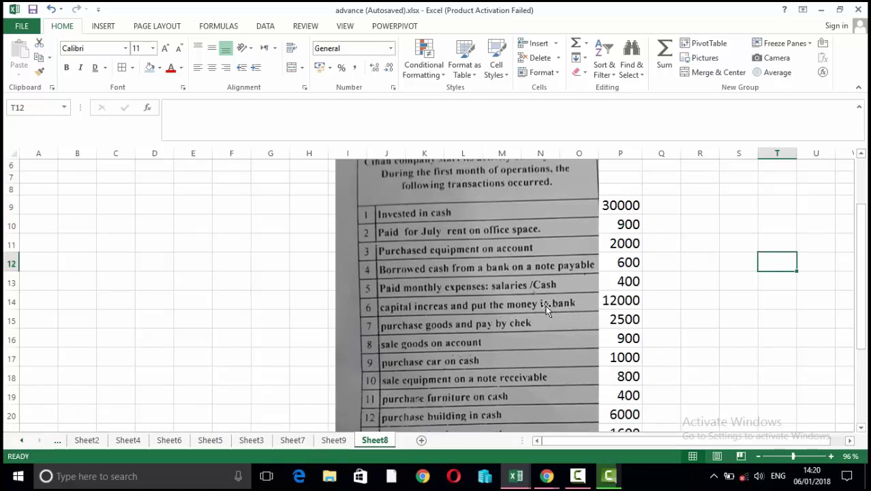
left_click(346, 440)
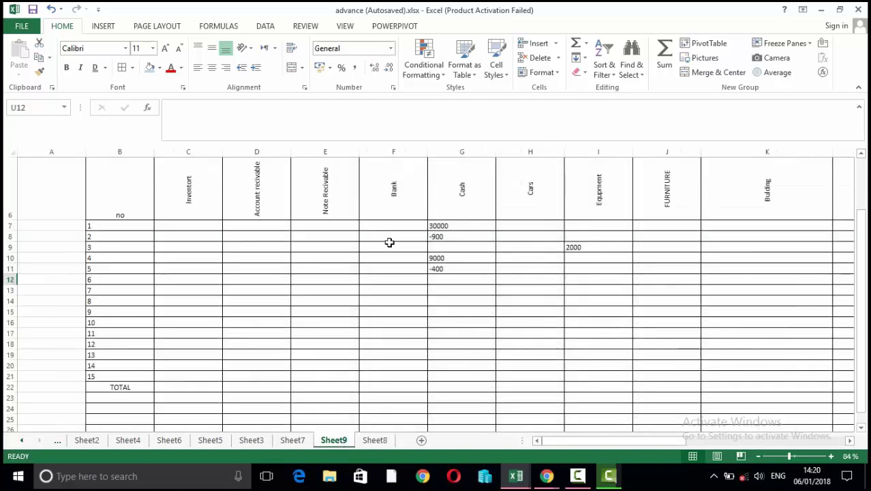
left_click(392, 279)
type("1")
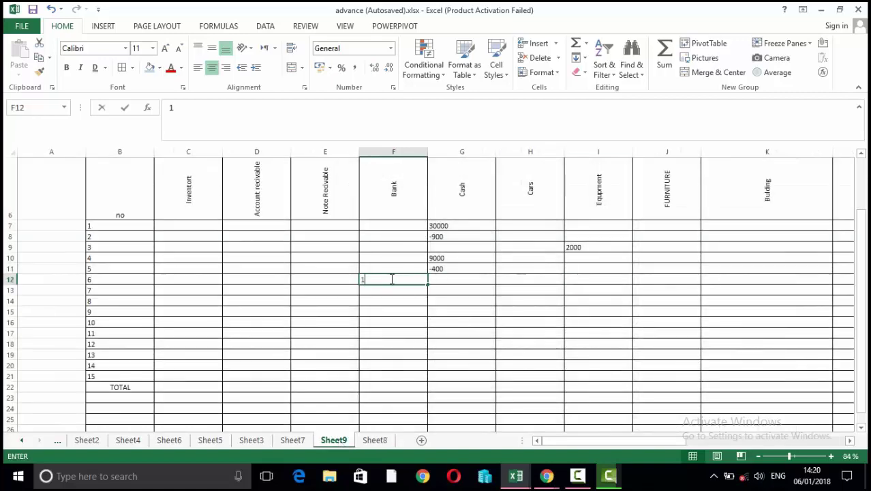
type("20000")
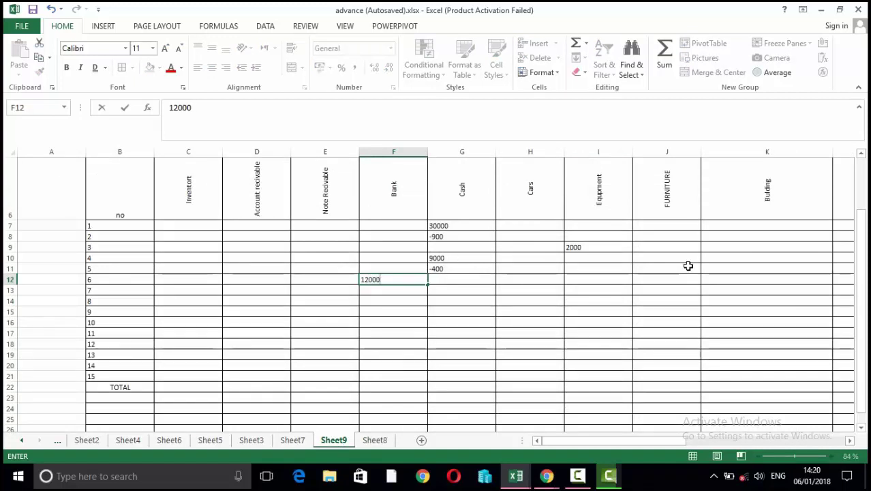
Step: Enter 12000 under Capital for transaction 6 in cell Q12
left_click_drag(655, 443, 756, 441)
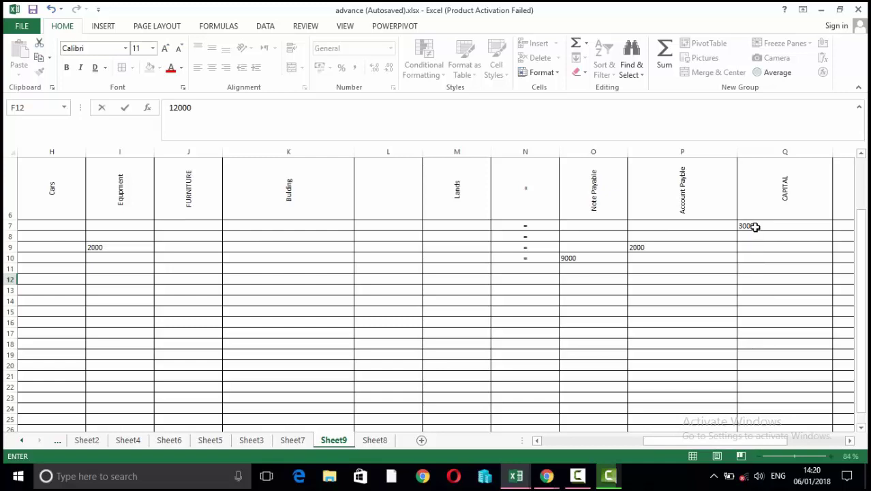
left_click(755, 279)
type("12000")
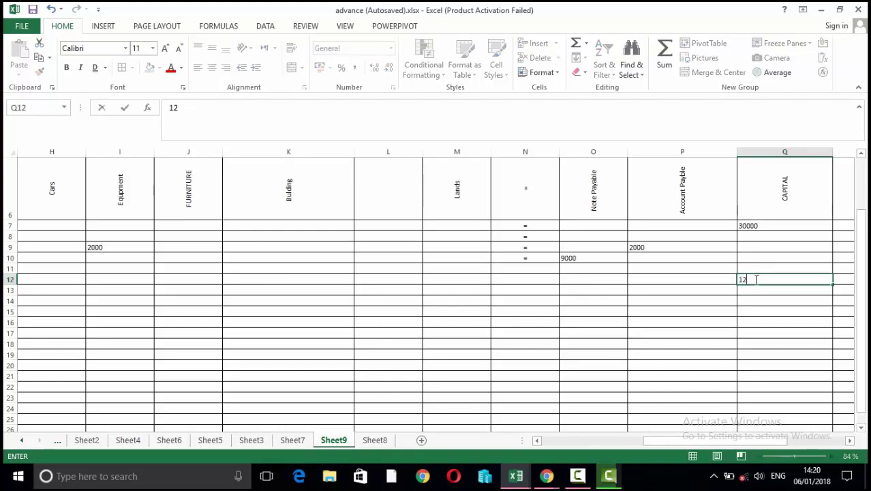
key("Return")
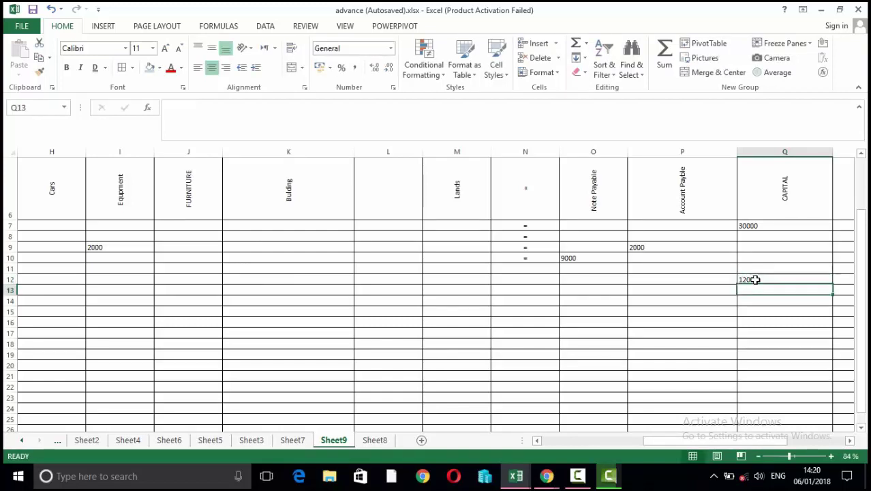
Step: Look up transaction 7 on Sheet8 and enter 2500 under Inventory in cell C13 of Sheet9
left_click(385, 440)
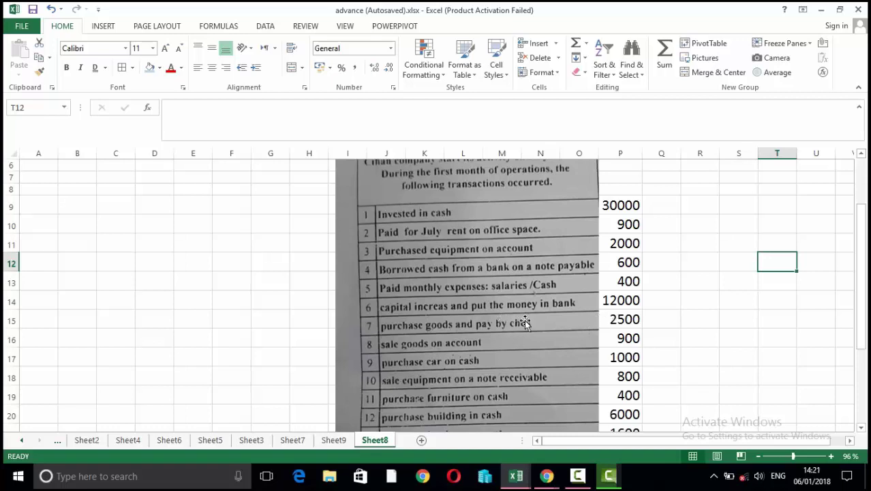
left_click(333, 440)
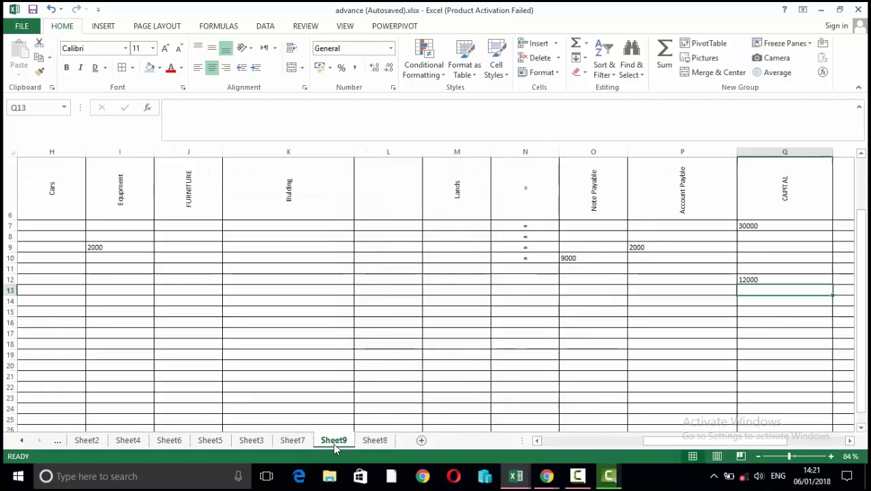
left_click(376, 441)
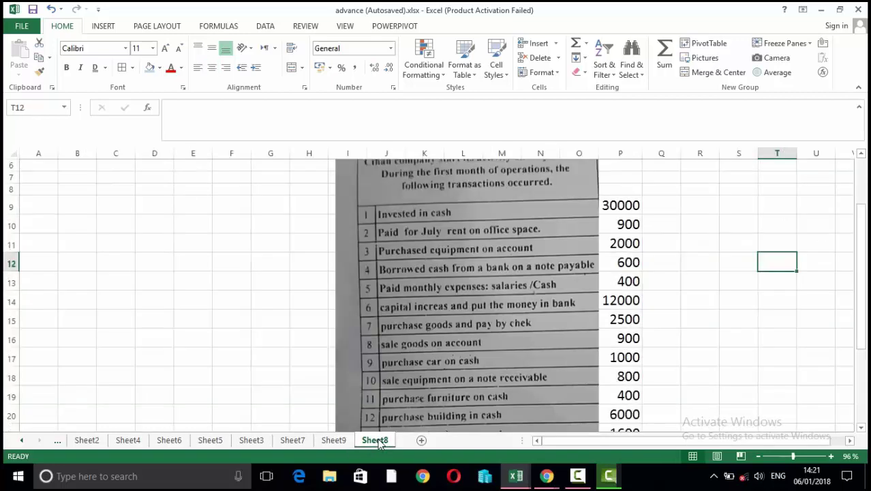
left_click(333, 441)
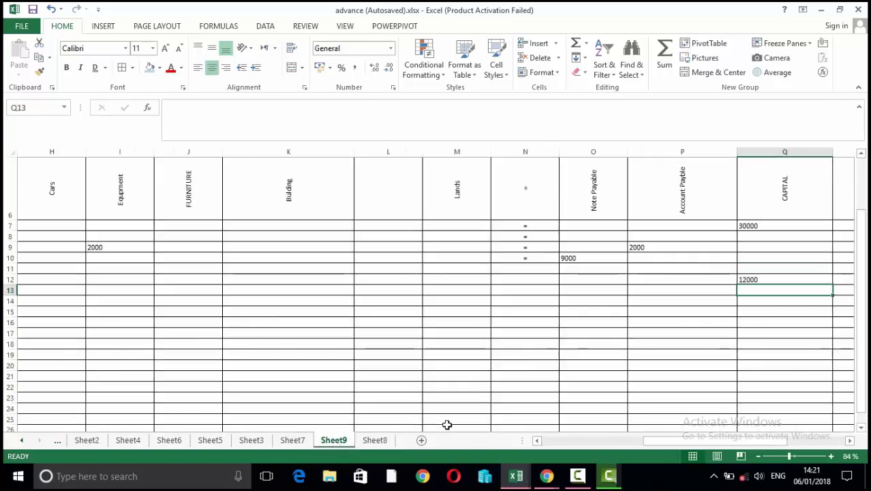
left_click_drag(736, 442, 628, 443)
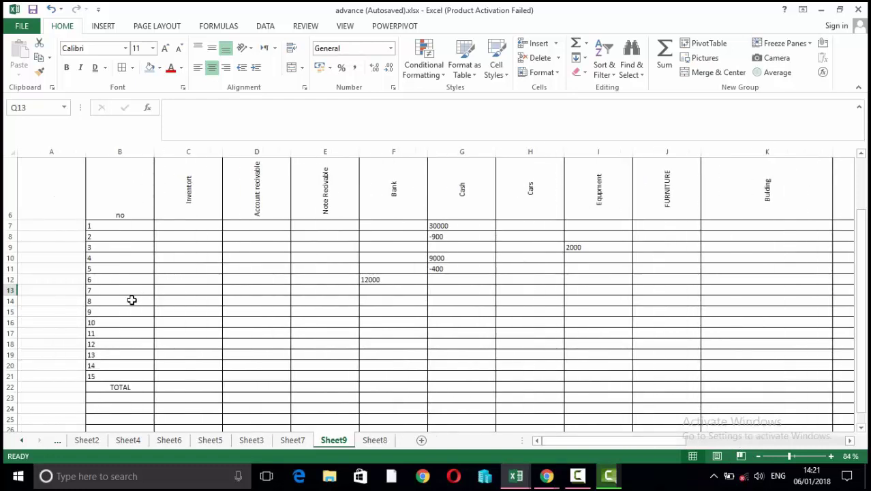
left_click(169, 289)
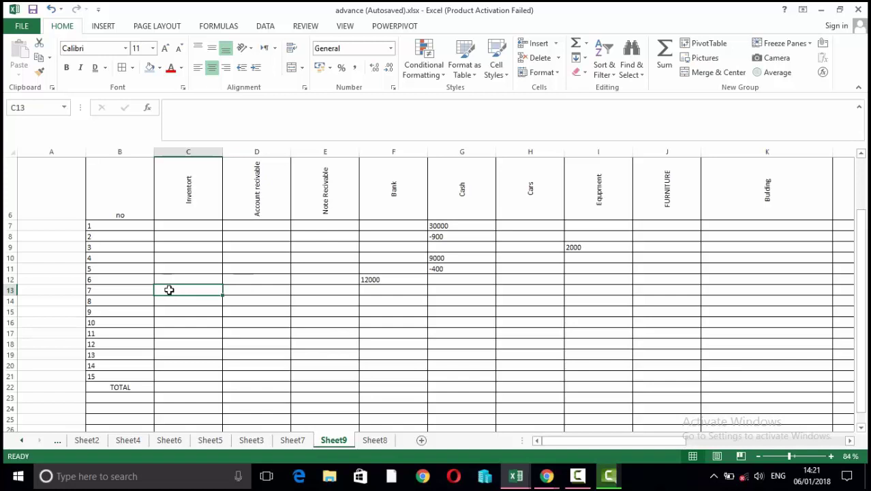
type("2500")
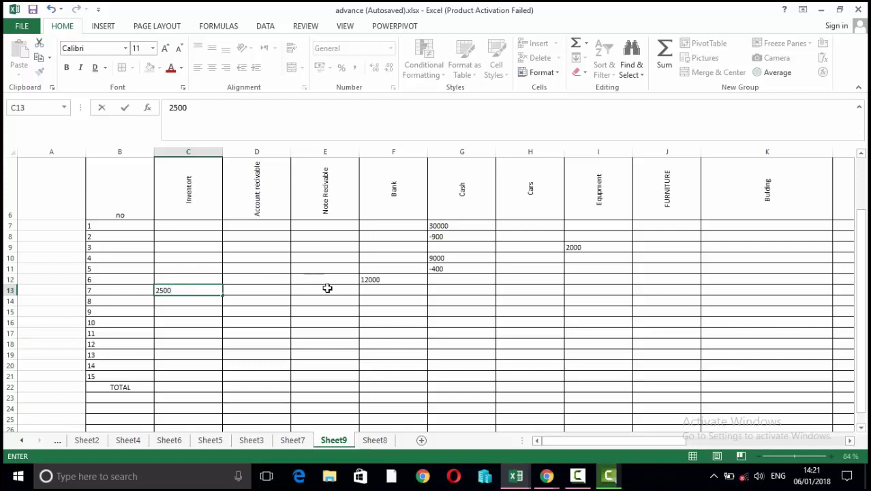
Step: Enter -2500 under Bank for transaction 7 in cell F13
left_click(372, 290)
type("-")
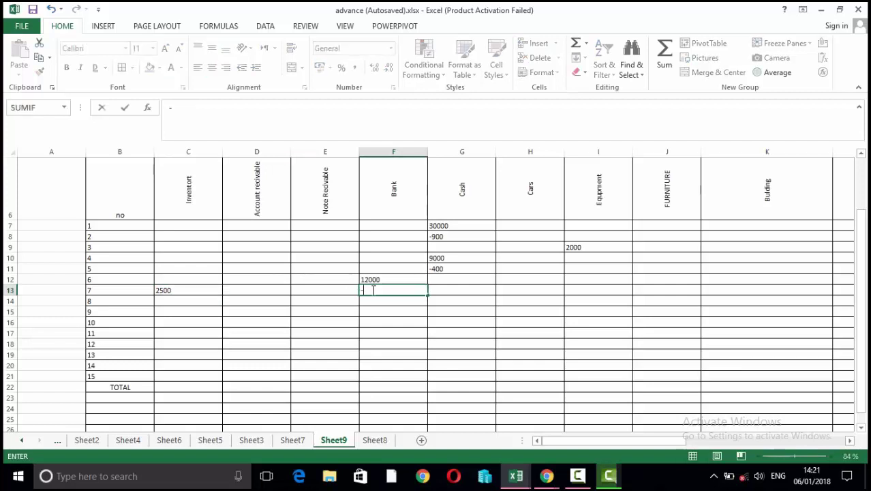
type("2500")
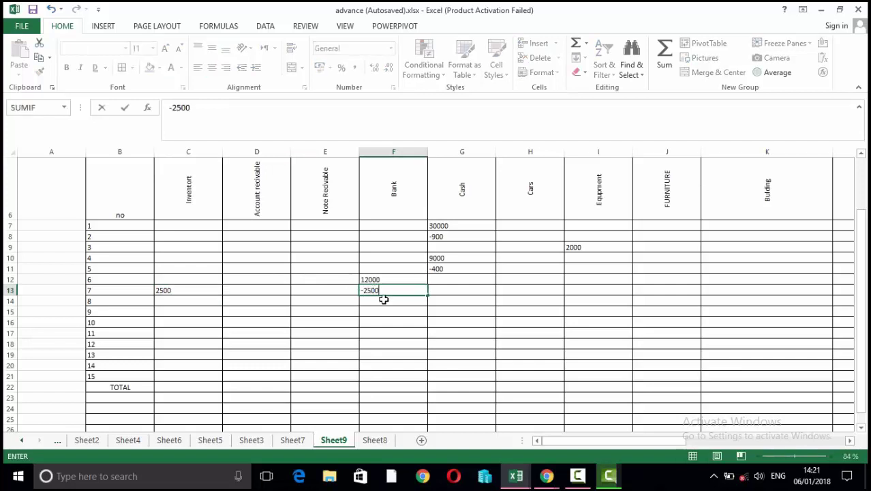
left_click(386, 301)
left_click(378, 287)
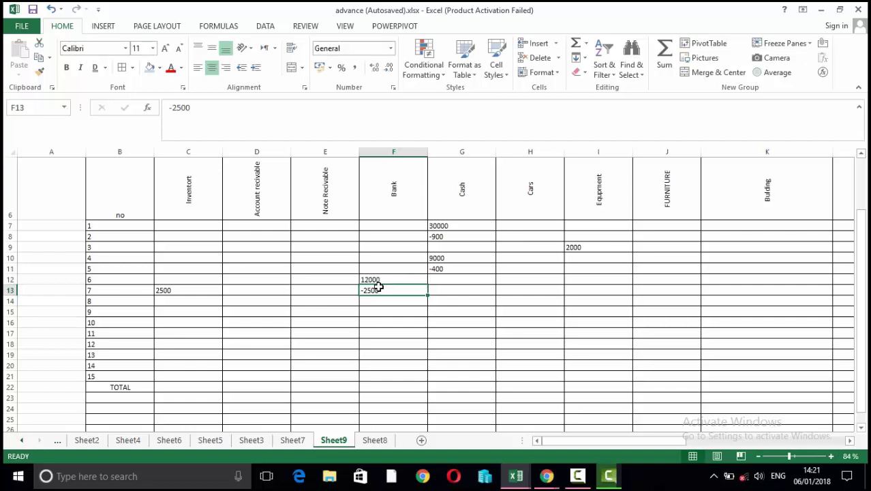
left_click(189, 290)
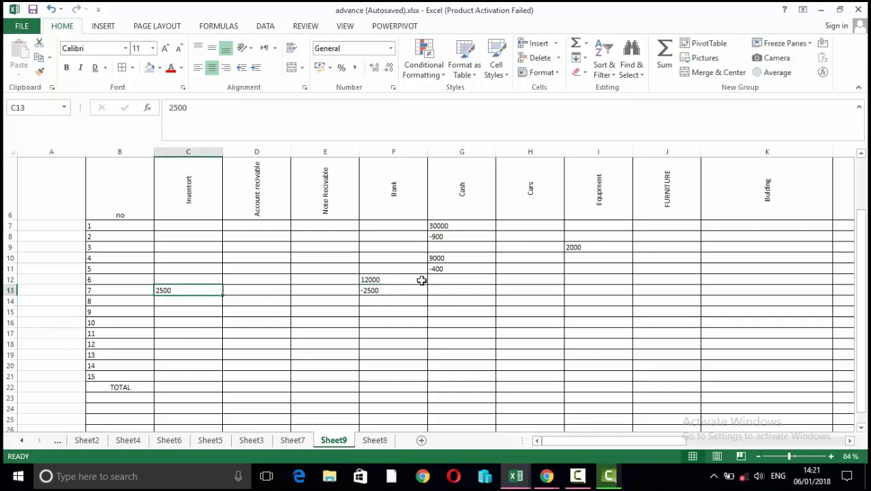
Step: Put equals signs in cells N11 through N18 for transactions 5 to 12
left_click_drag(681, 440, 734, 417)
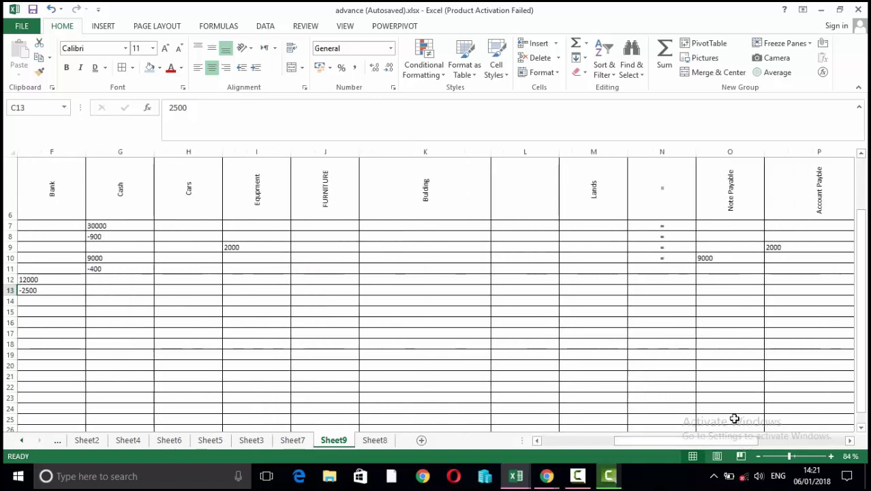
left_click(649, 272)
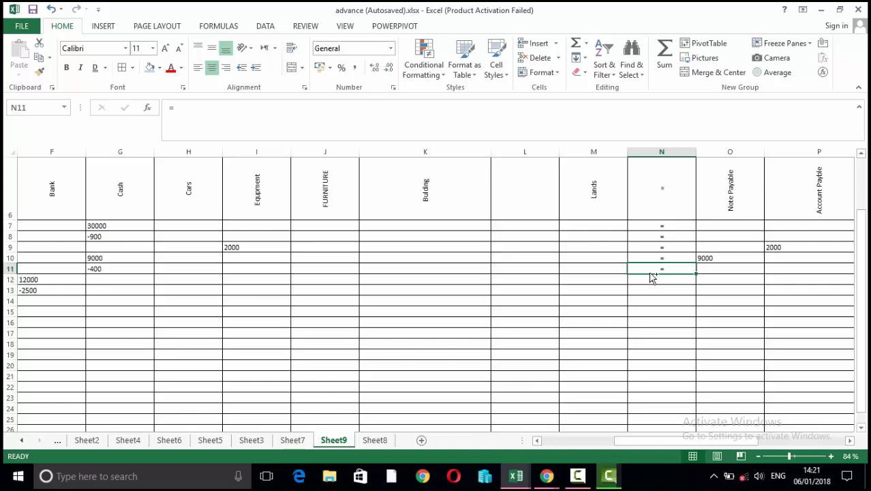
key("Return")
type("=")
key("Return")
type("=")
key("Return")
type("=")
key("Return")
type("=")
key("Return")
type("=")
key("Return")
type("=")
key("Return")
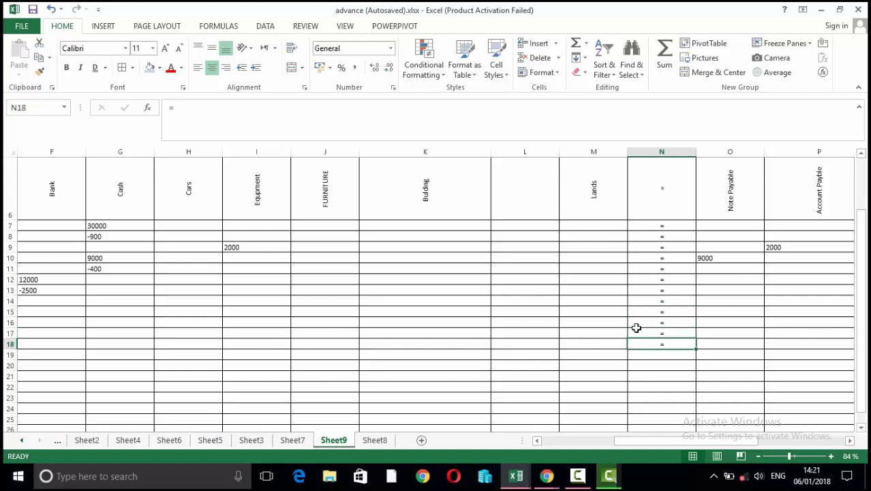
type("=")
Step: Look up transaction 8 on Sheet8 and enter -900 under Inventory in cell C14 of Sheet9
left_click(380, 440)
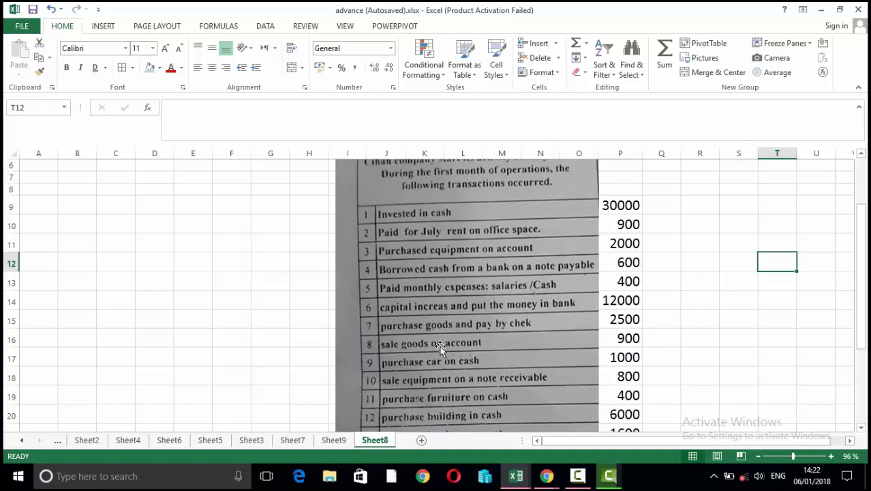
left_click(334, 440)
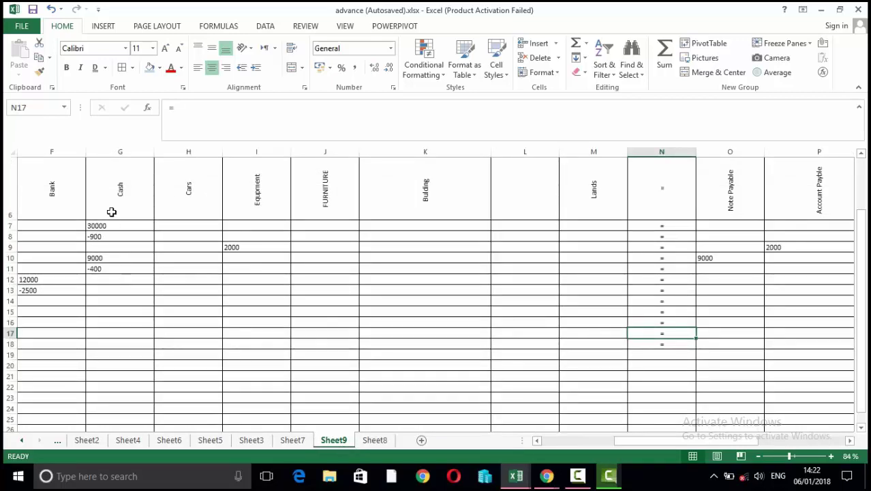
left_click_drag(653, 447, 565, 447)
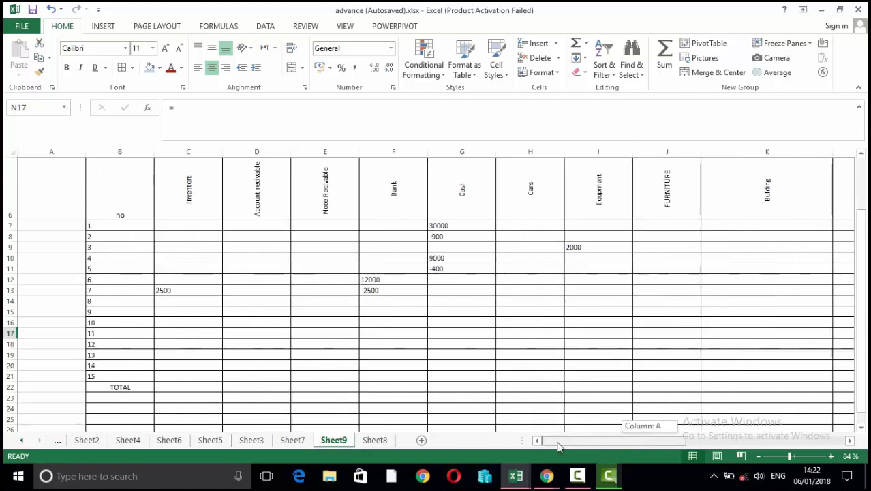
left_click(173, 300)
type("-")
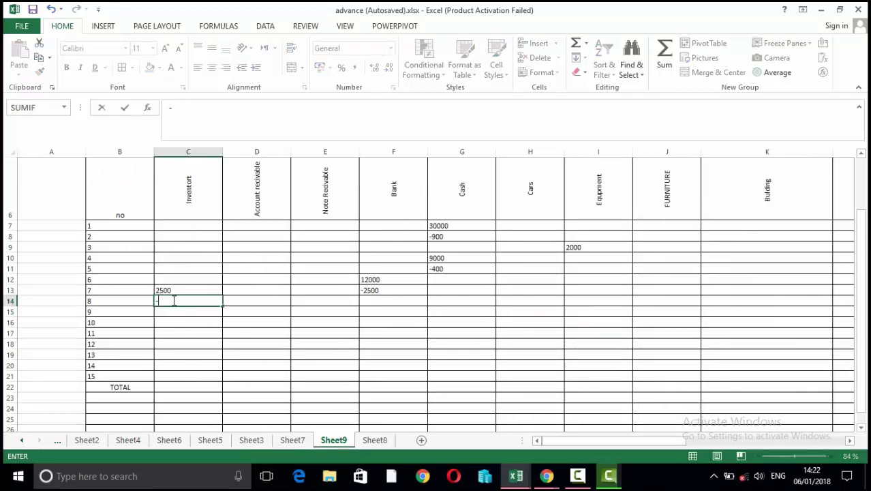
type("900")
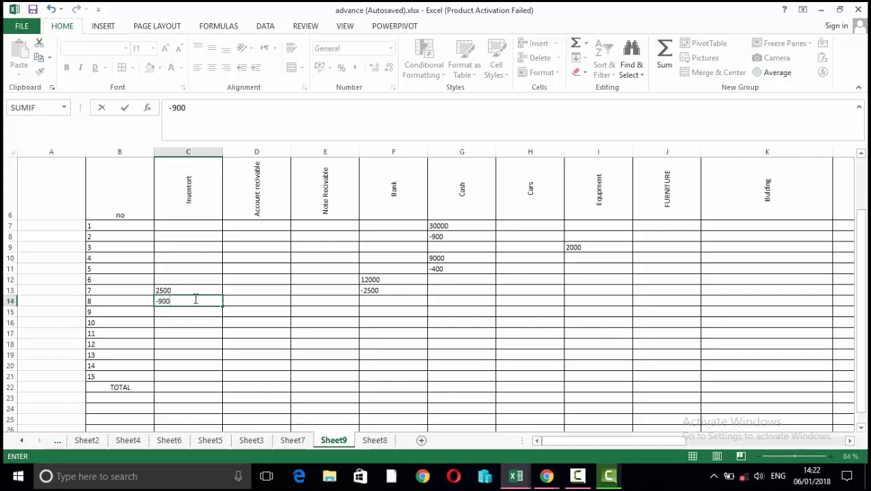
Step: Enter 900 under Account Receivable for transaction 8 in cell D14
left_click(245, 298)
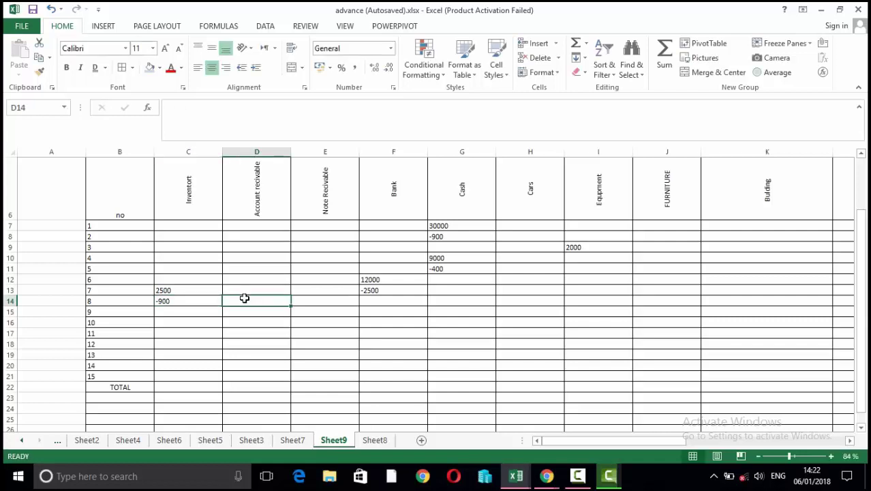
type("900")
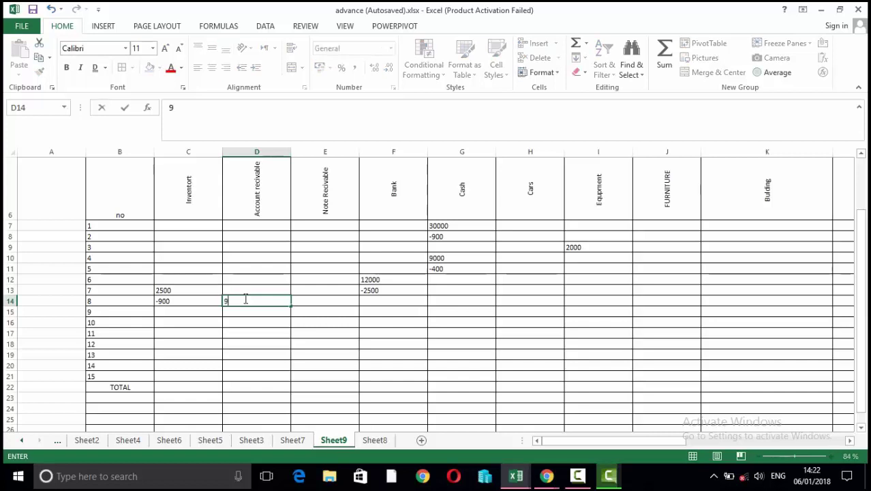
left_click(258, 321)
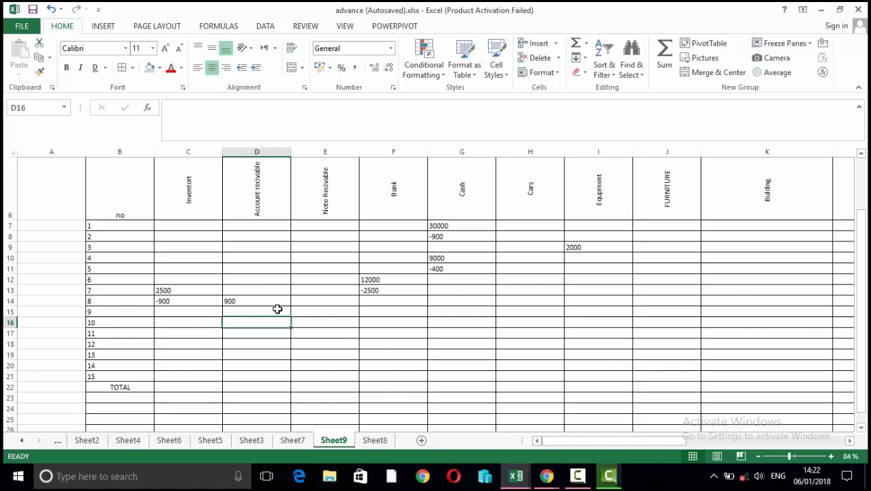
Step: Look up transaction 9 on Sheet8 and enter 900 under Cars in cell H15 of Sheet9
left_click(377, 441)
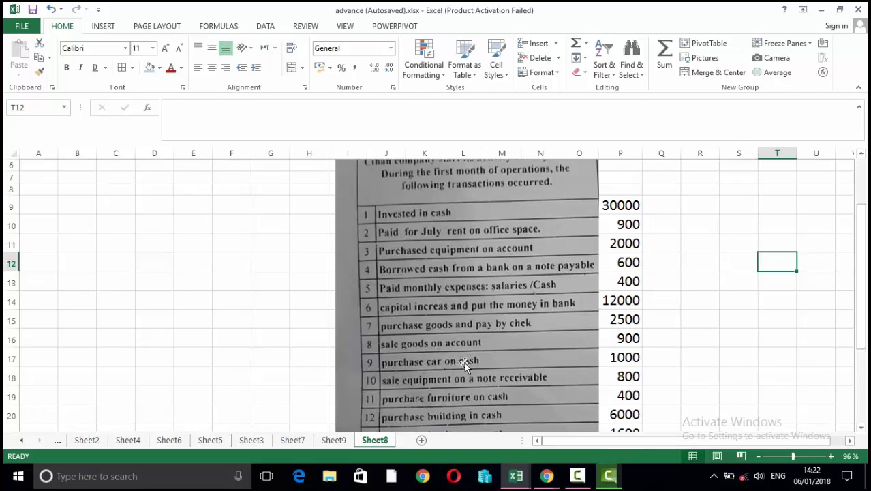
left_click(333, 440)
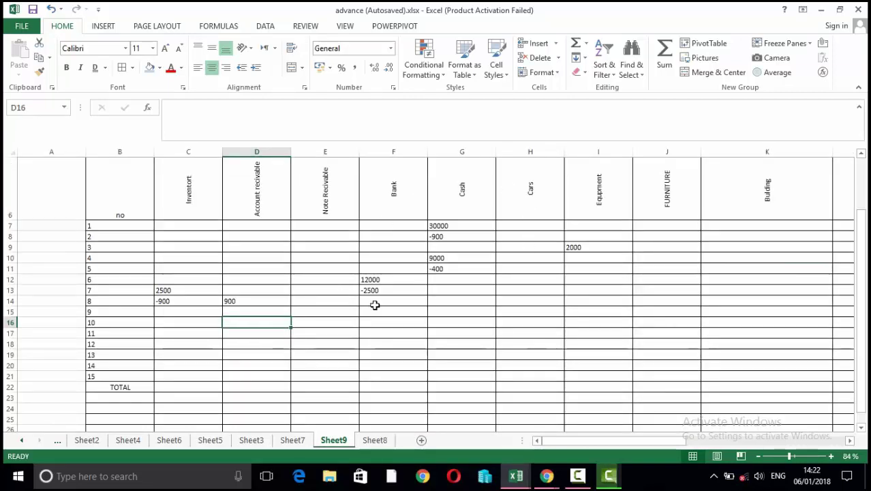
left_click(505, 314)
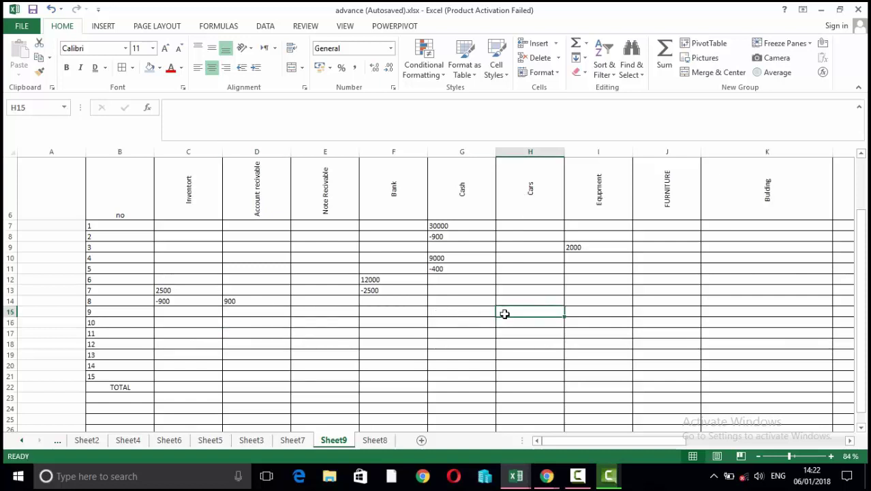
type("900")
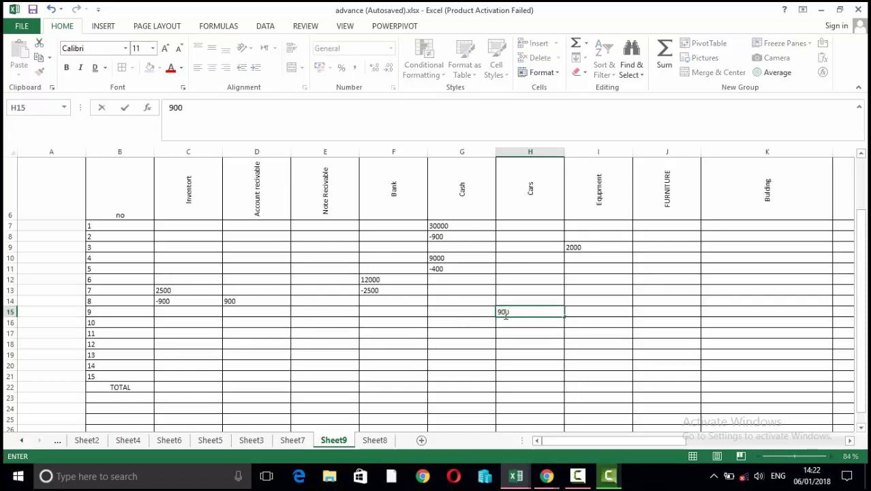
Step: Enter -900 under Cash for transaction 9 in cell G15
left_click(484, 311)
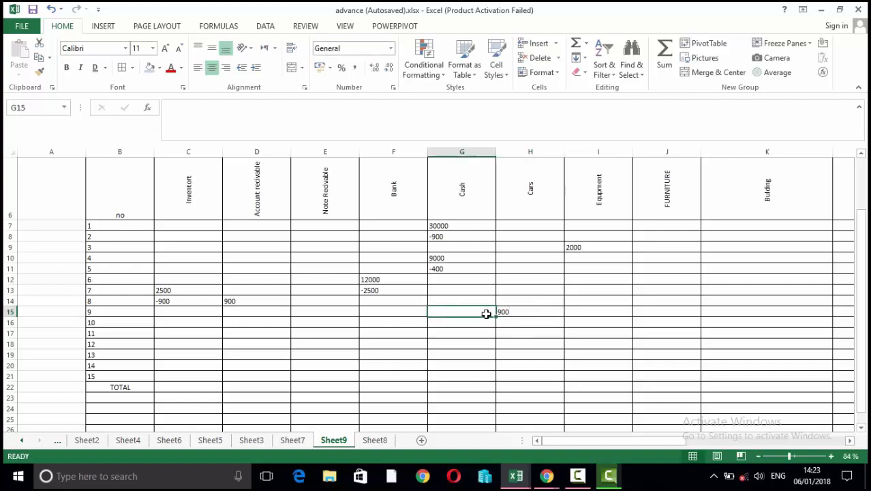
type("-900")
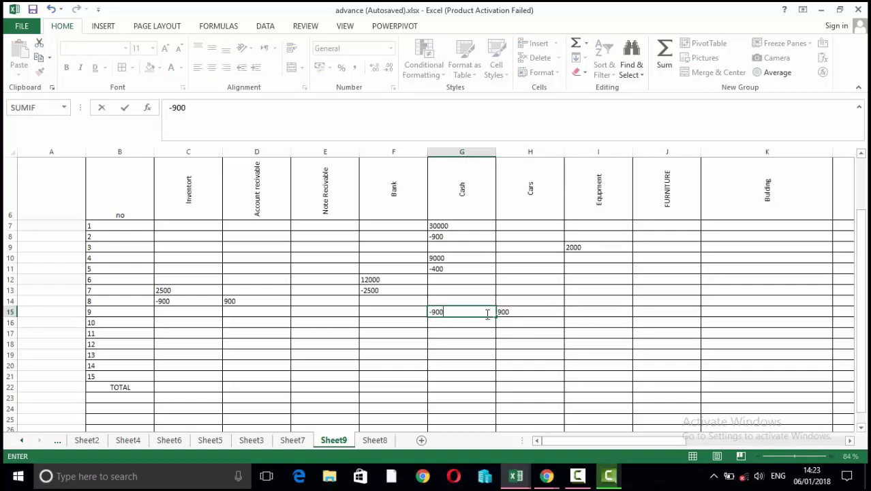
left_click(559, 312)
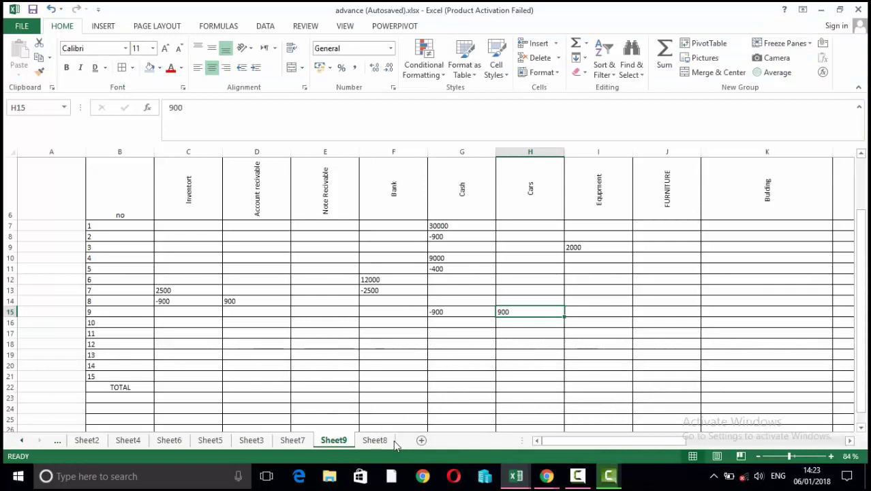
Step: Look up transaction 10 on Sheet8 and enter -800 under Equipment in cell I16 of Sheet9
left_click(374, 441)
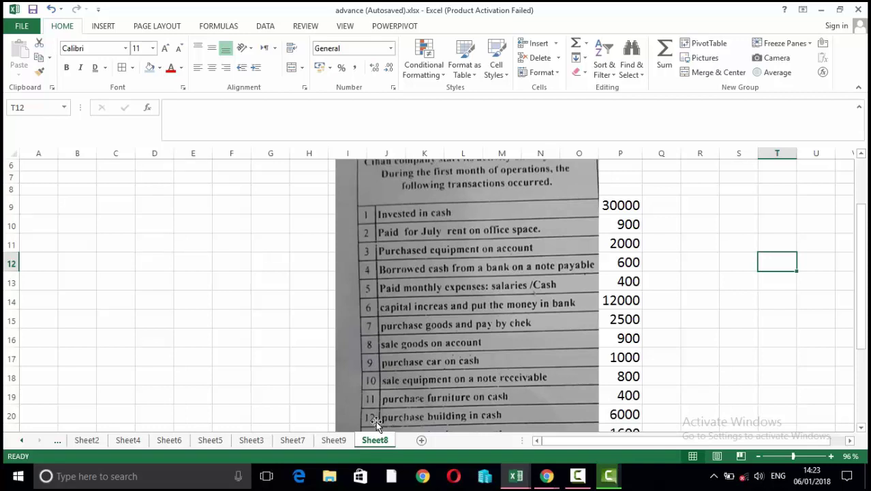
left_click(334, 440)
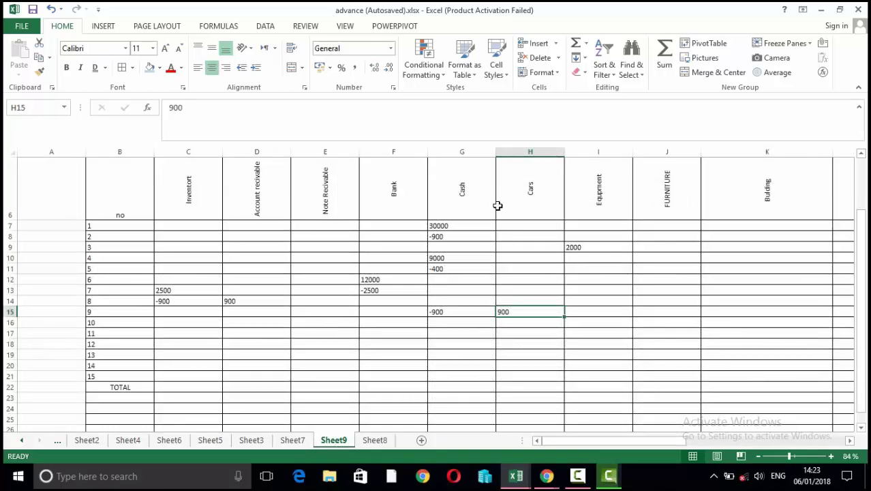
left_click(586, 323)
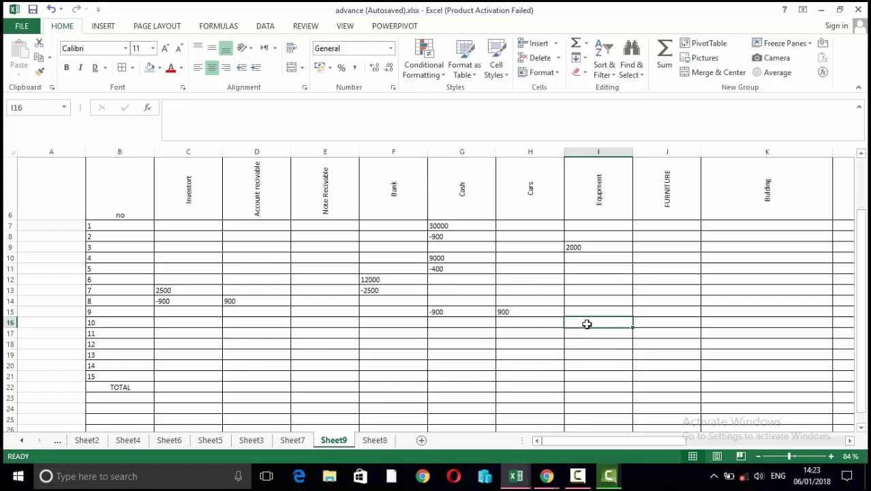
left_click(377, 440)
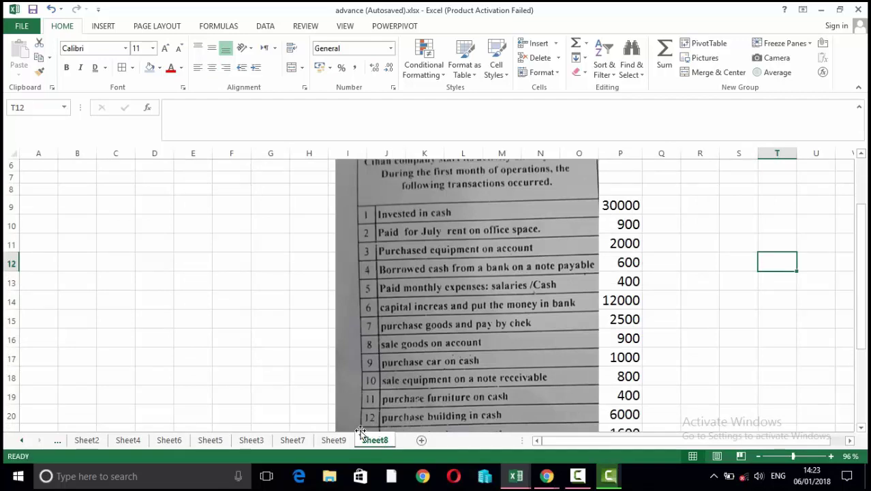
left_click(341, 440)
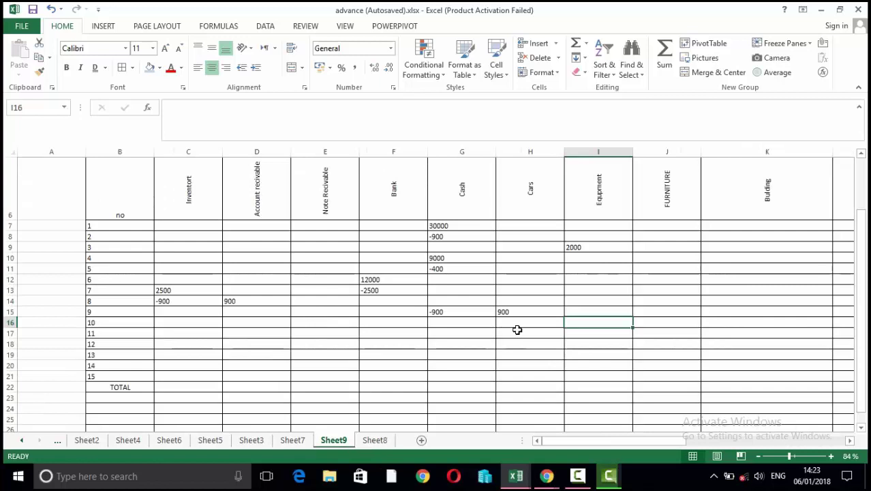
type("800")
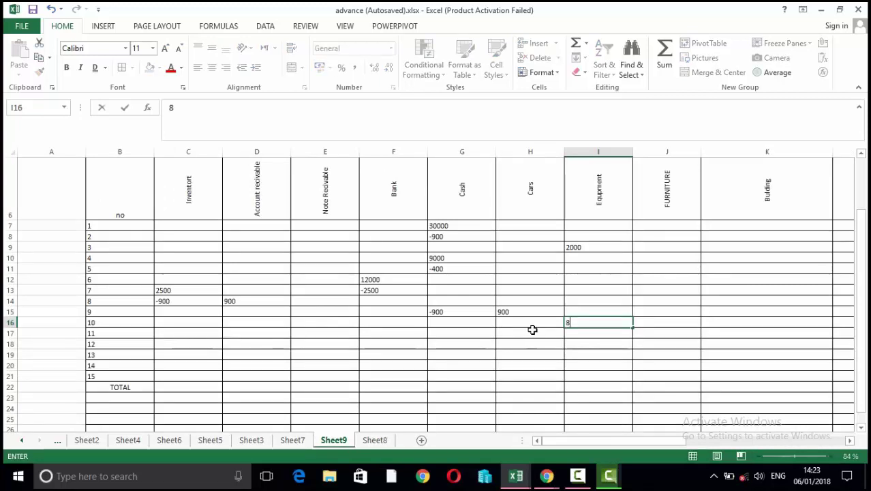
key("BackSpace")
key("BackSpace")
key("BackSpace")
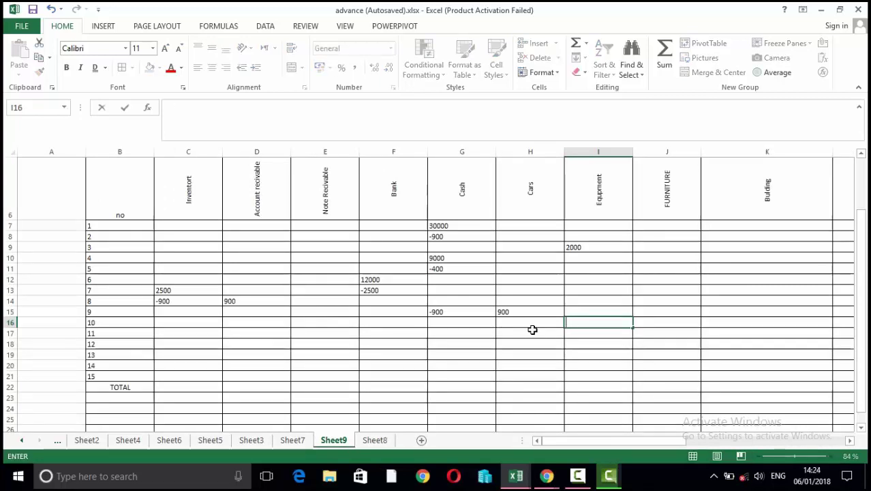
type("-800")
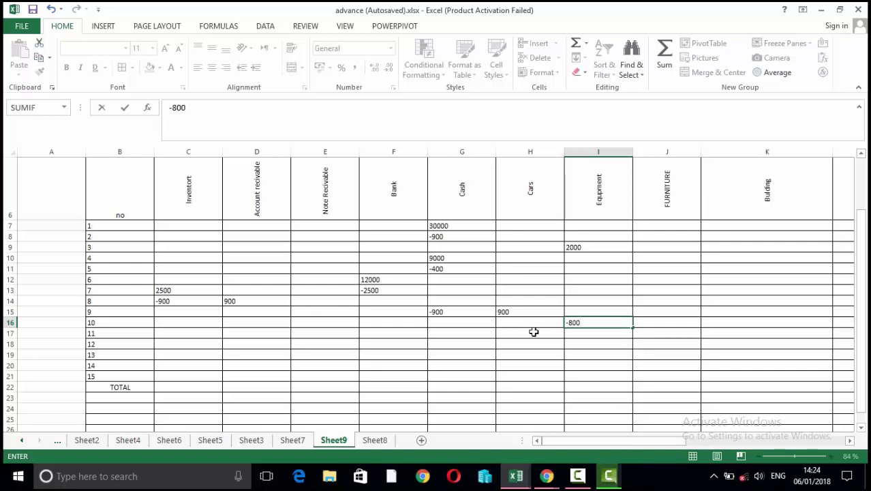
Step: Enter 800 under Note Receivable for transaction 10 in cell E16 and check it against the Equipment entry
left_click(343, 320)
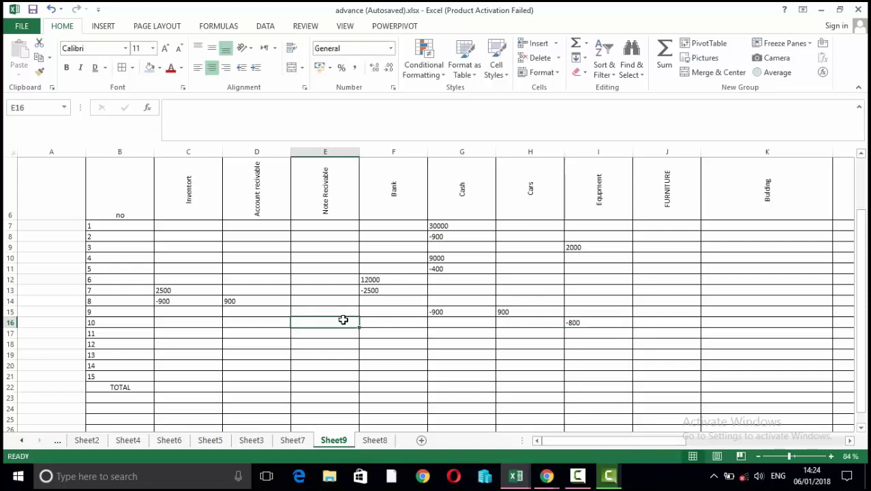
type("800")
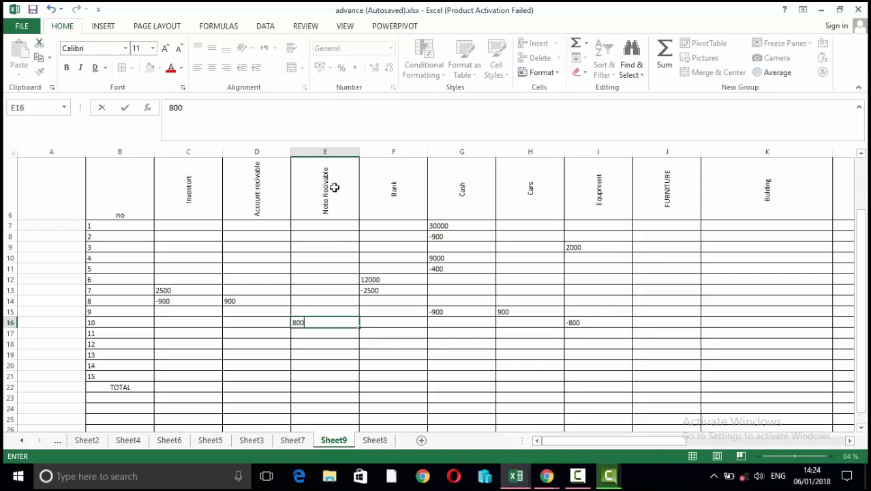
left_click(595, 323)
left_click(302, 325)
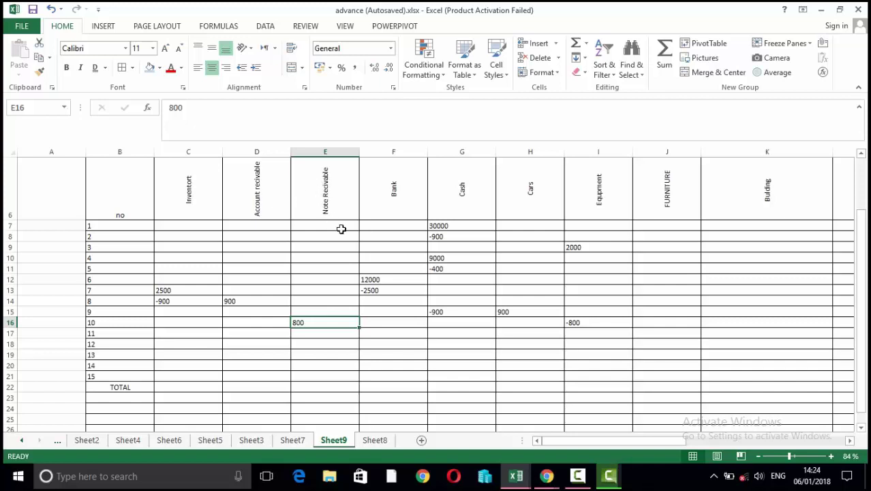
left_click(584, 323)
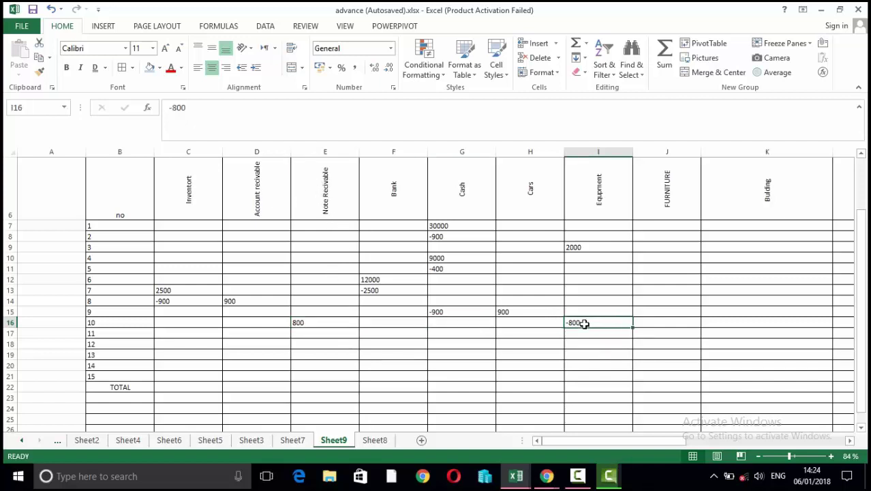
left_click(333, 322)
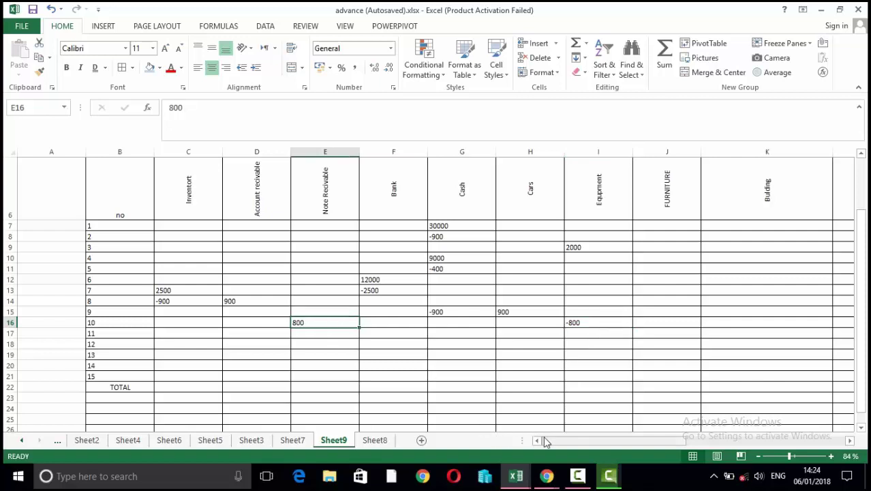
Step: Look up transaction 11 on Sheet8 and enter 400 under Furniture in cell J17 of Sheet9
left_click(378, 441)
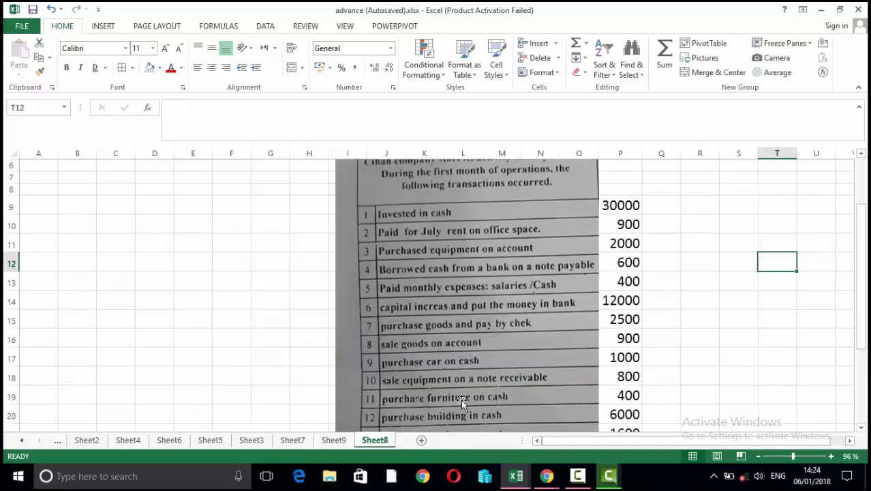
left_click(334, 439)
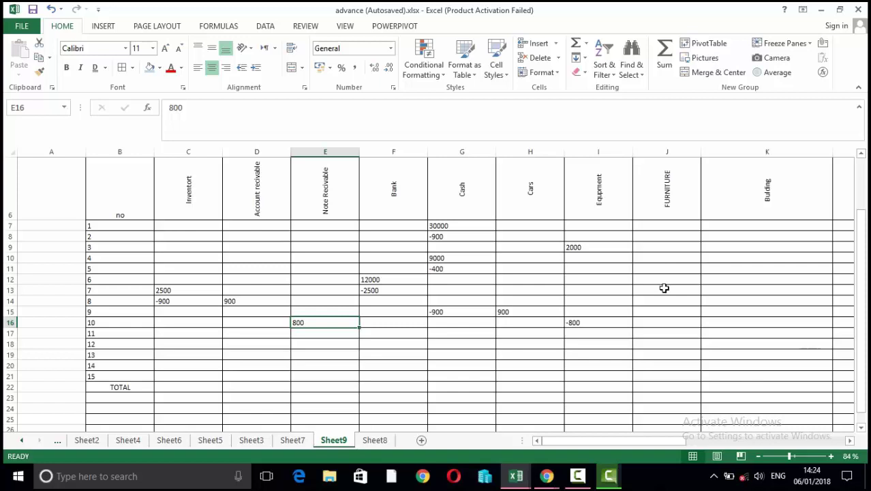
left_click(665, 334)
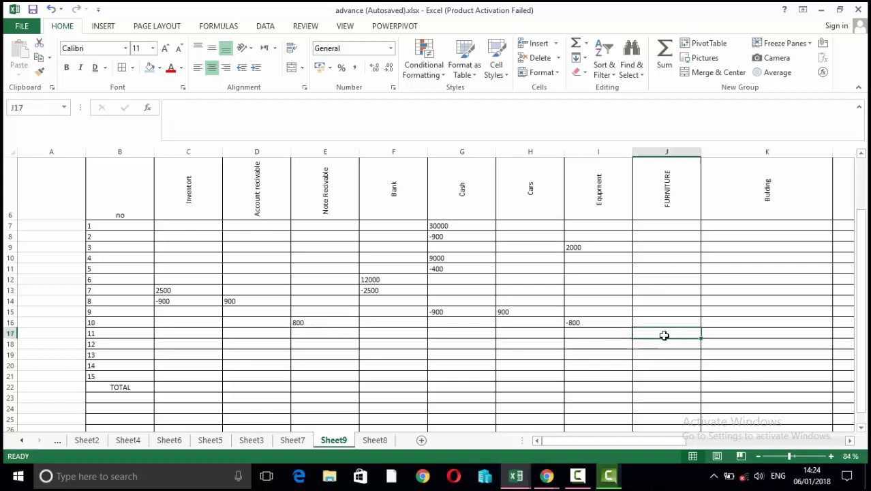
type("400")
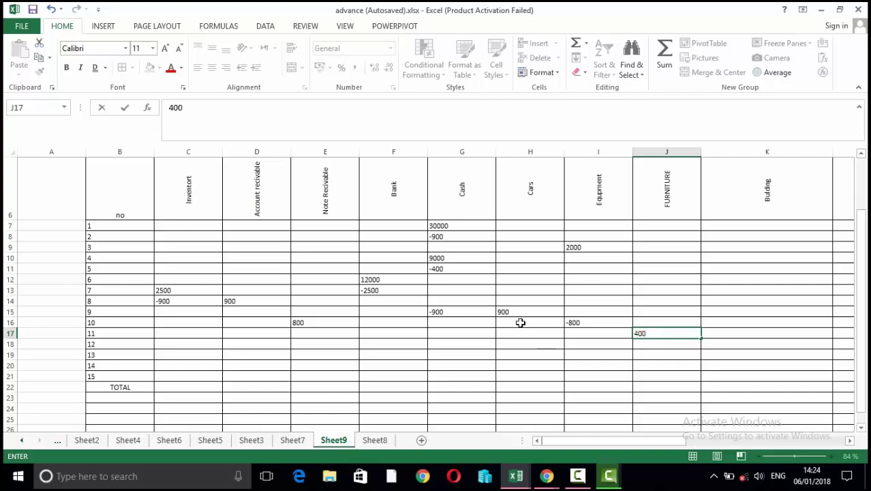
Step: Enter -400 under Cash for transaction 11 in cell G17
left_click(471, 333)
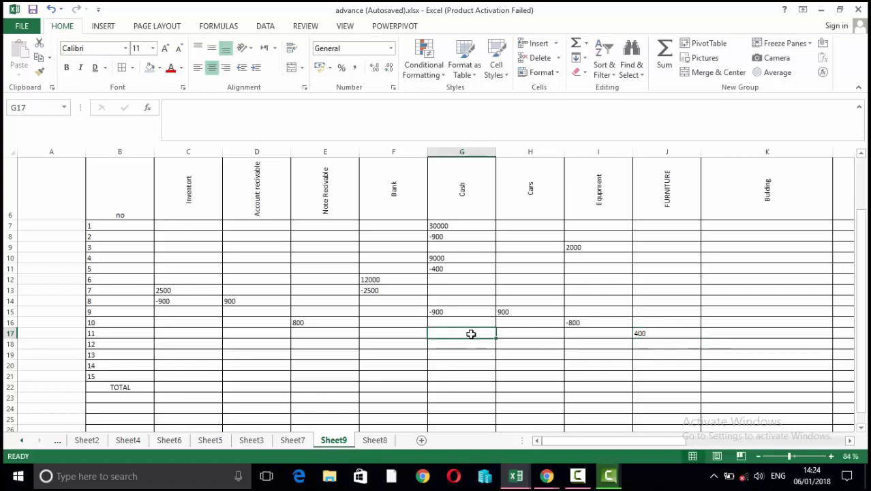
type("-3")
key("BackSpace")
type("400")
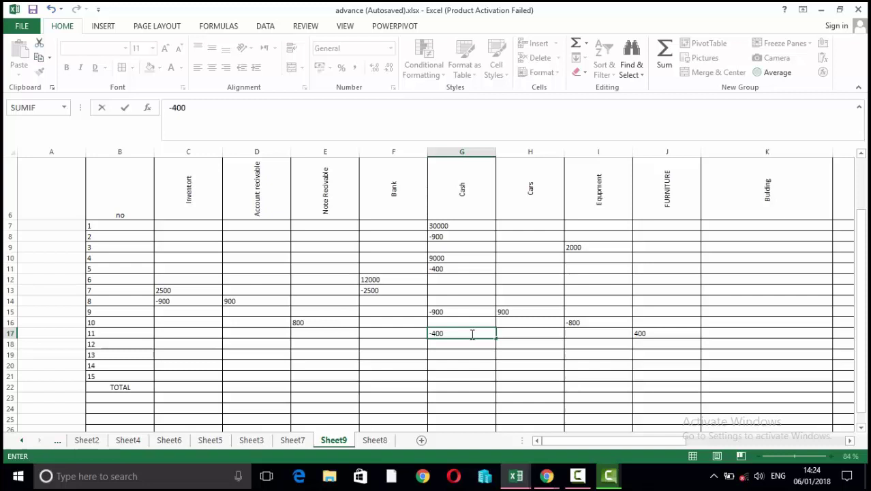
left_click(537, 345)
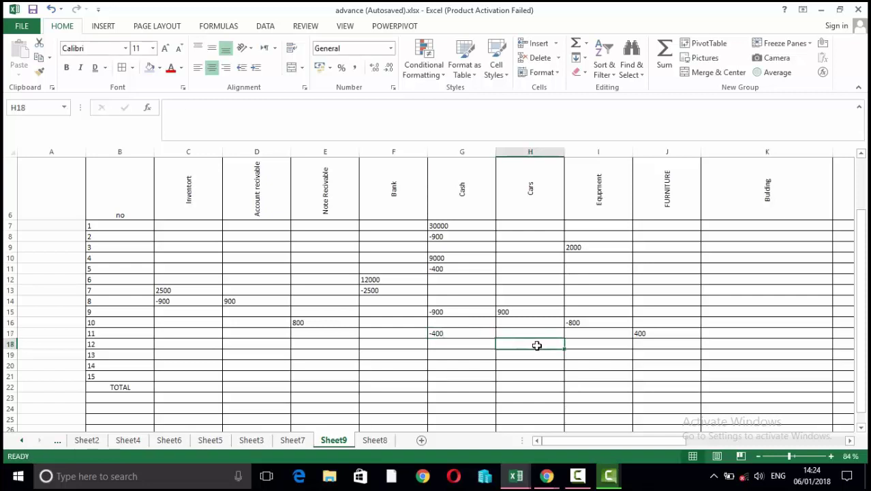
Step: Look up transaction 12 on Sheet8 and enter -6000 under Cash in cell G18 of Sheet9
left_click(375, 440)
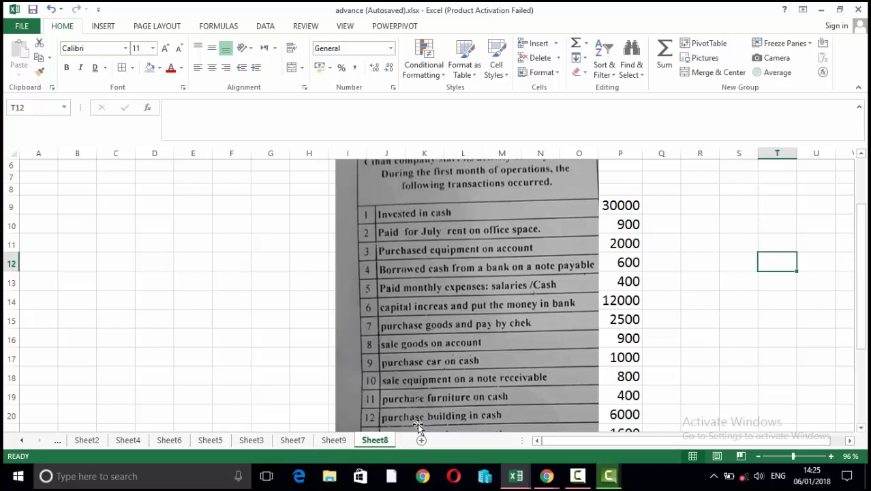
left_click(335, 440)
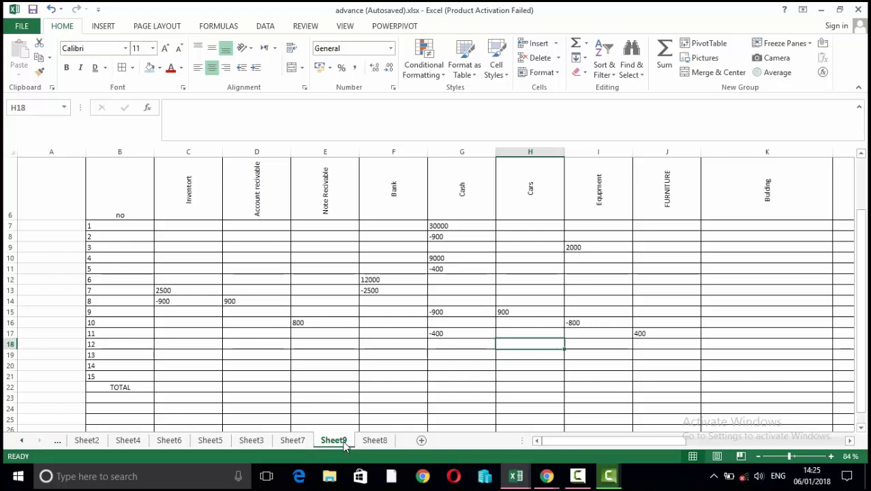
left_click(437, 346)
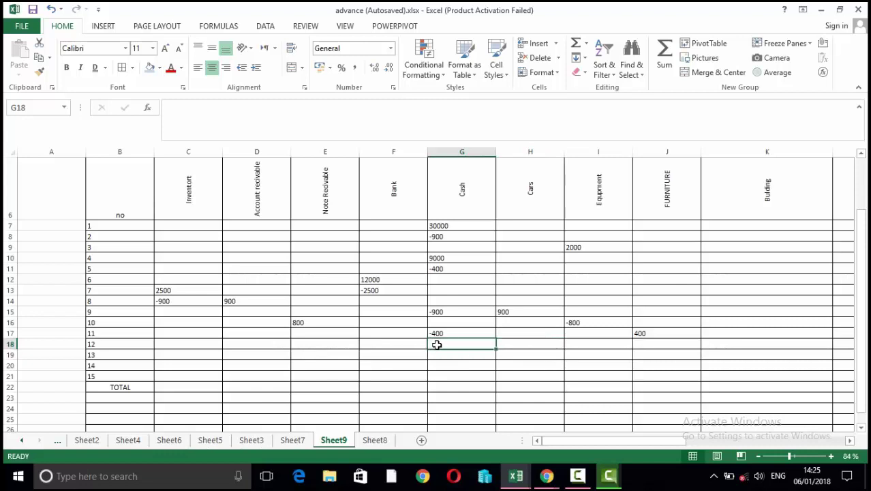
type("-6000")
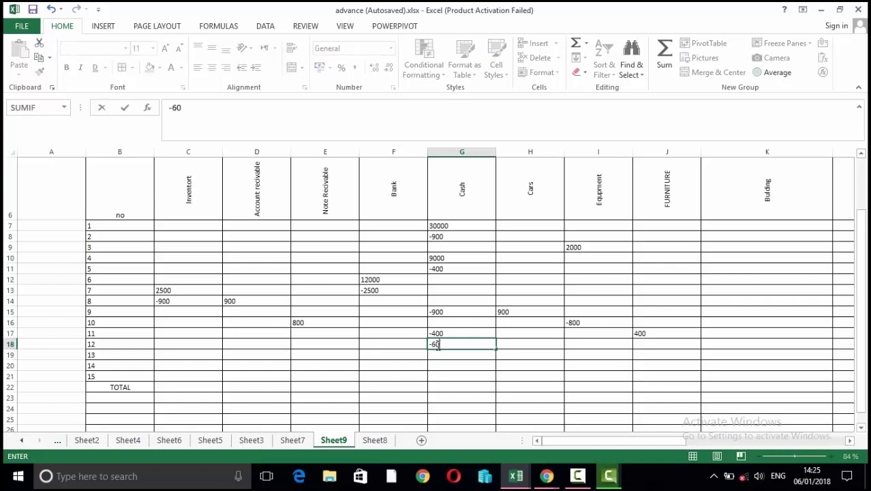
left_click(612, 344)
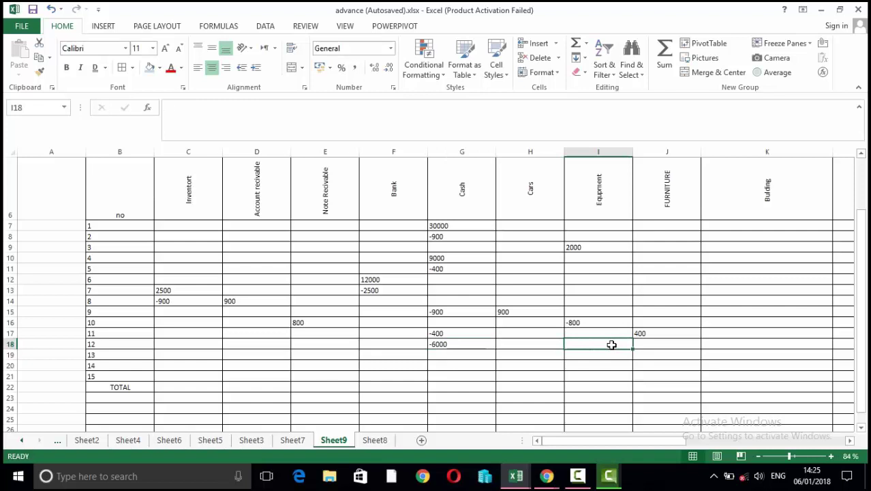
type("6000")
key("BackSpace")
key("BackSpace")
key("BackSpace")
key("BackSpace")
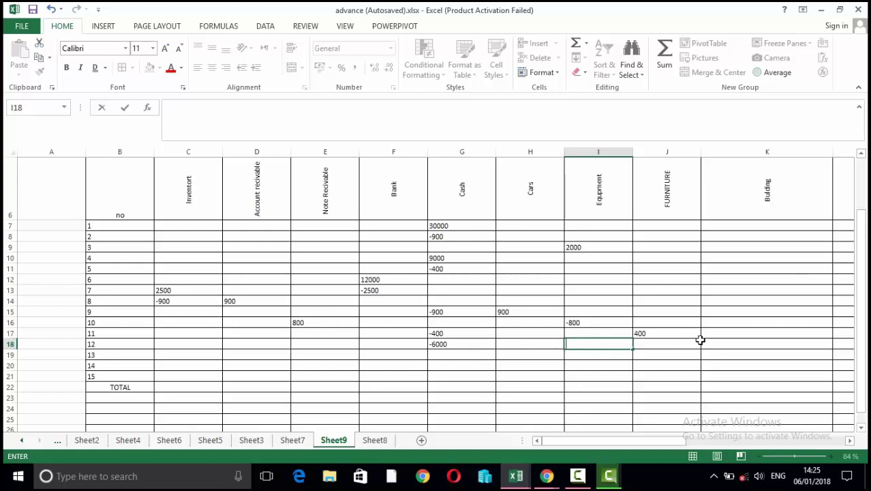
Step: Enter 6000 under Building for transaction 12 in cell K18
left_click(728, 343)
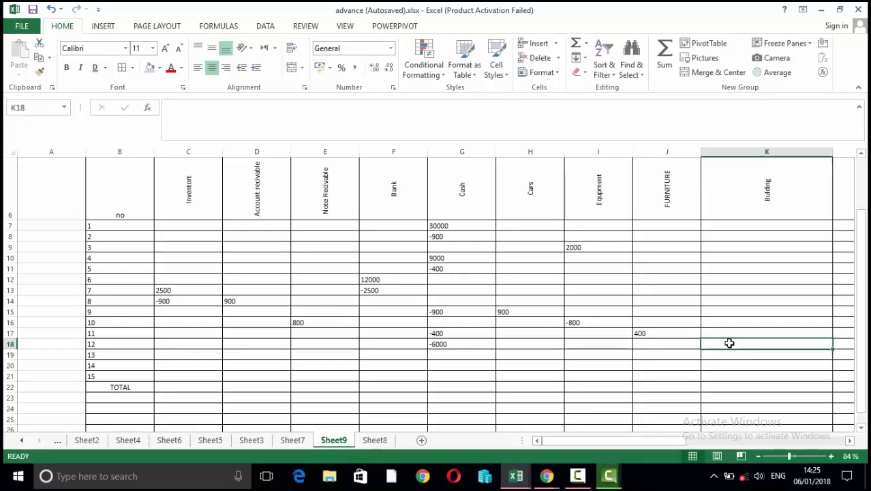
type("6000")
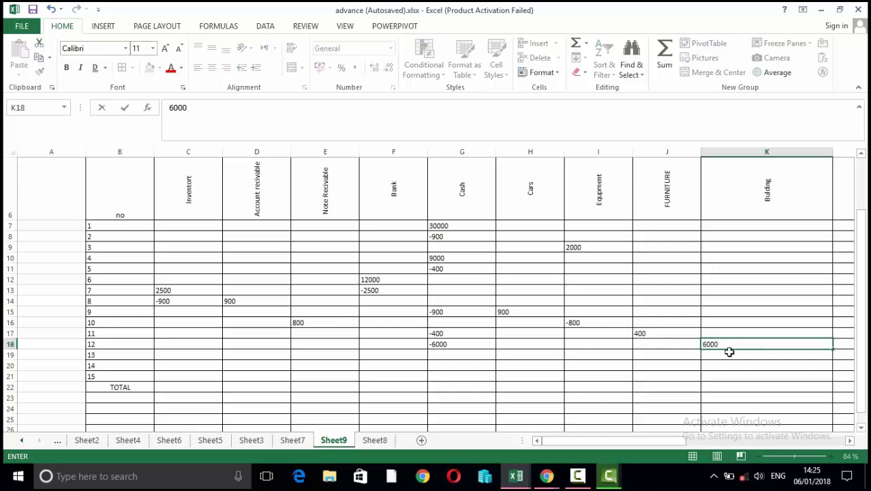
key("Return")
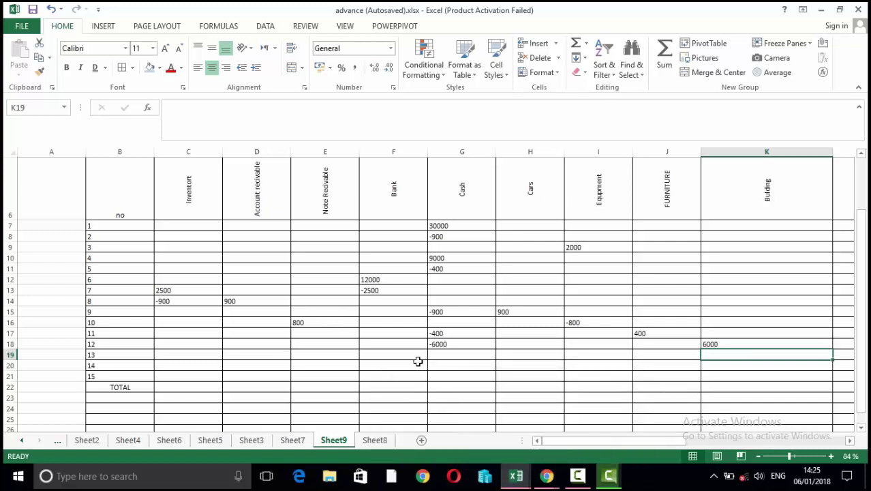
Step: Look up transaction 13 on Sheet8 and enter 1600 under Lands in cell M19 of Sheet9
left_click(381, 445)
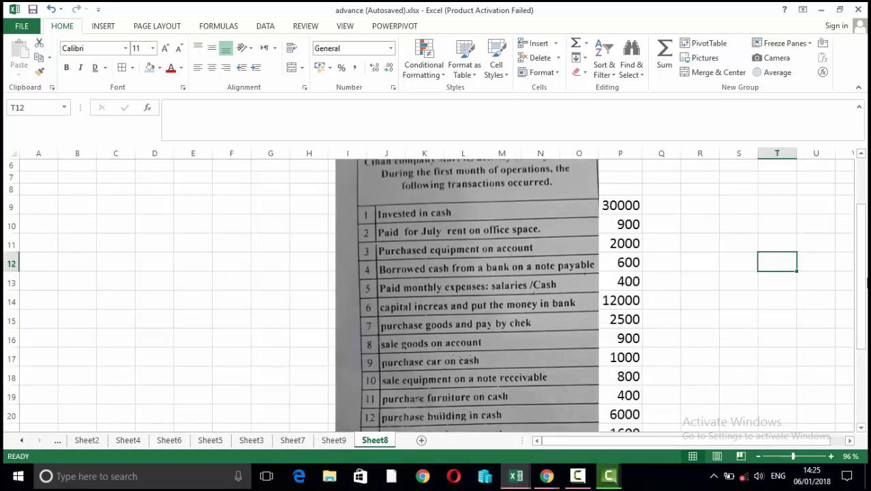
left_click_drag(865, 285, 864, 325)
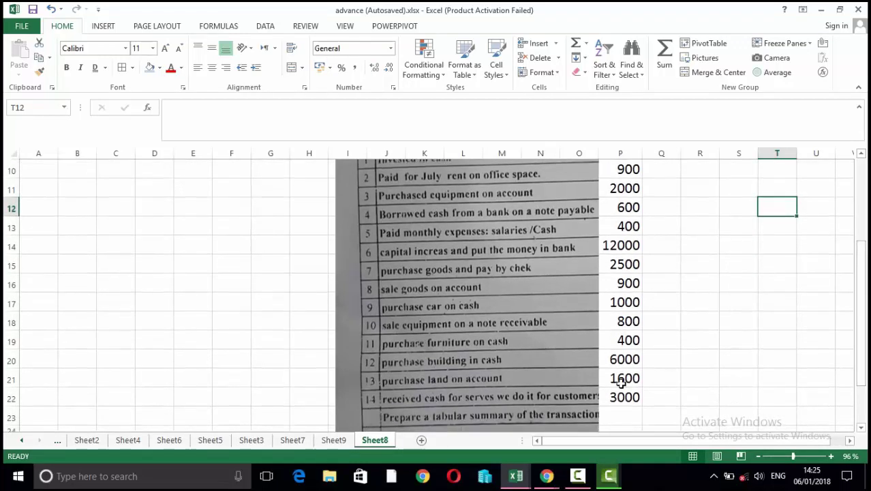
left_click(344, 443)
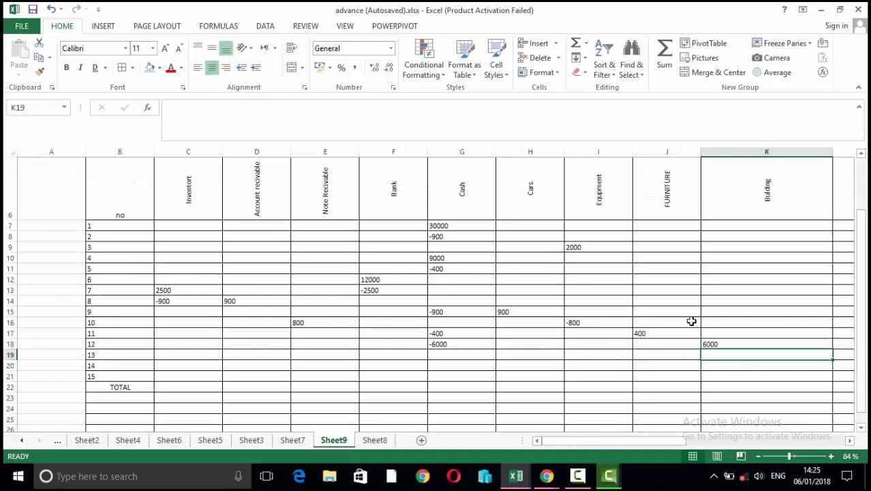
left_click_drag(675, 443, 728, 445)
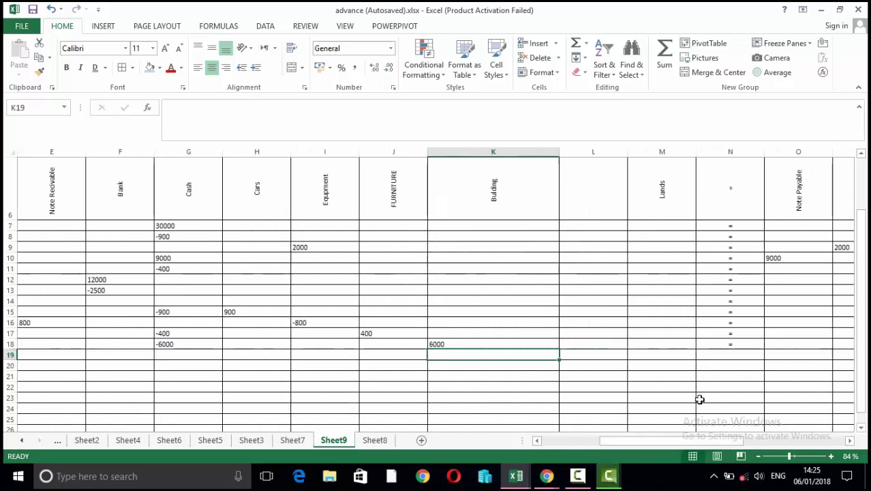
left_click(654, 358)
type("1600")
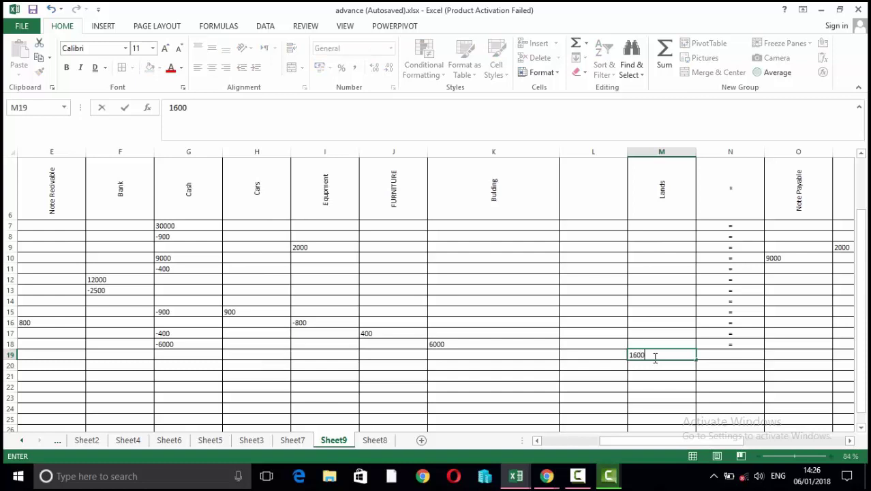
Step: Enter 1600 under Account Payable for transaction 13 in cell P19
left_click_drag(662, 440, 704, 439)
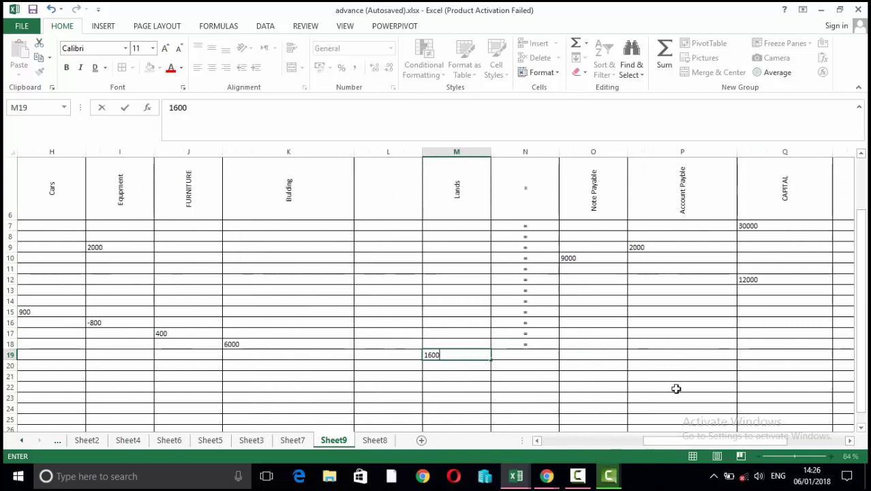
left_click(652, 355)
type("-1")
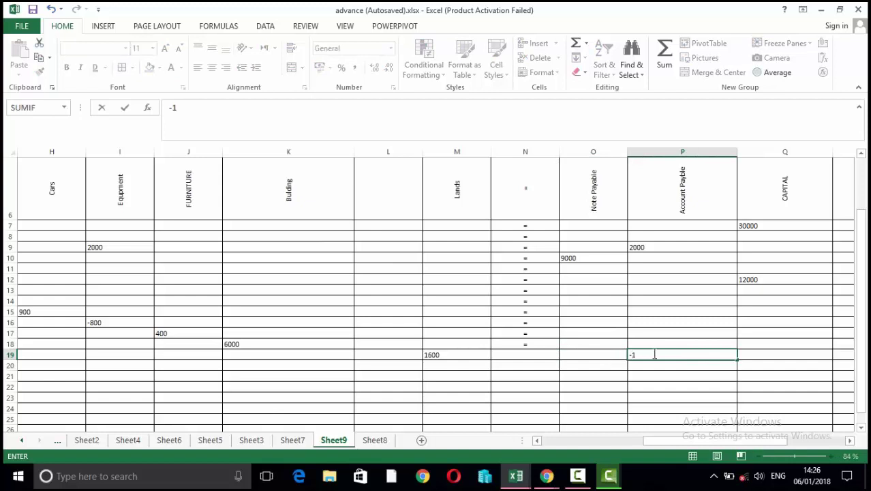
key("BackSpace")
type("1")
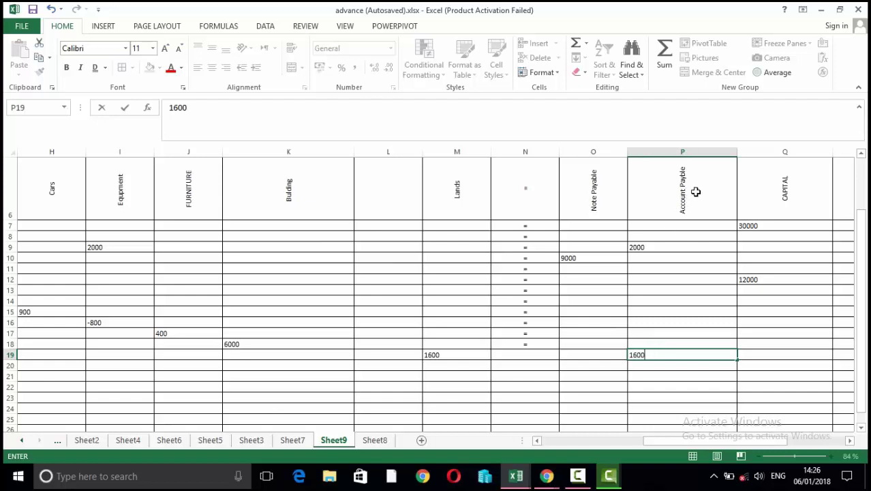
Step: Look up transaction 14 on Sheet8 and enter 3000 under Revenue in cell T20 of Sheet9
left_click(376, 440)
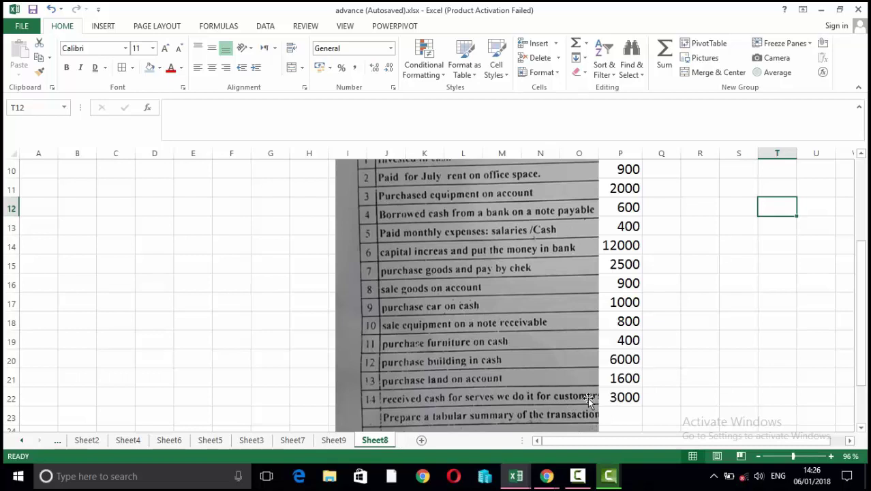
left_click(333, 440)
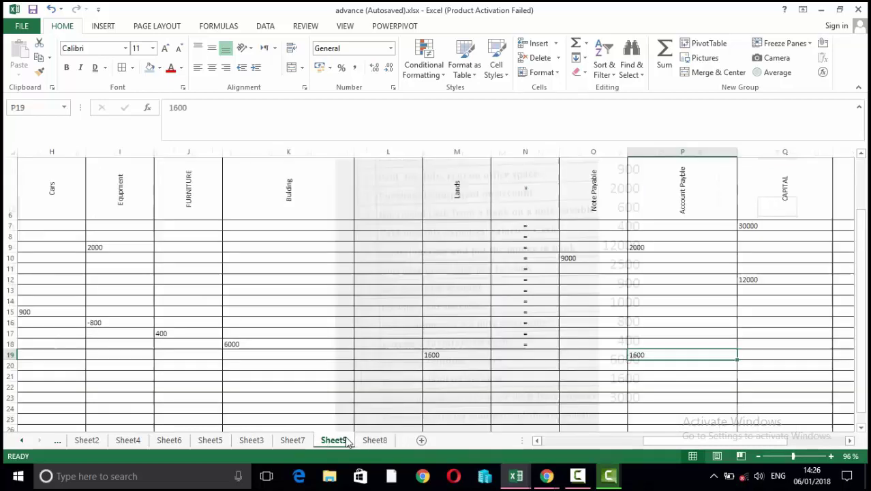
left_click_drag(762, 441, 800, 444)
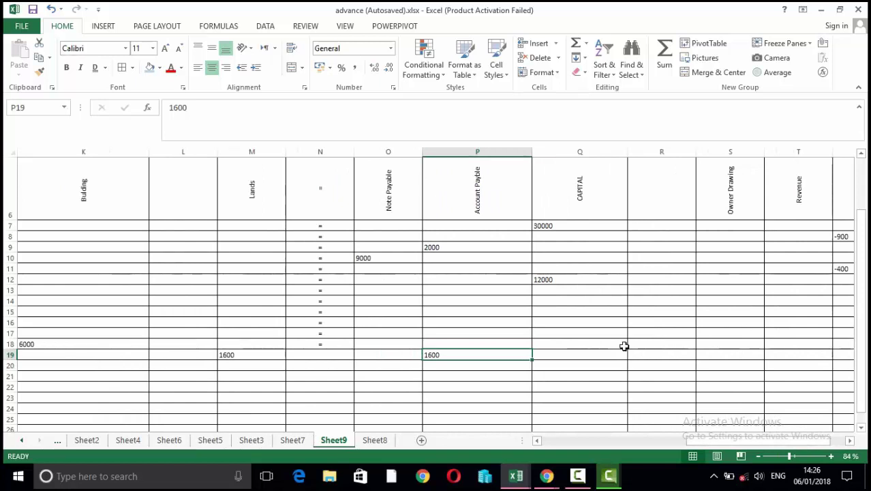
left_click(778, 367)
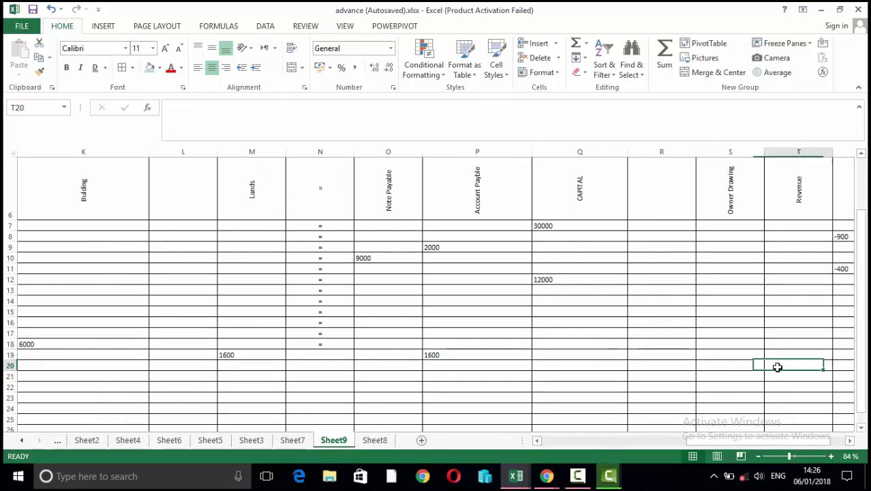
type("3000")
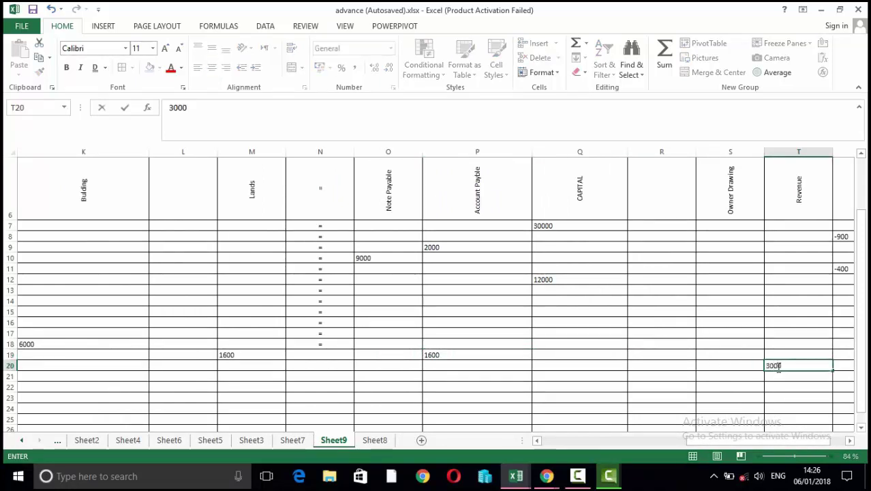
Step: Enter 3000 under Cash for transaction 14 in cell G20
left_click_drag(712, 441, 558, 441)
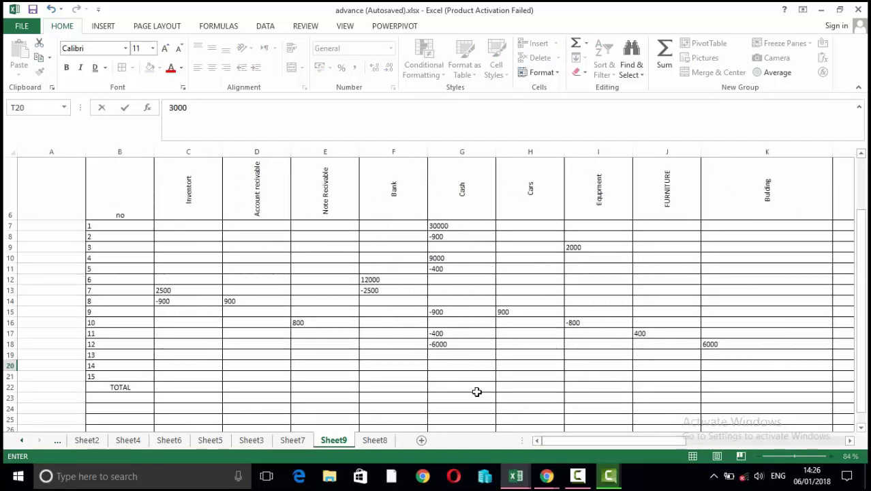
left_click(455, 369)
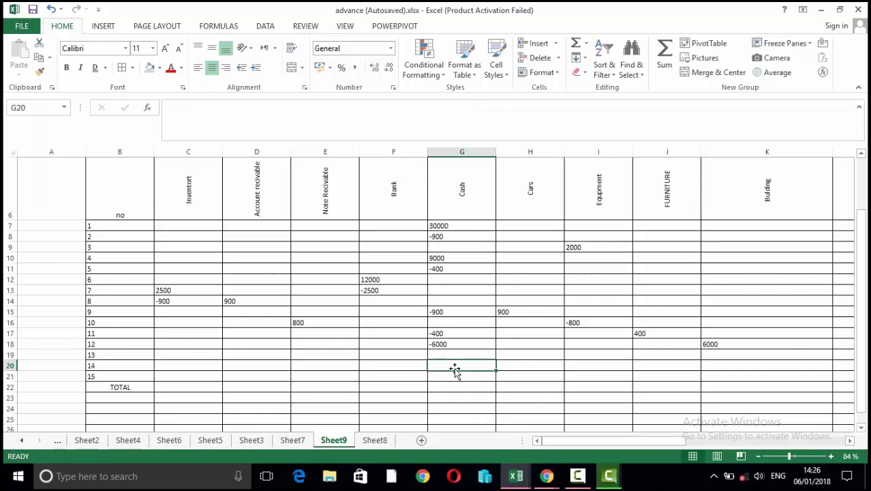
type("3000")
key("Return")
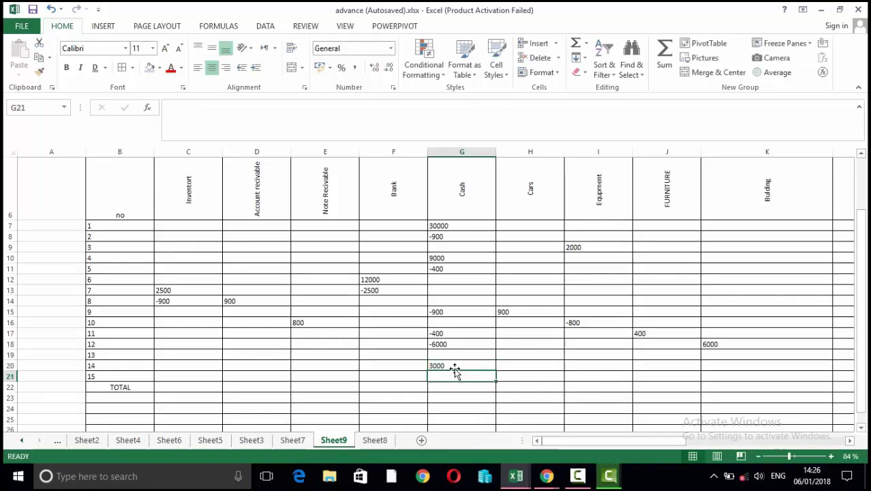
Step: Try to total the Inventory column in cell C22 with the formula =C13-900
left_click(164, 390)
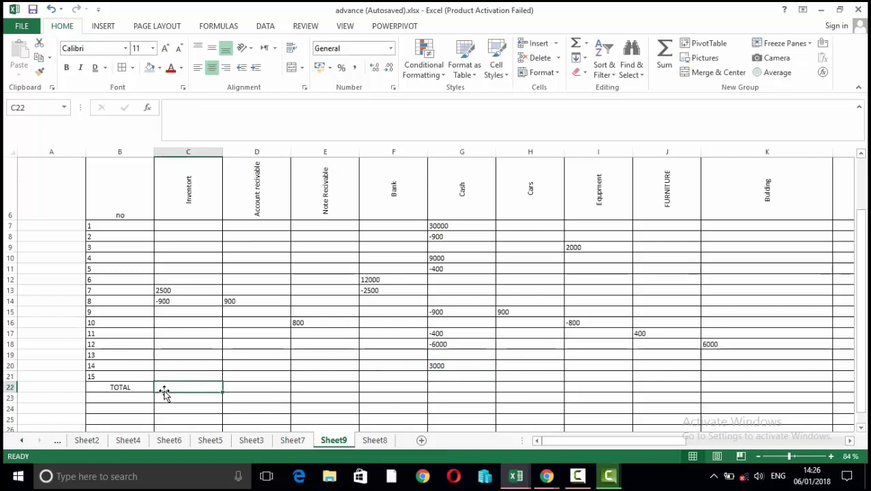
type("=")
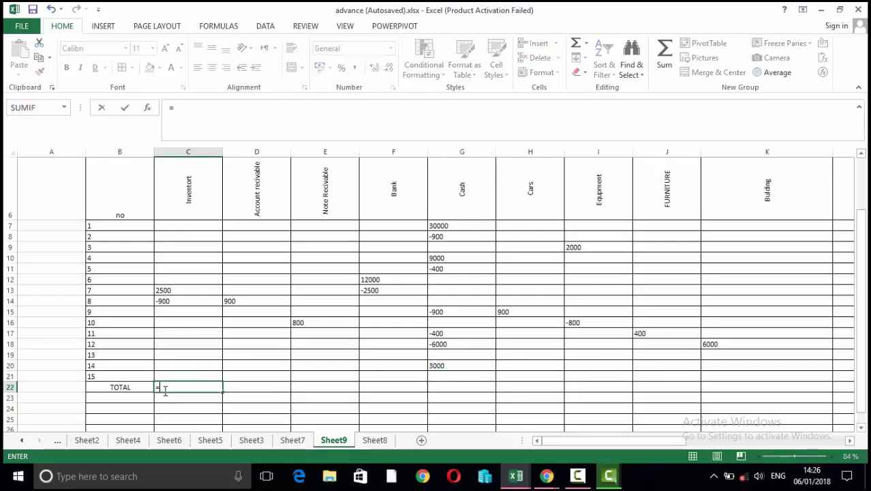
left_click(168, 292)
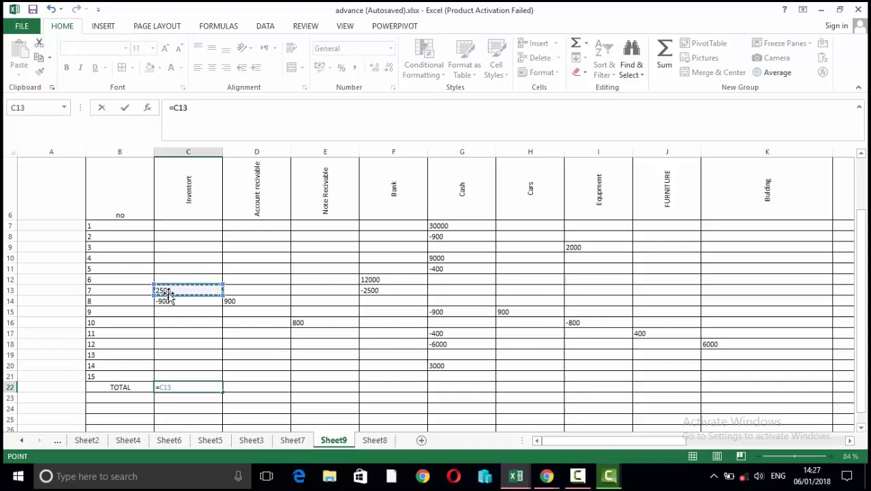
type("-900")
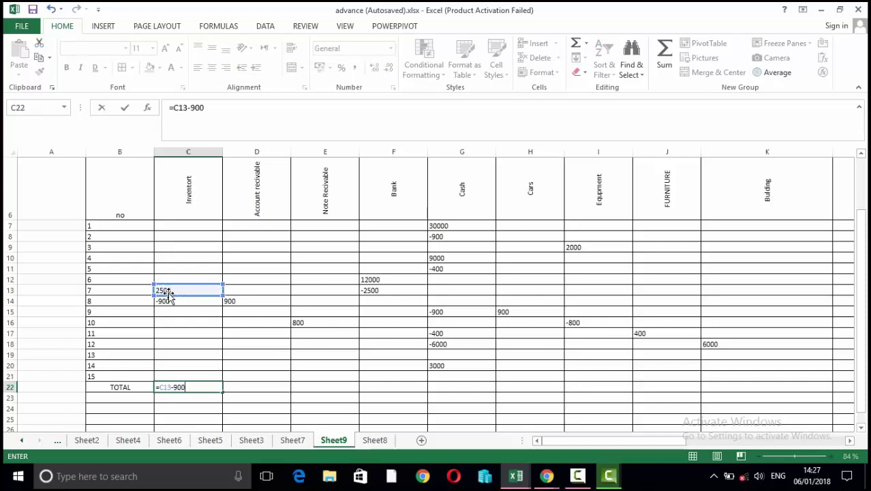
key("Return")
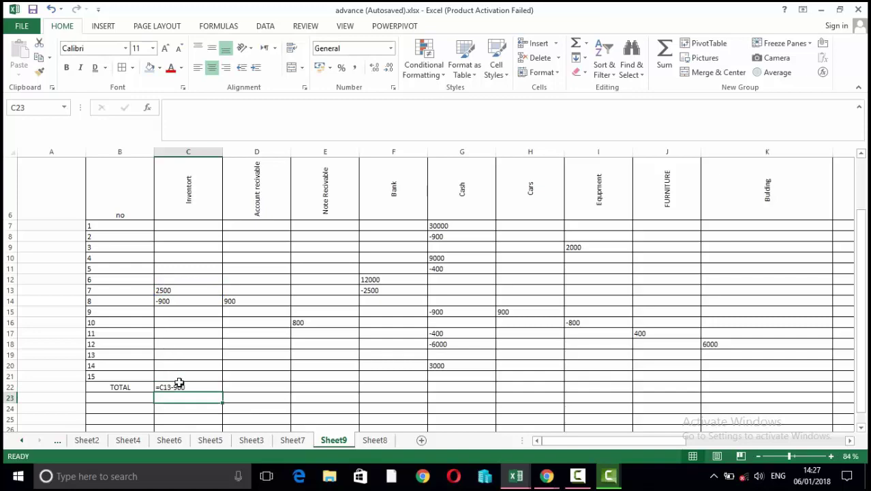
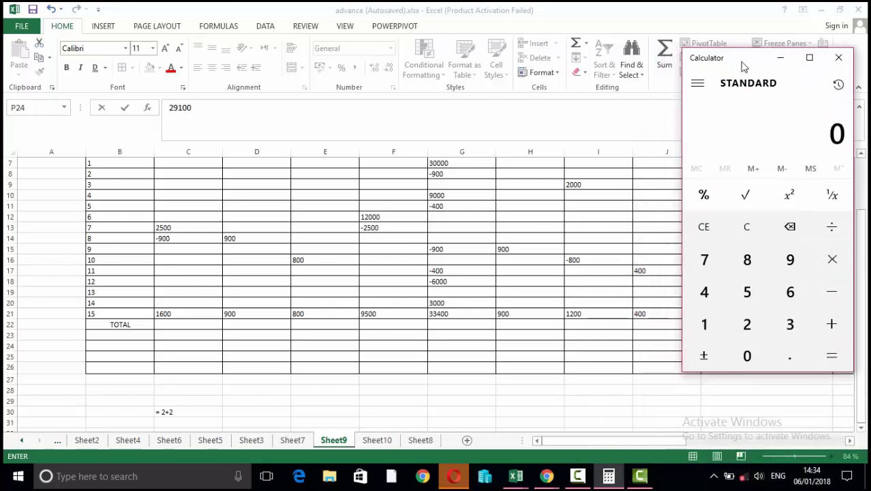
Step: Start summing the asset totals in Calculator with 1600 for Inventory plus 900 for Account Receivable
left_click(697, 323)
left_click(788, 294)
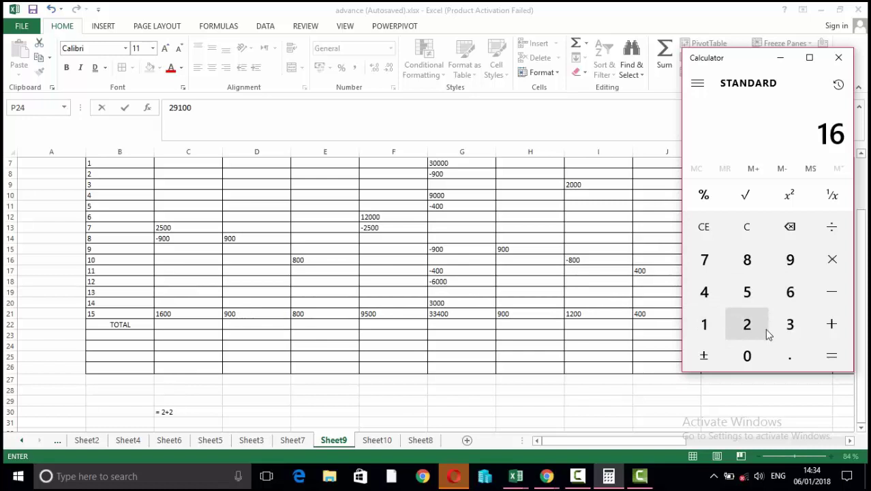
left_click(747, 355)
left_click(747, 356)
left_click(832, 324)
left_click(792, 272)
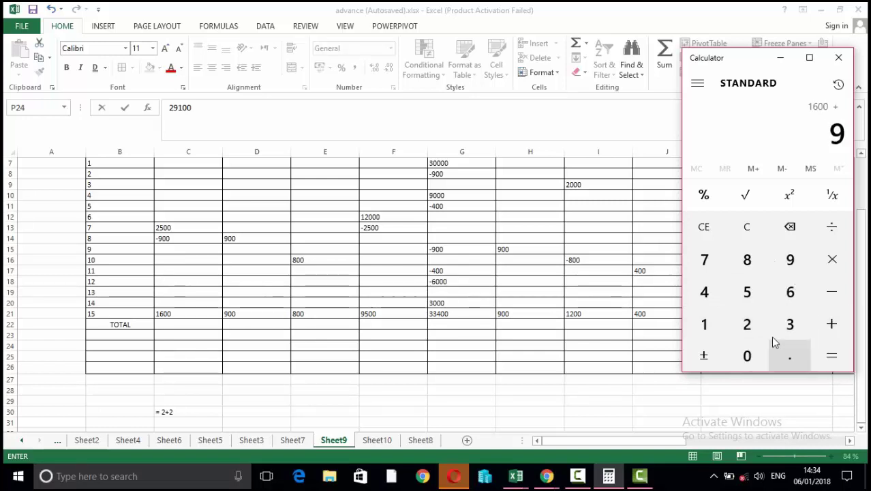
left_click(747, 356)
left_click(747, 356)
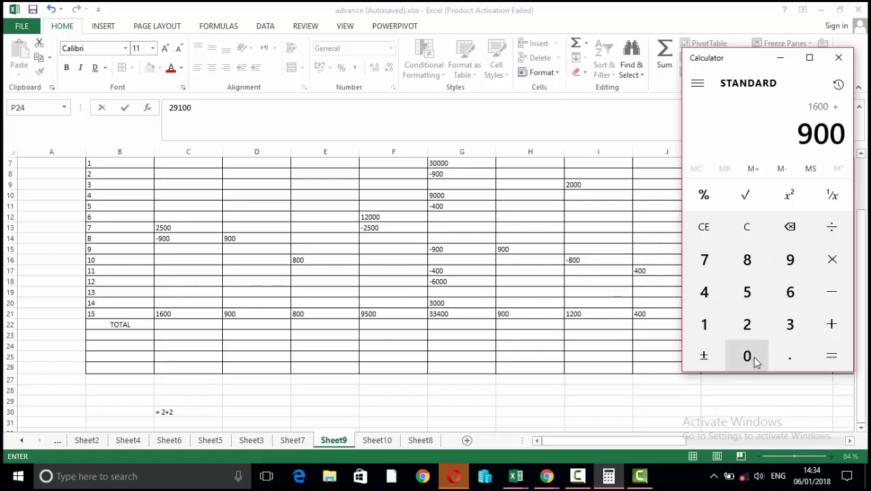
Step: Add the Note Receivable, Bank and Cash totals of 800, 9500 and 33400 to the running sum
left_click(818, 334)
type("800")
left_click(817, 335)
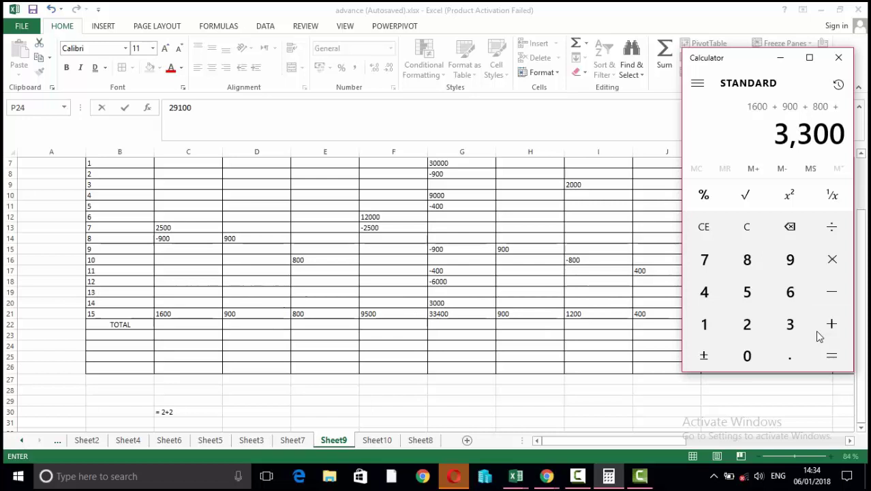
type("9500")
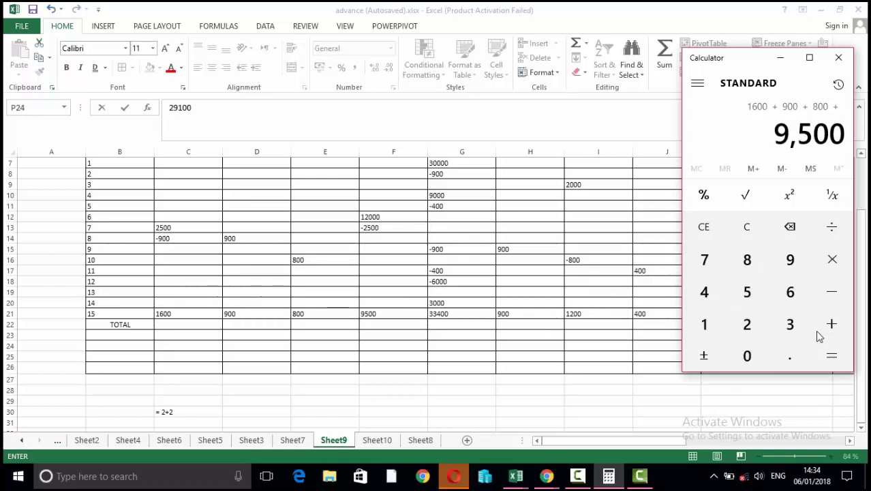
left_click(818, 335)
type("33400")
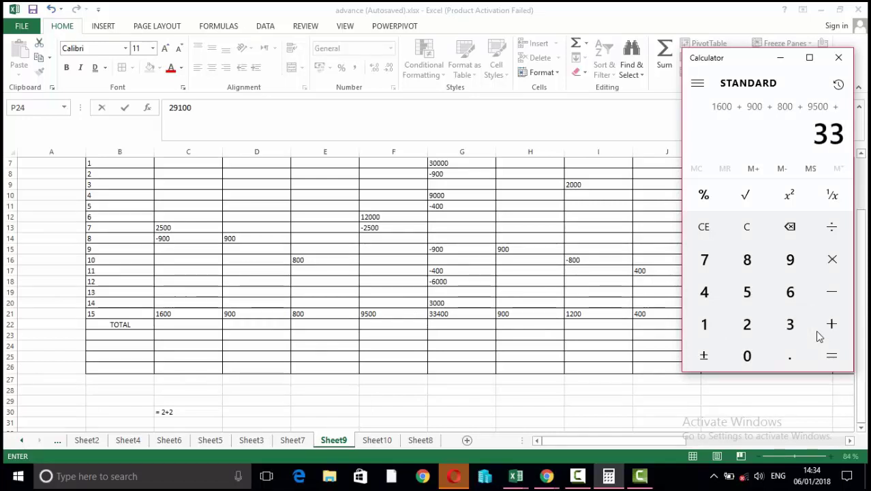
Step: Add the Cars, Equipment and Furniture totals of 900, 1200 and 400 to the running sum
left_click(819, 335)
type("900")
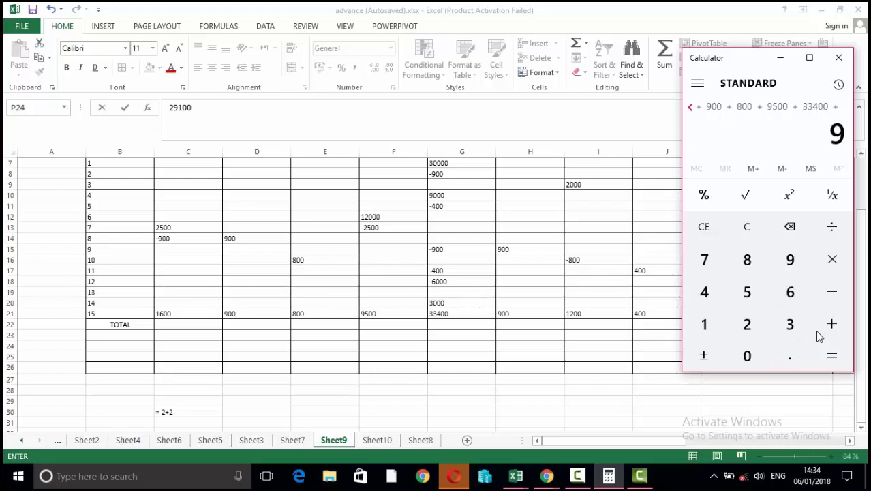
left_click(820, 335)
type("12")
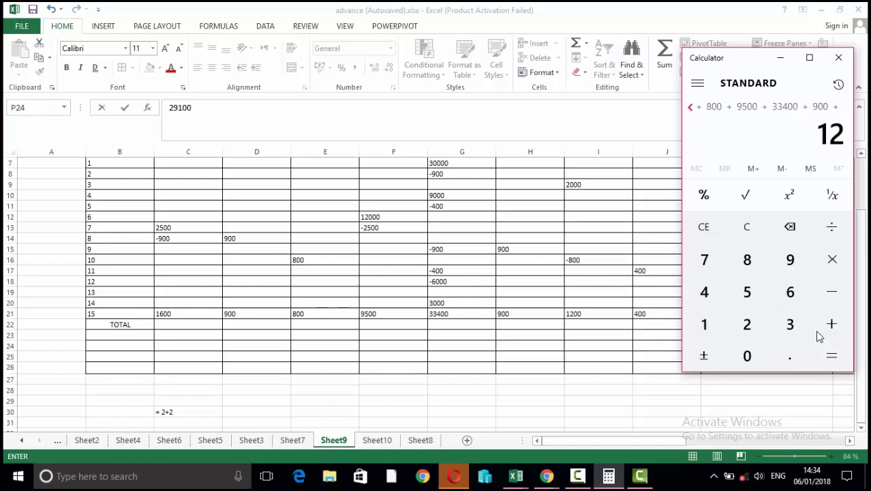
type("00")
left_click(819, 336)
type("400")
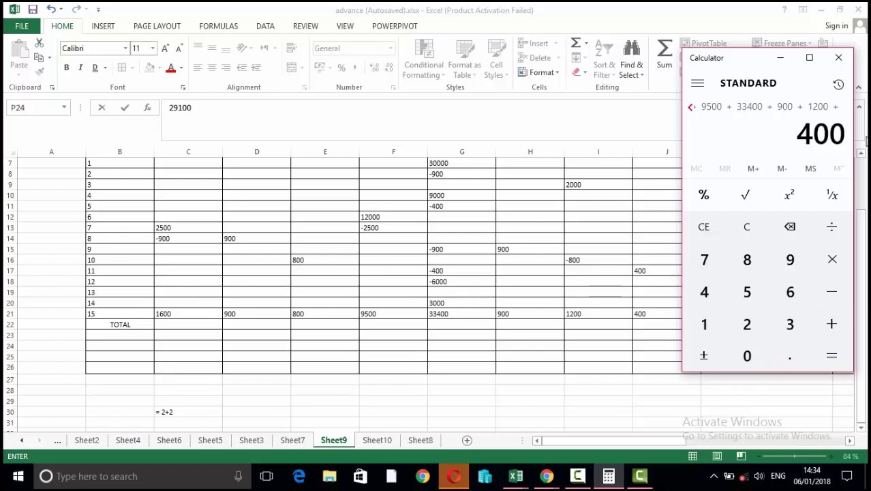
Step: Uncover the remaining asset columns, add 600 to the running sum for Building, and return to Sheet9
left_click_drag(722, 60, 357, 86)
key("plus")
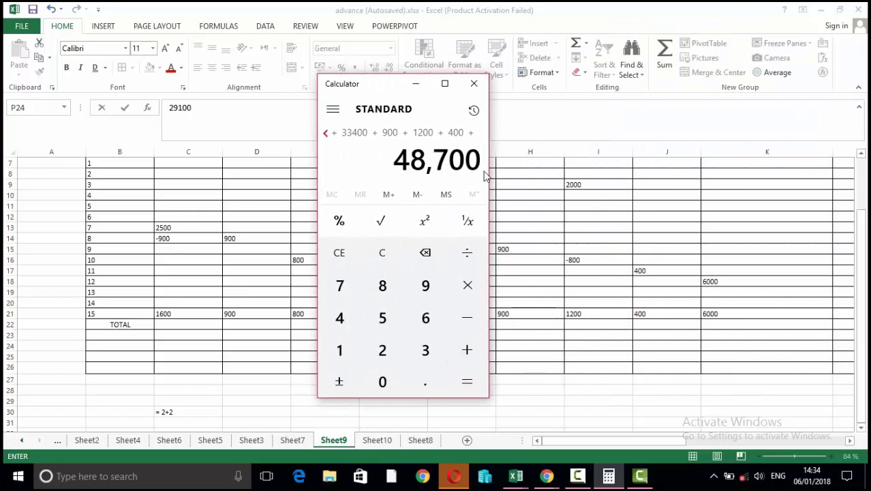
type("600")
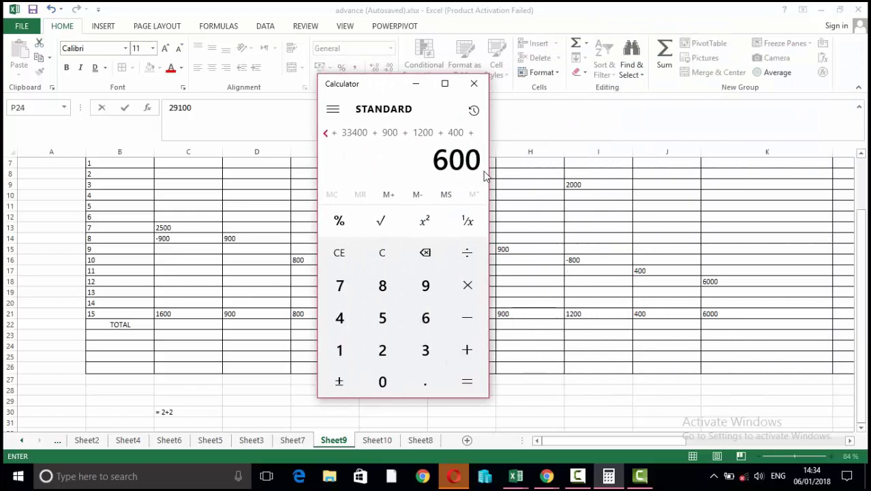
key("plus")
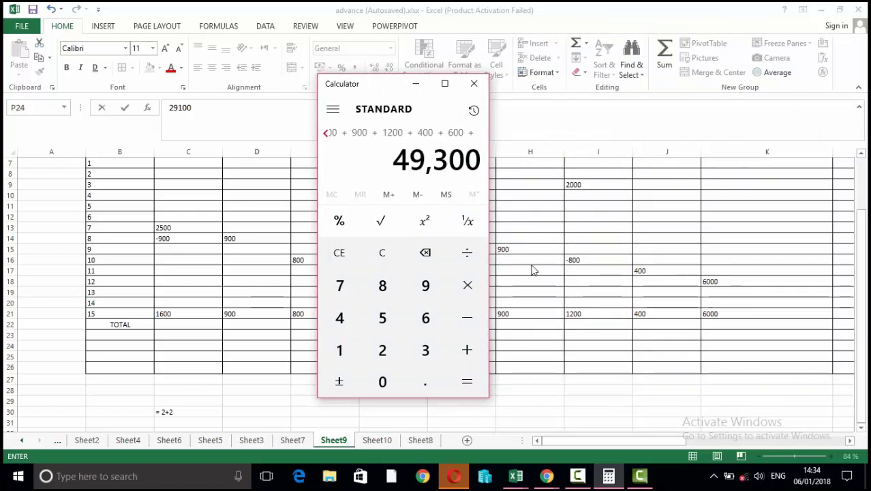
left_click(592, 444)
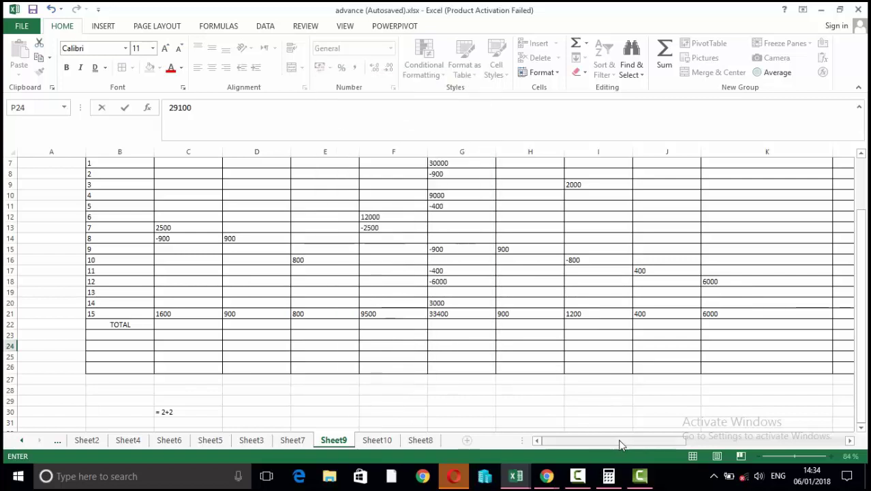
Step: Add the Lands total of 1600 to the running asset sum in Calculator and evaluate the total
left_click_drag(640, 439, 697, 443)
left_click(608, 476)
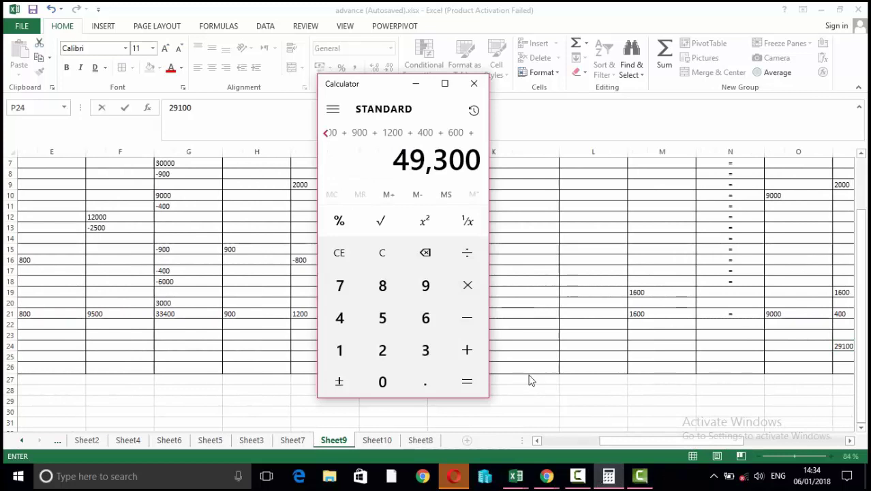
type("1600")
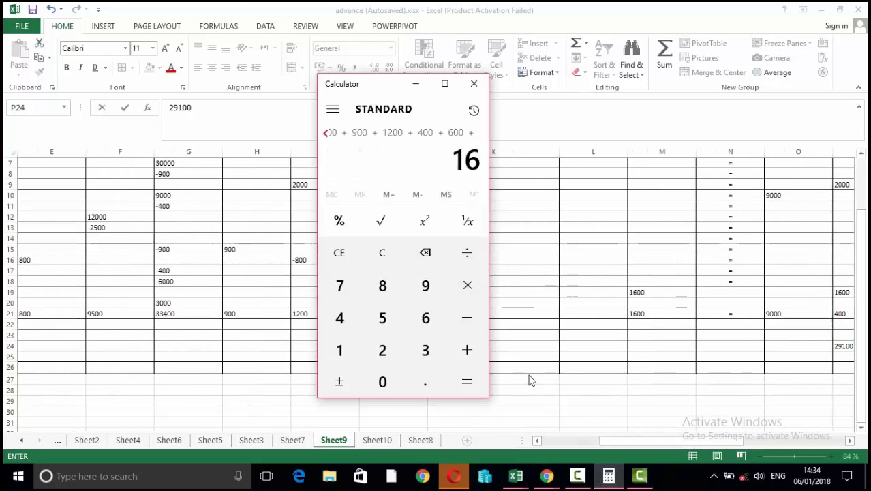
left_click(467, 383)
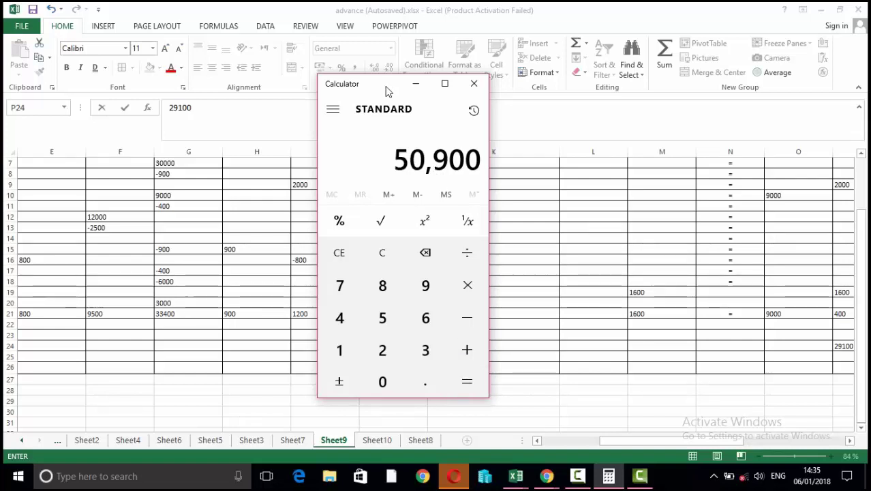
Step: Clear the finished calculation, return to Sheet9 and commit the 29100 entry in cell P24
left_click_drag(386, 93, 621, 100)
left_click(525, 278)
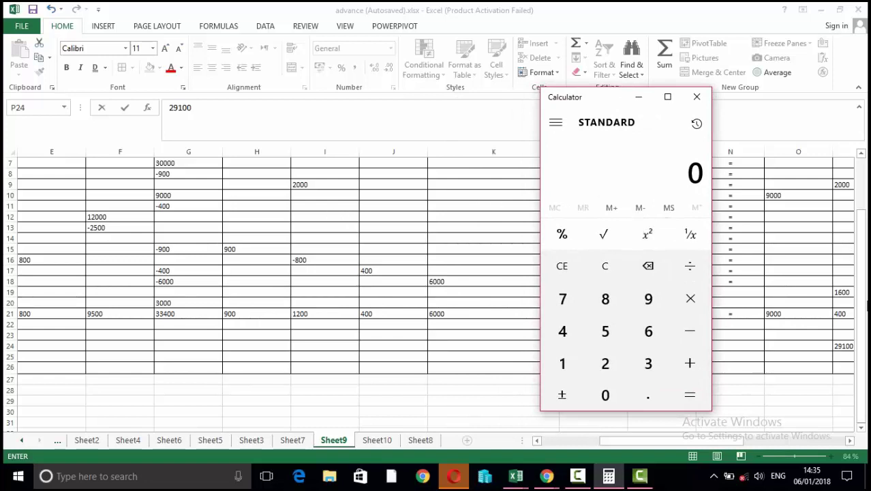
left_click(763, 460)
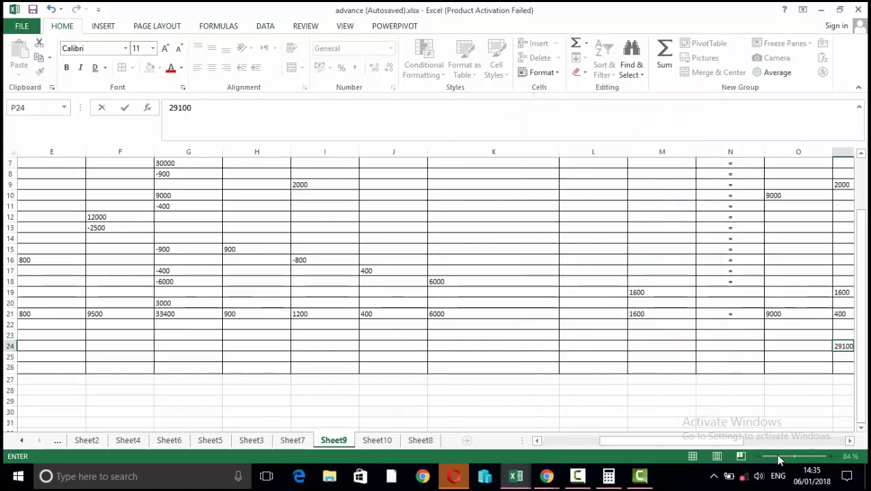
left_click(767, 385)
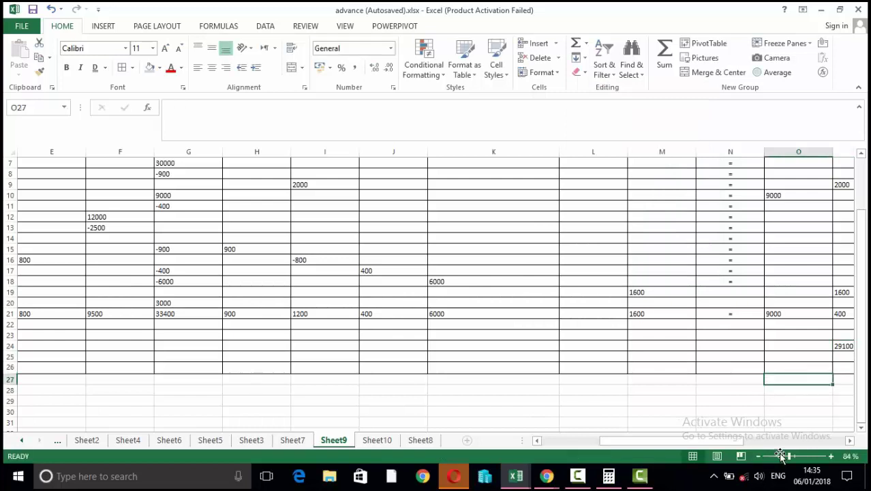
Step: Start recalculating the Cash column in Calculator by entering 30000 followed by a subtraction
left_click_drag(788, 456, 769, 457)
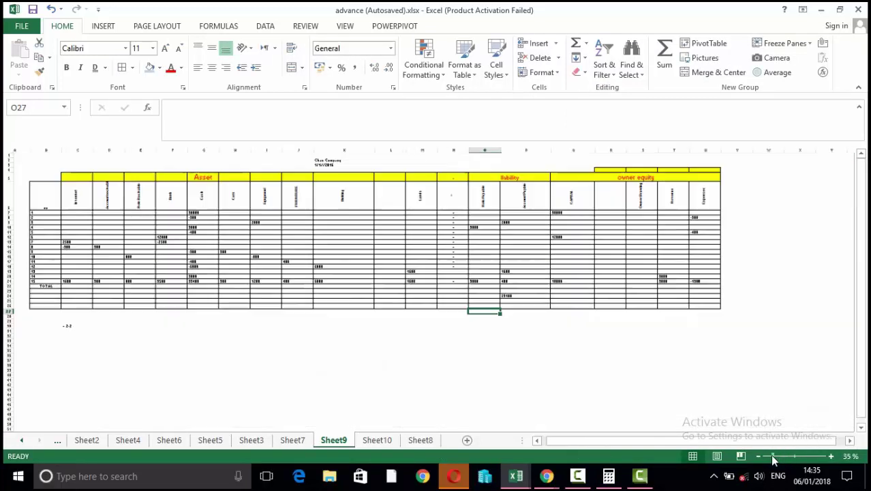
left_click(781, 456)
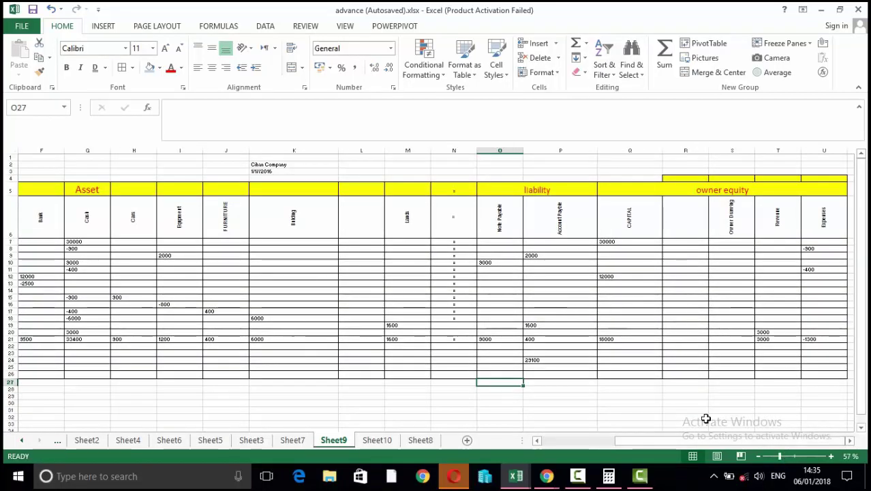
left_click(608, 476)
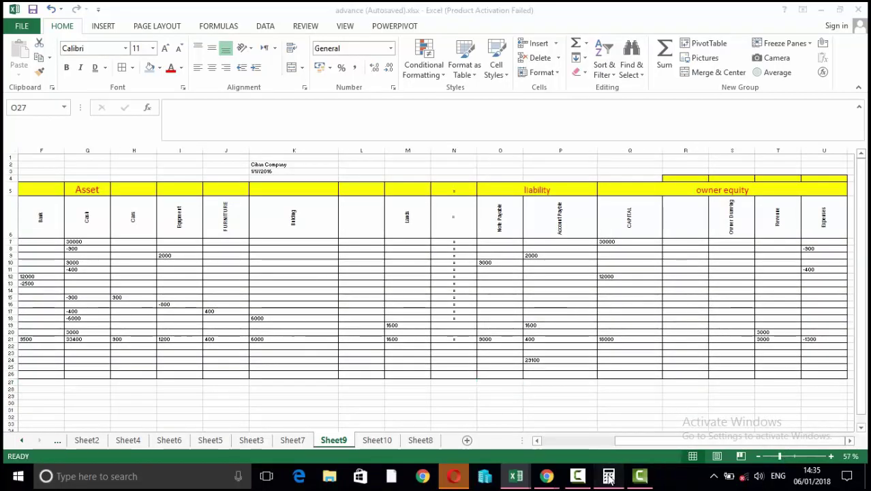
left_click_drag(609, 105, 646, 89)
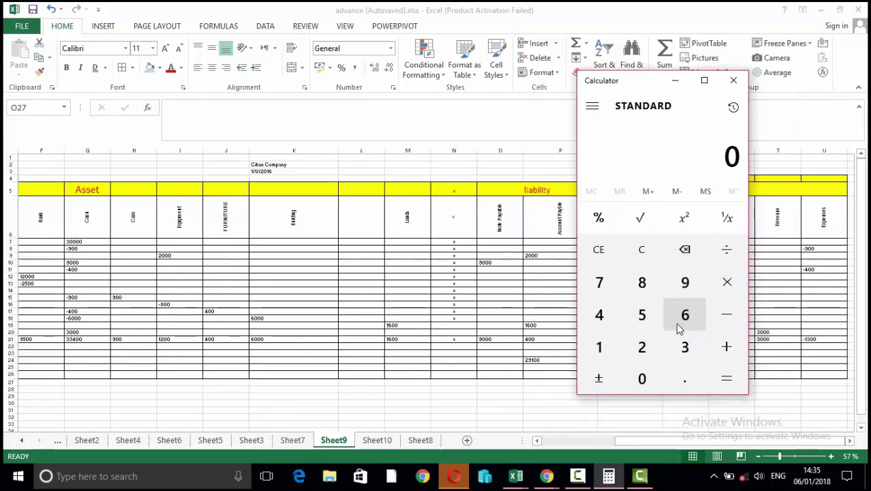
left_click(681, 345)
left_click(640, 383)
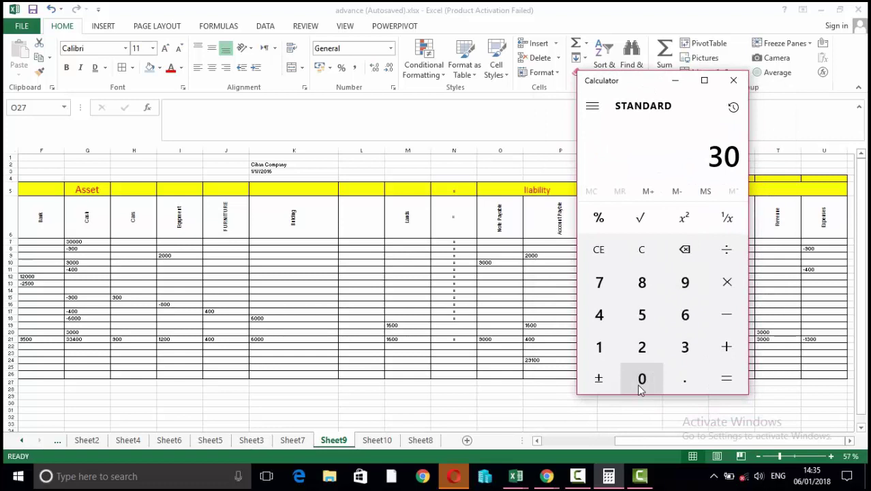
left_click(641, 387)
left_click(642, 387)
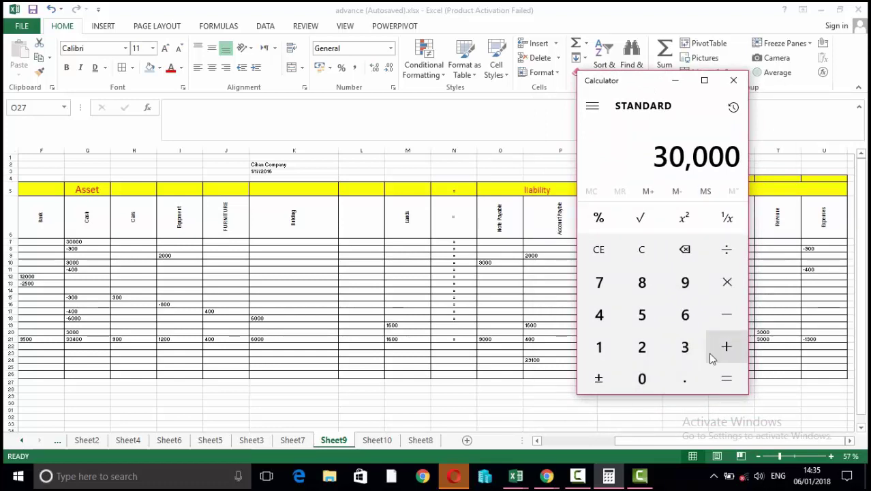
left_click(724, 323)
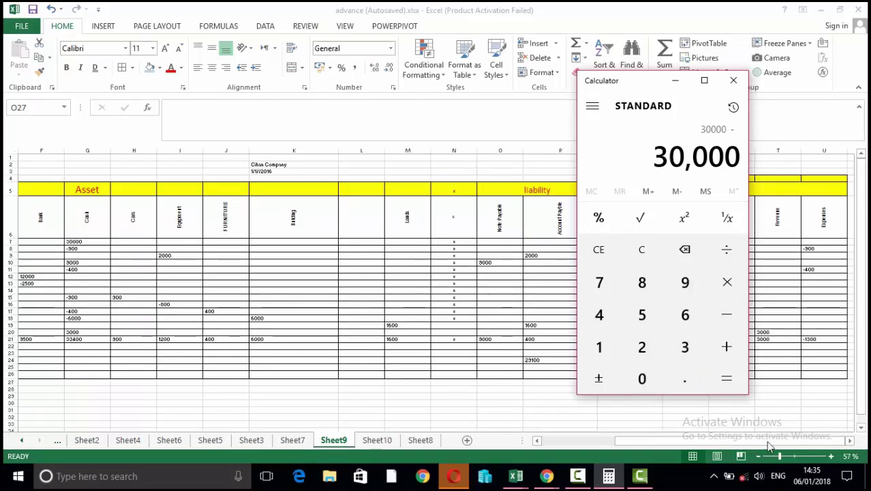
Step: Check the Cash entries on Sheet9 and subtract the transaction 2 amount of 900 in Calculator
left_click(782, 458)
left_click_drag(782, 458, 789, 461)
left_click_drag(727, 442, 629, 445)
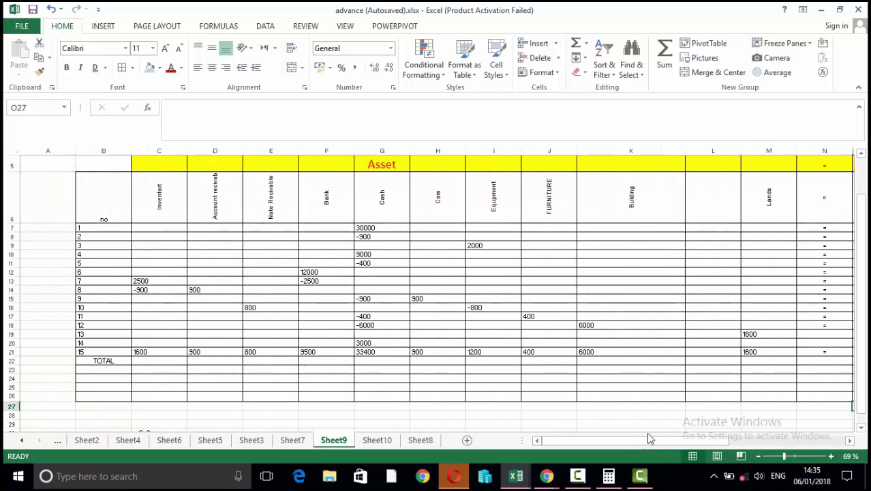
left_click(609, 475)
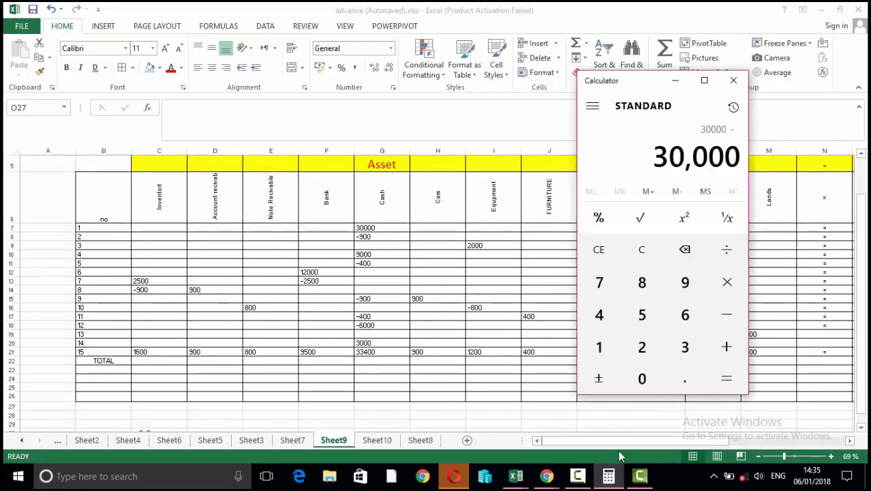
left_click(685, 282)
left_click(642, 379)
left_click(641, 378)
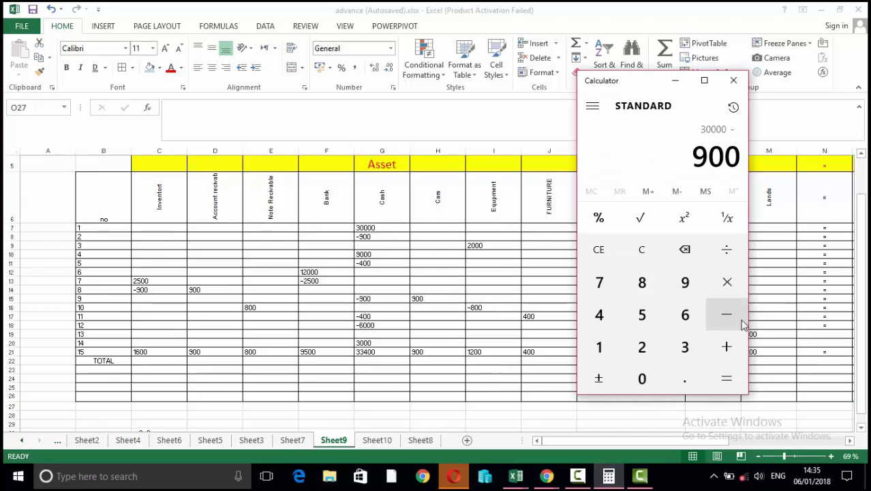
Step: Continue the Cash calculation with × 9000 and minus 400 for transactions 4 and 5
left_click(727, 283)
left_click(685, 282)
left_click(642, 379)
left_click(642, 378)
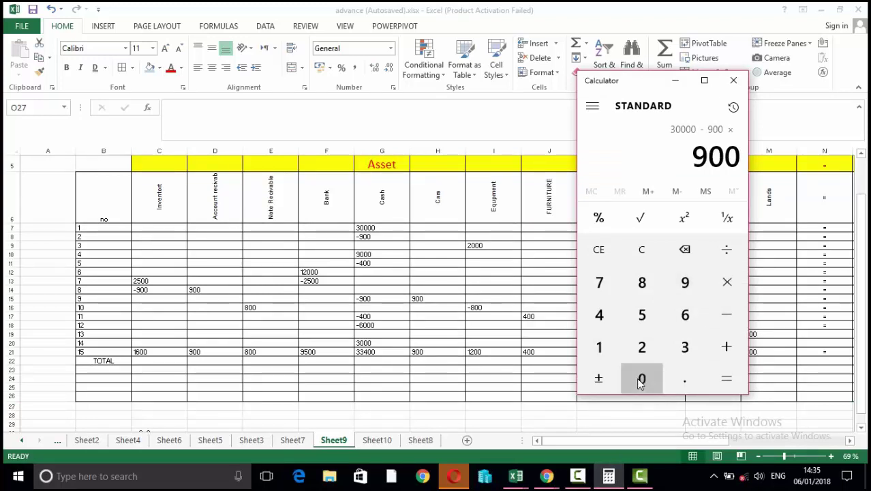
left_click(642, 378)
left_click(727, 315)
left_click(599, 314)
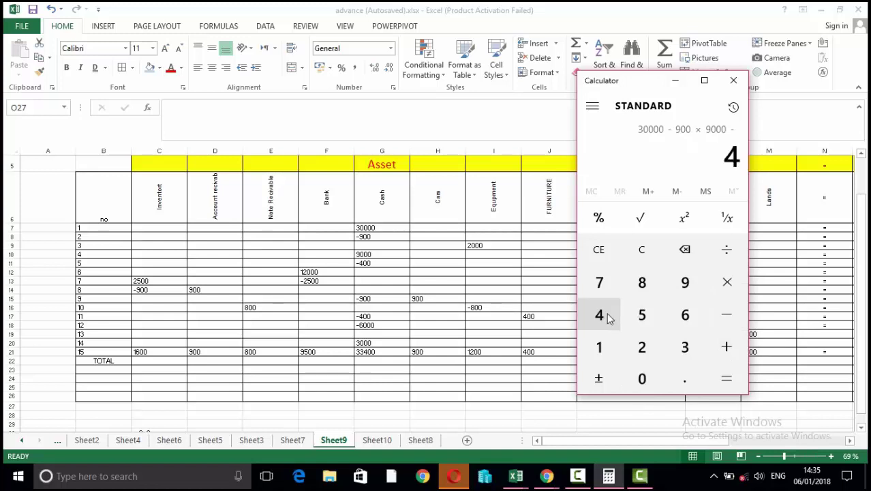
left_click(641, 378)
left_click(641, 378)
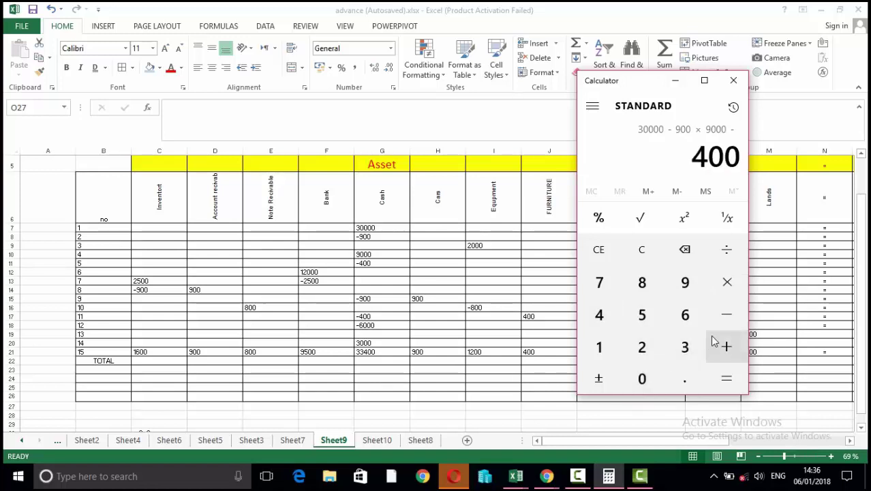
Step: Subtract the Cash amounts of 900 and 400 for transactions 9 and 11
left_click(727, 320)
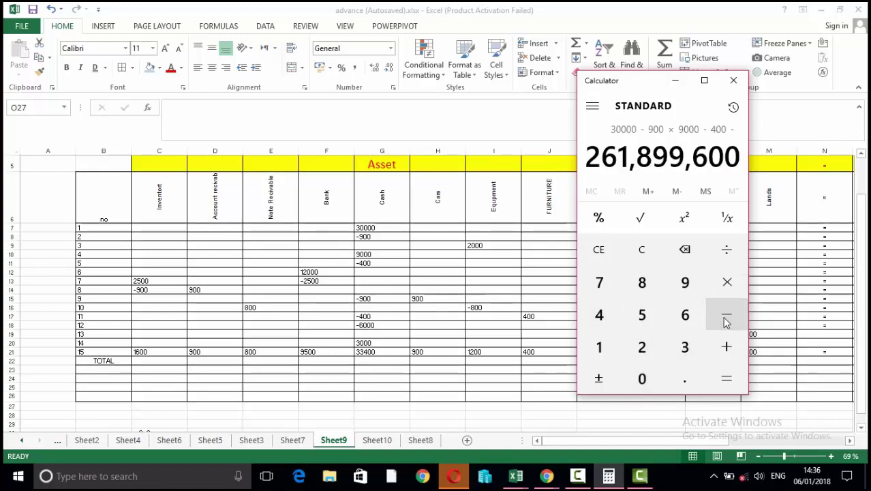
left_click(685, 283)
left_click(643, 379)
left_click(646, 381)
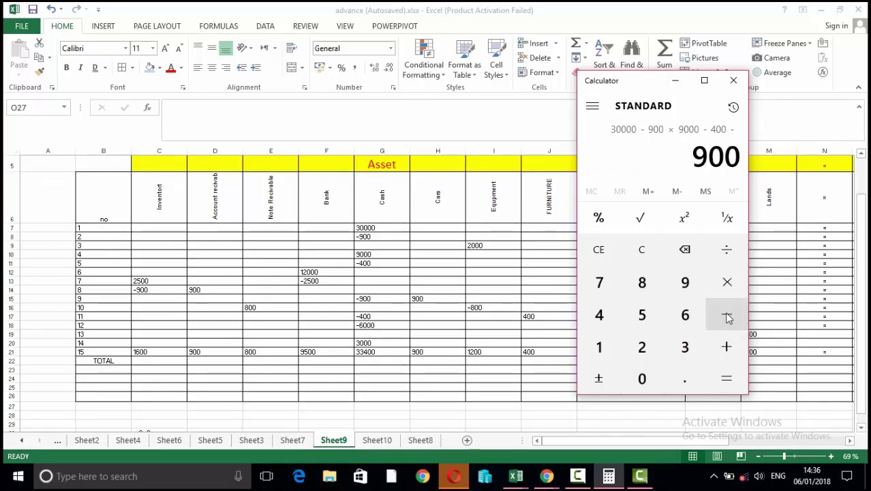
left_click(727, 317)
left_click(611, 318)
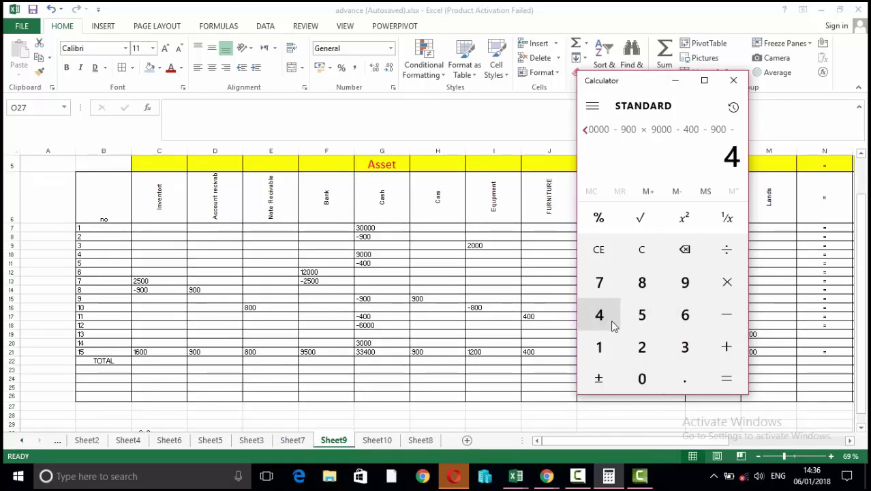
double_click(641, 376)
Step: Subtract 6000 and add 3000 for transactions 12 and 14, evaluate the Cash calculation, and clear it
left_click(723, 318)
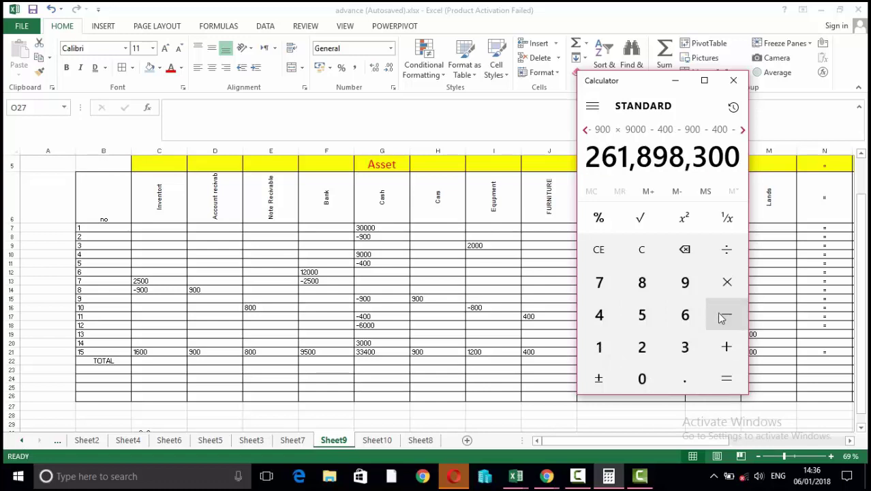
left_click(685, 315)
left_click(649, 375)
left_click(649, 375)
left_click(649, 375)
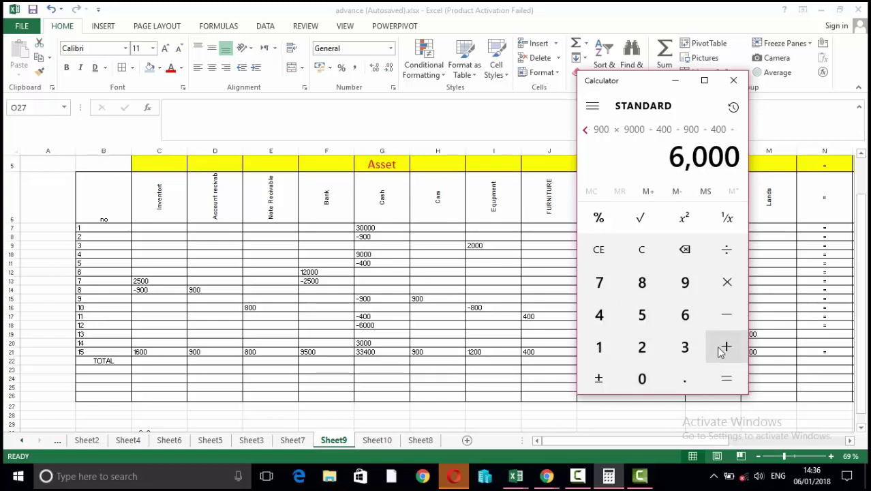
left_click(721, 350)
left_click(678, 343)
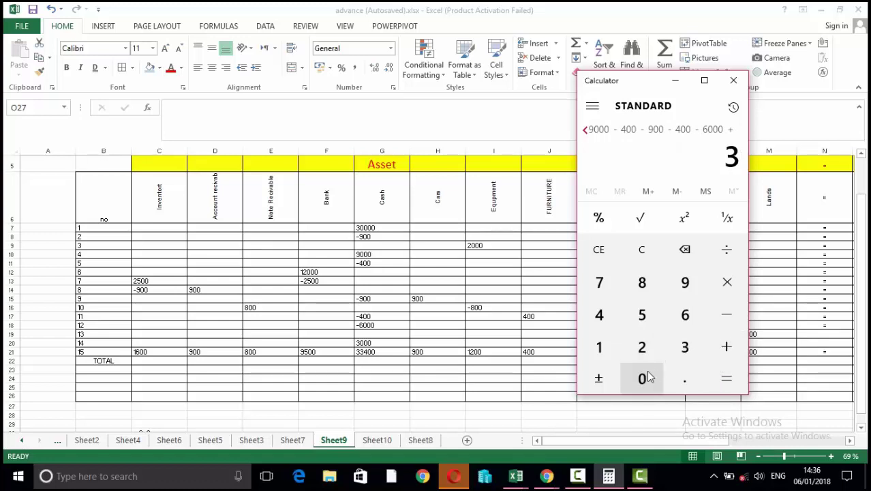
left_click(642, 379)
left_click(642, 379)
left_click(728, 379)
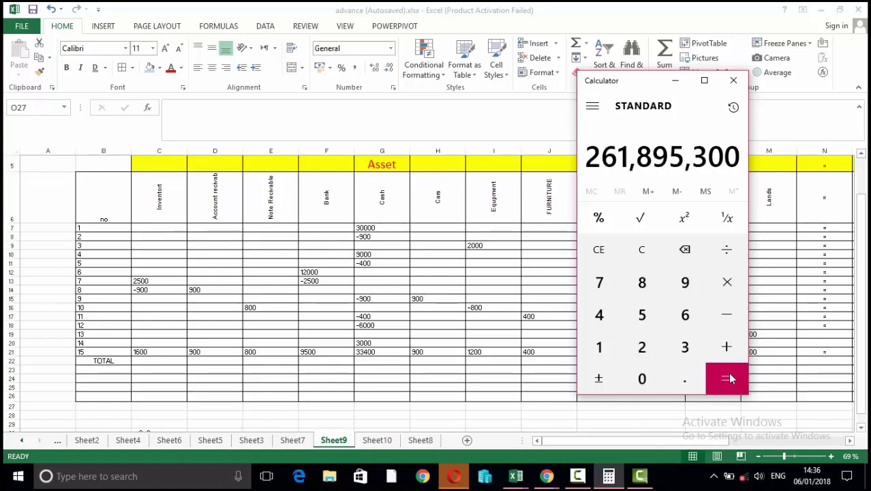
left_click(642, 252)
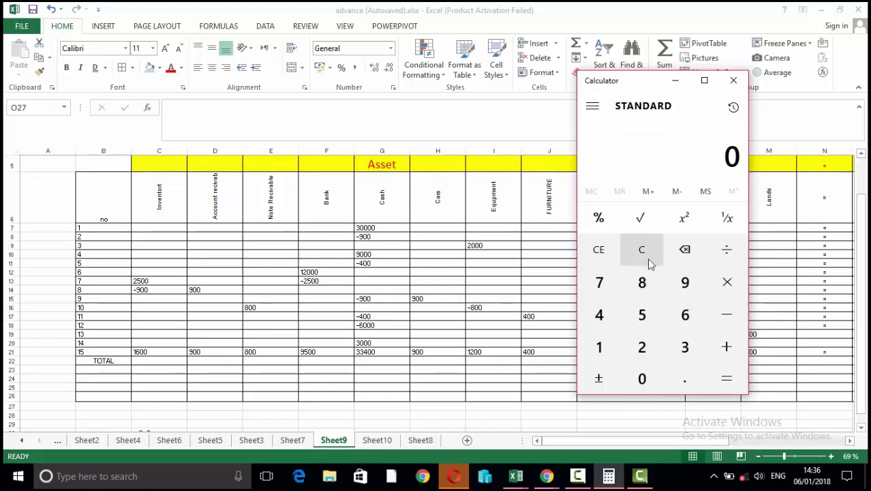
left_click(676, 349)
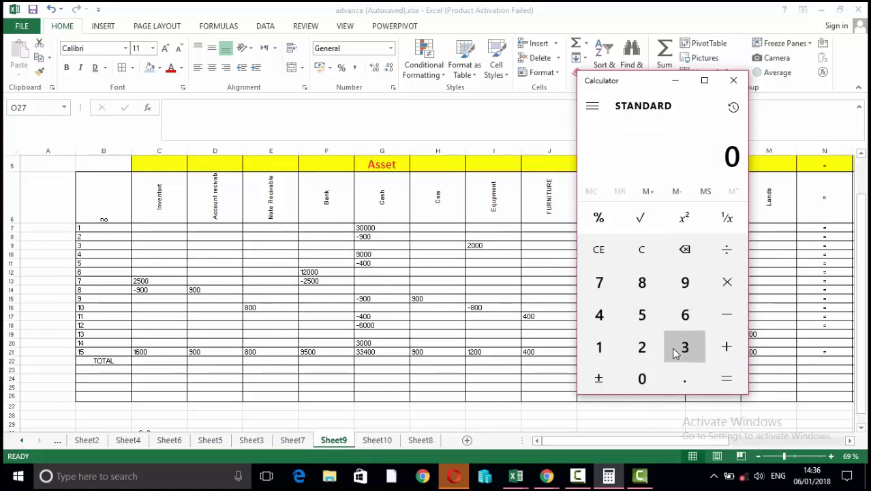
left_click(642, 379)
left_click(642, 379)
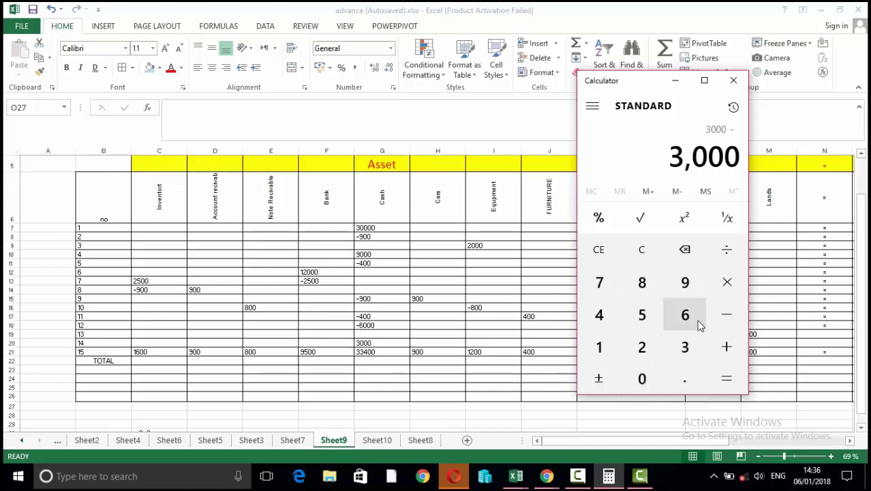
left_click(637, 253)
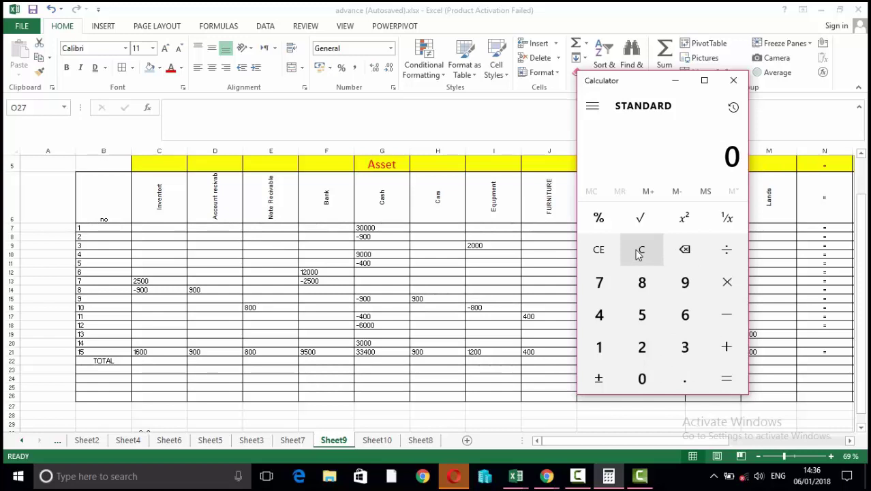
Step: Restart the Cash calculation in Calculator with 30000 minus 900 for transactions 1 and 2
left_click(685, 339)
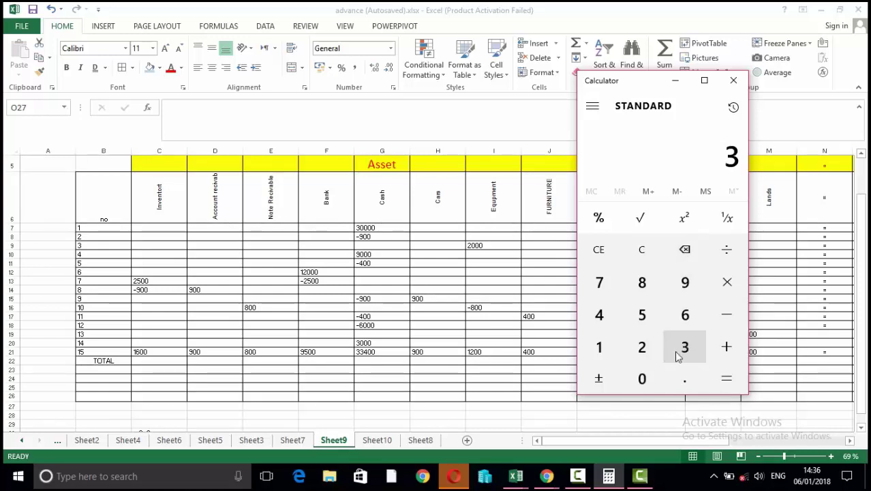
left_click(644, 379)
left_click(644, 379)
left_click(644, 379)
left_click(644, 379)
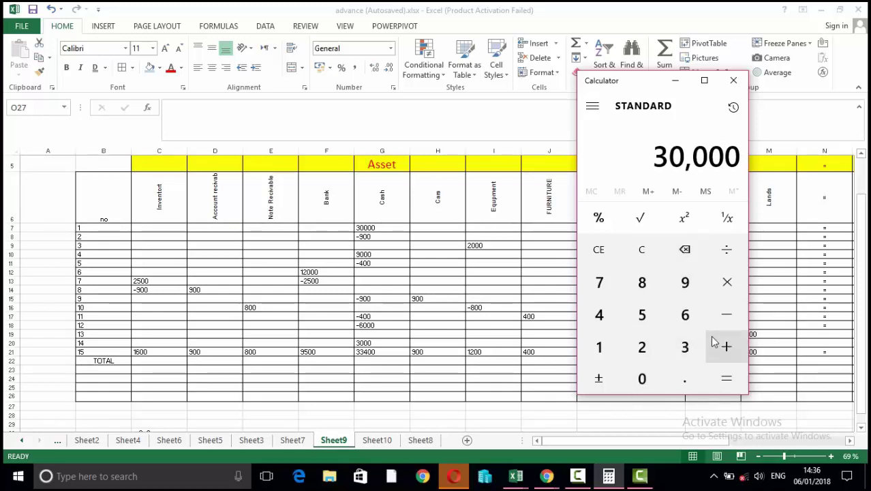
left_click(726, 312)
left_click(689, 297)
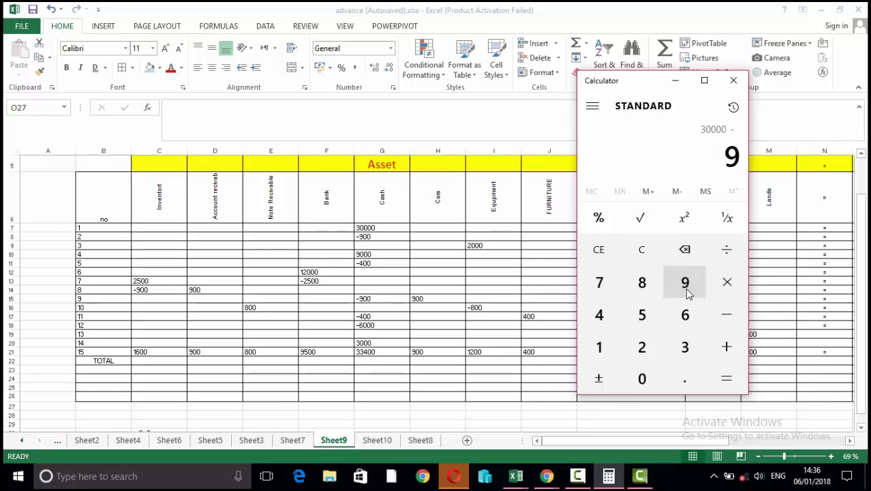
left_click(649, 377)
left_click(649, 377)
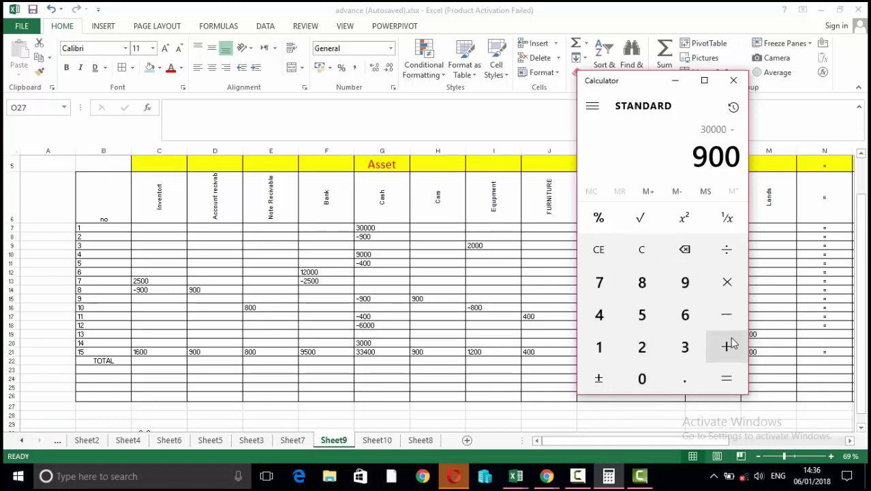
Step: Continue the Cash calculation by adding 900 and subtracting 400
left_click(727, 346)
left_click(687, 290)
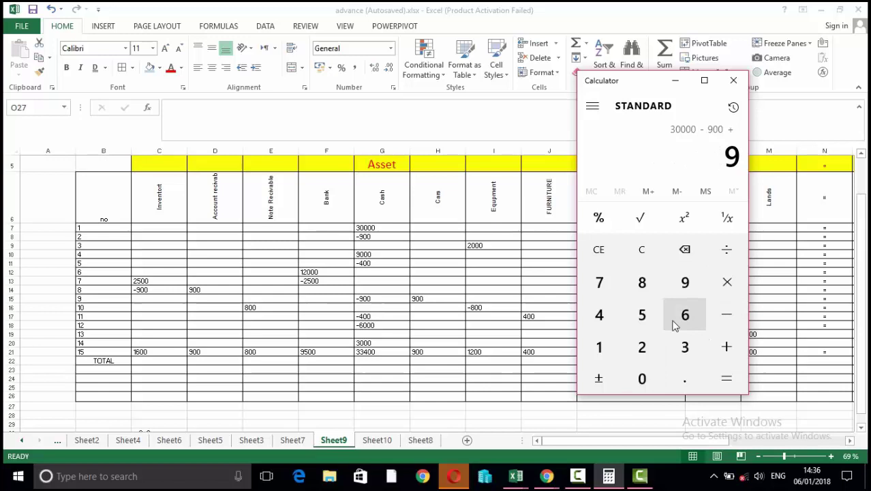
left_click(643, 379)
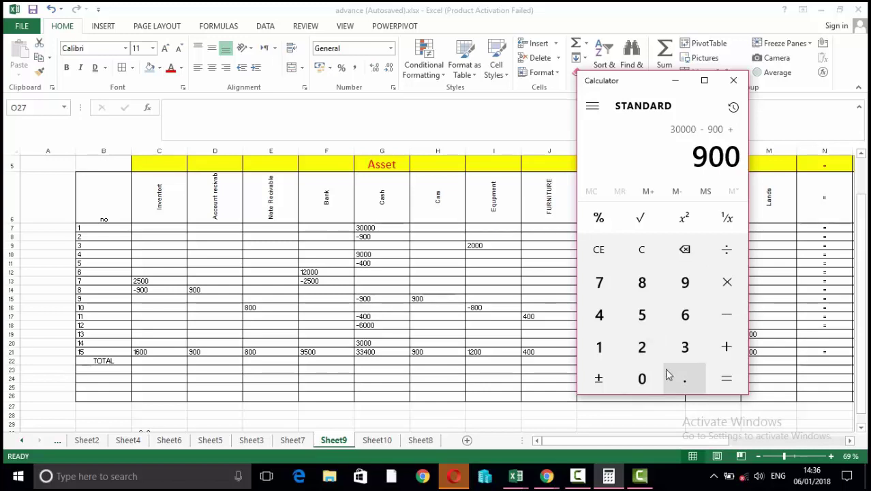
left_click(725, 323)
left_click(608, 315)
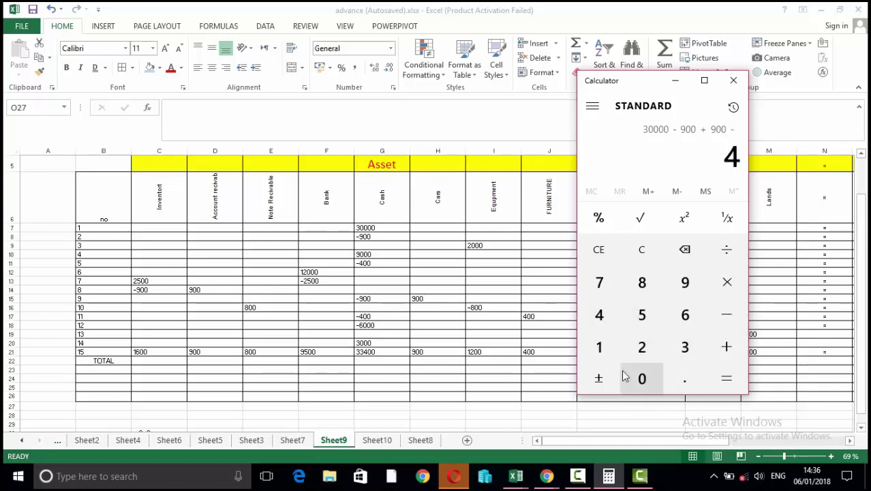
left_click(632, 377)
Step: Subtract 900, another 900 and 400 in the Cash calculation
left_click(723, 321)
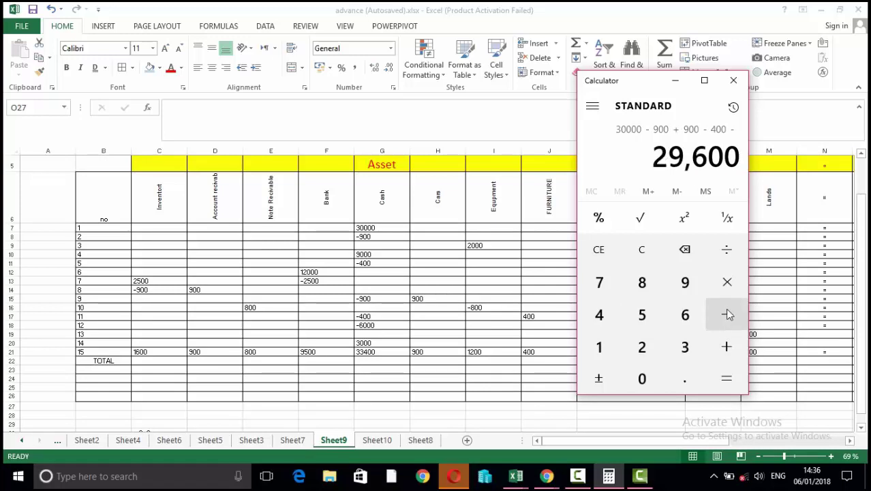
left_click(686, 282)
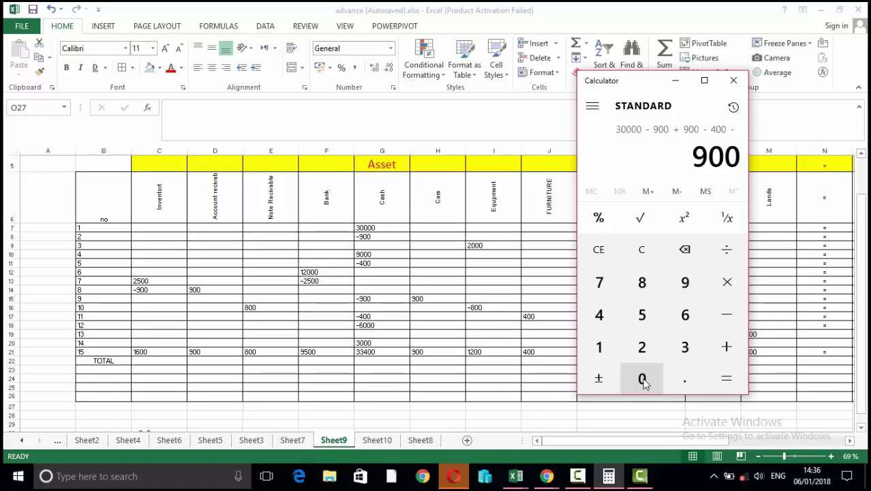
left_click(724, 322)
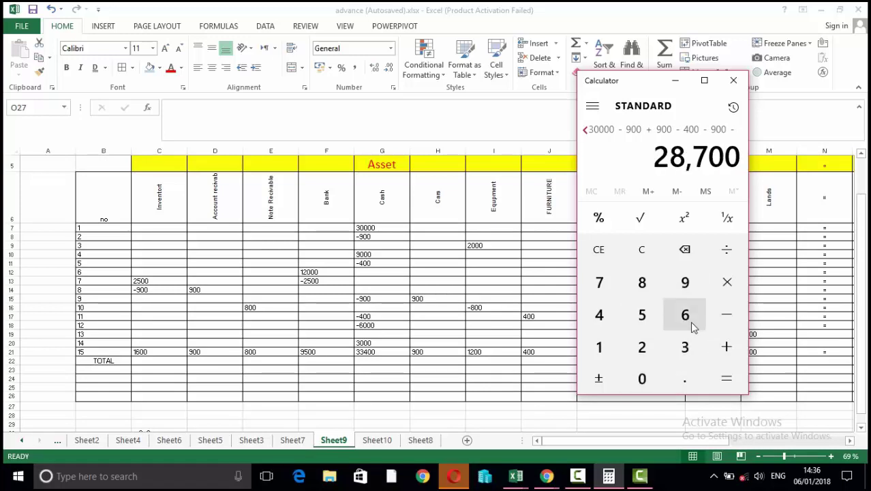
left_click(685, 285)
left_click(642, 379)
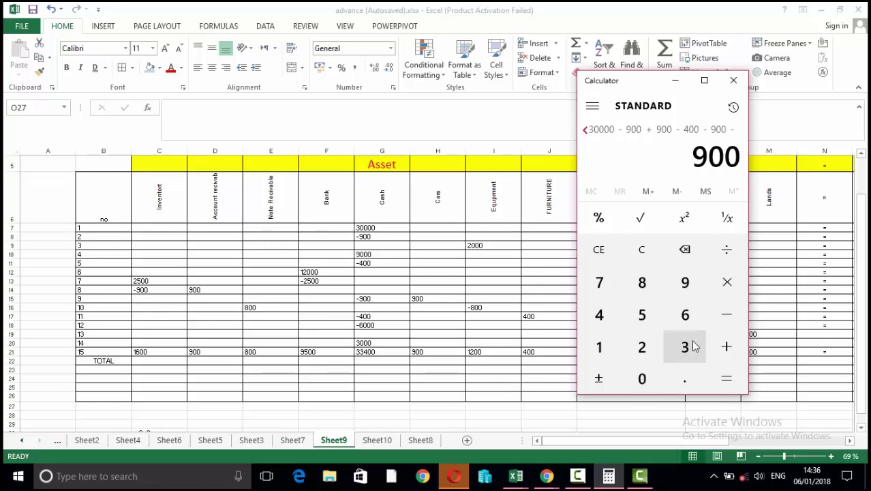
left_click(724, 315)
left_click(601, 318)
left_click(642, 377)
left_click(641, 377)
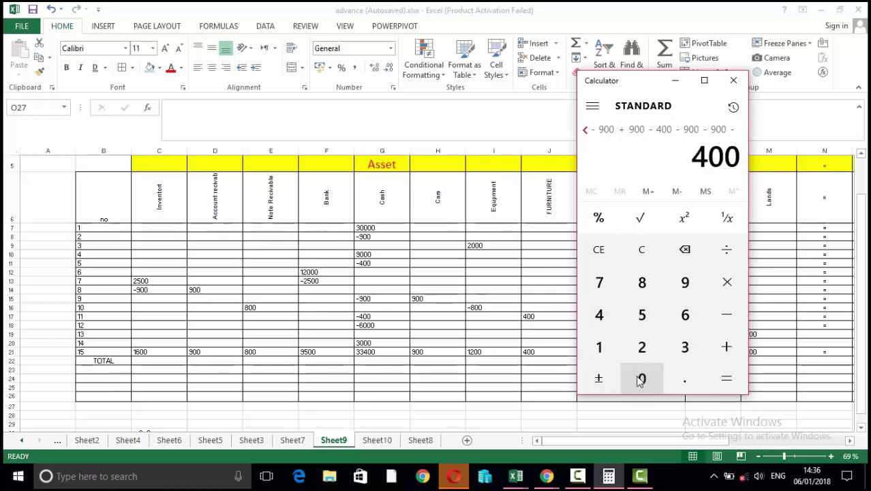
Step: Subtract 6000 and add 3000 for transactions 12 and 14, and evaluate the Cash calculation
left_click(727, 321)
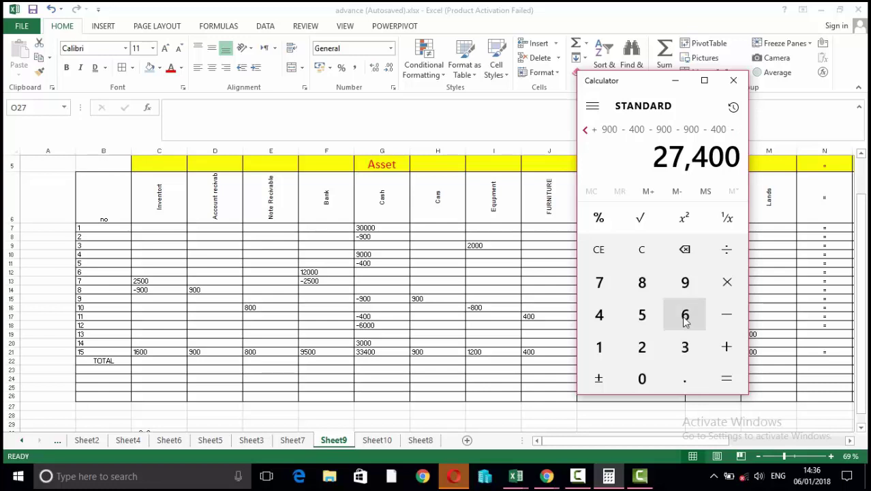
left_click(685, 315)
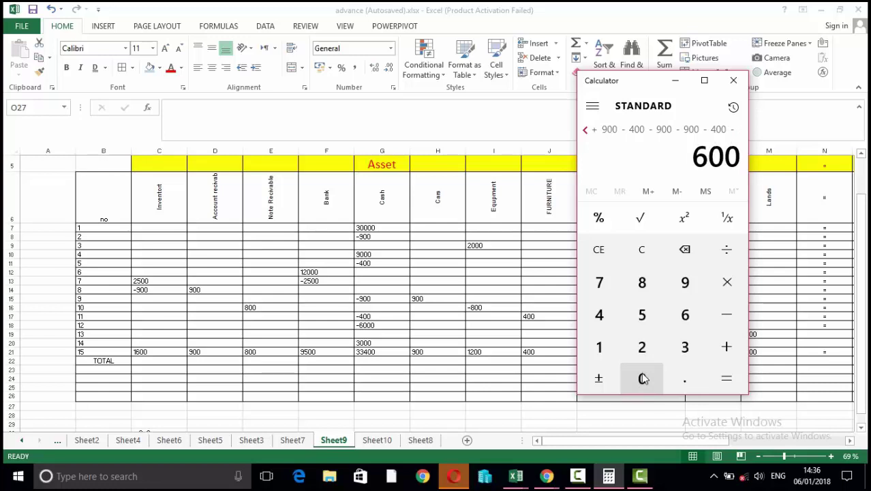
left_click(643, 379)
left_click(724, 346)
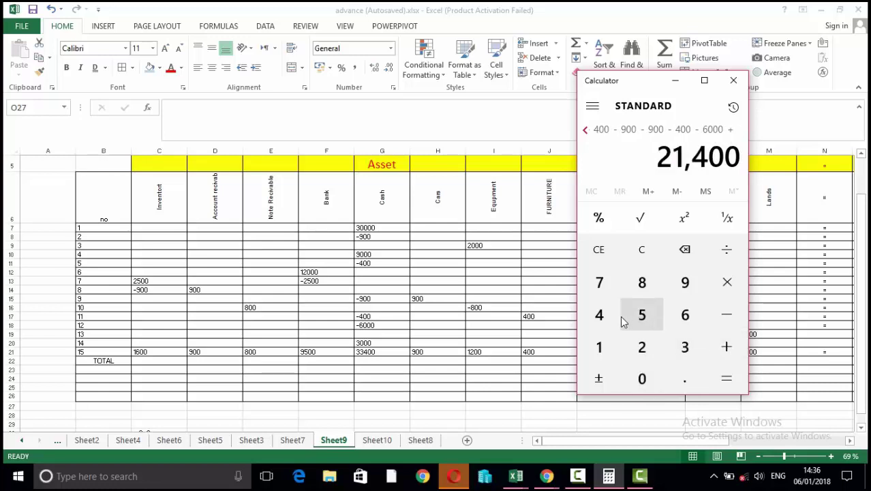
left_click(682, 349)
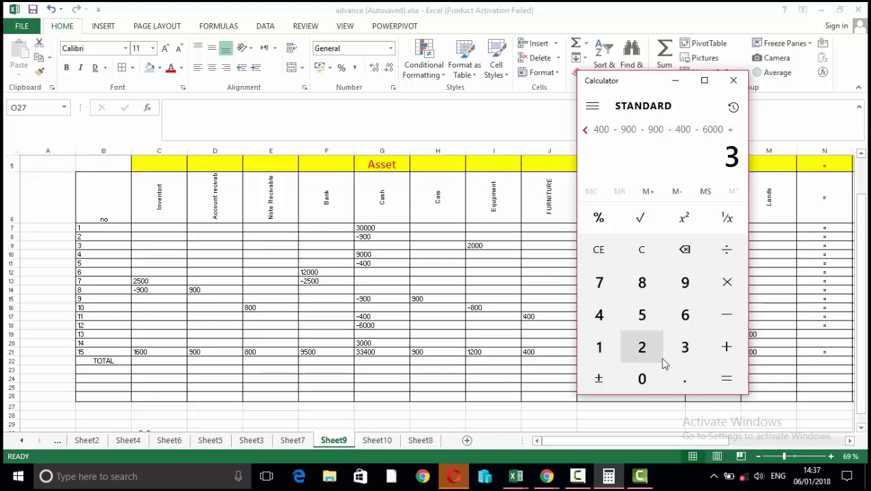
left_click(644, 380)
left_click(727, 380)
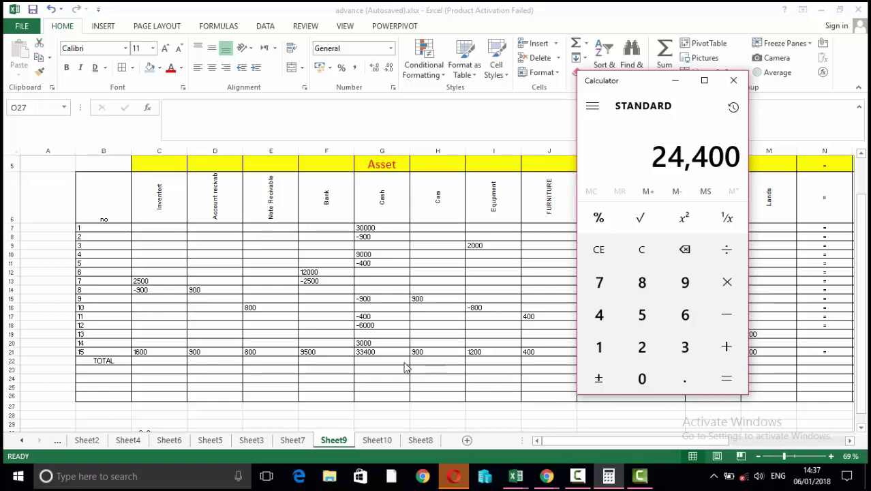
Step: Switch to Excel and set the Cash total in cell G21 of Sheet9 to 24400
left_click(381, 349)
scroll(381, 347, "right", 1)
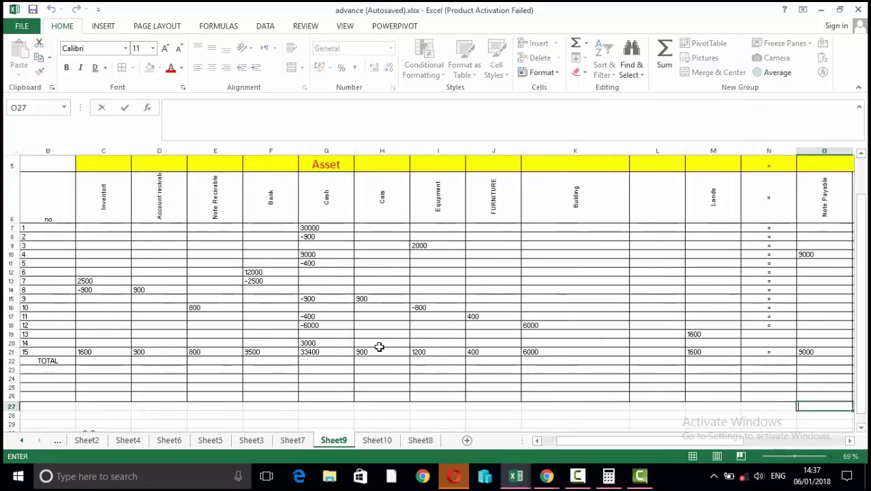
left_click(339, 345)
left_click(332, 352)
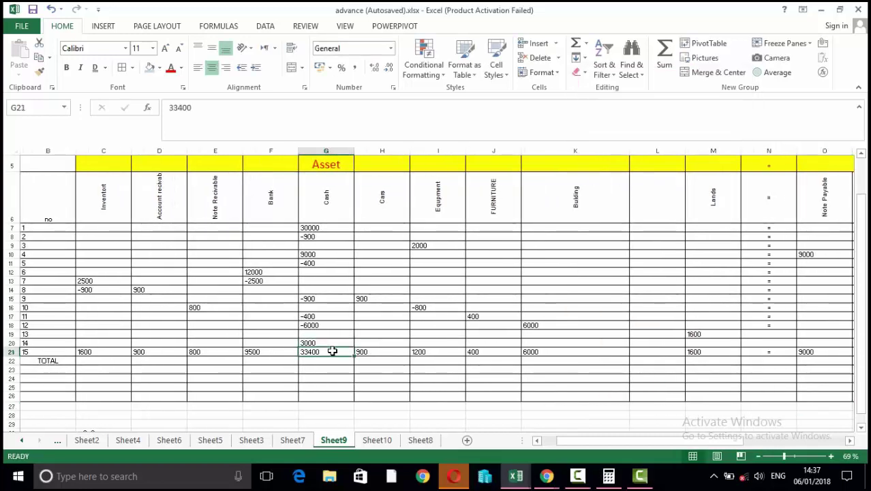
type("24")
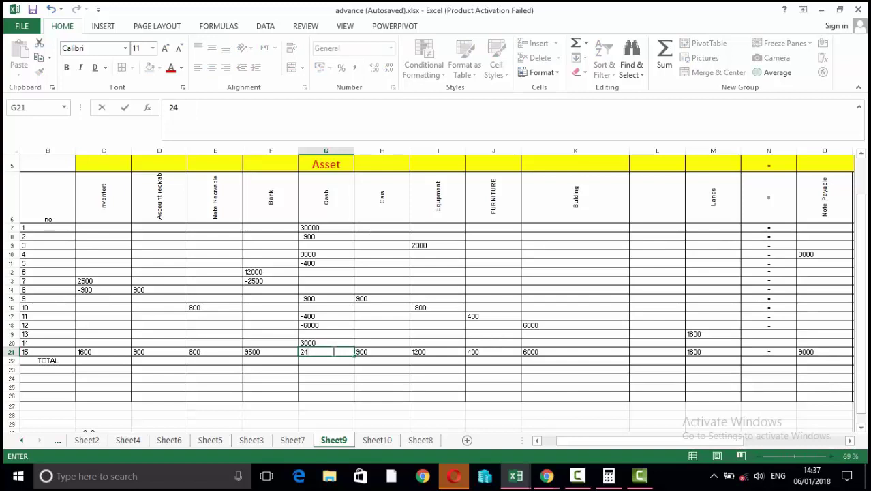
key("Return")
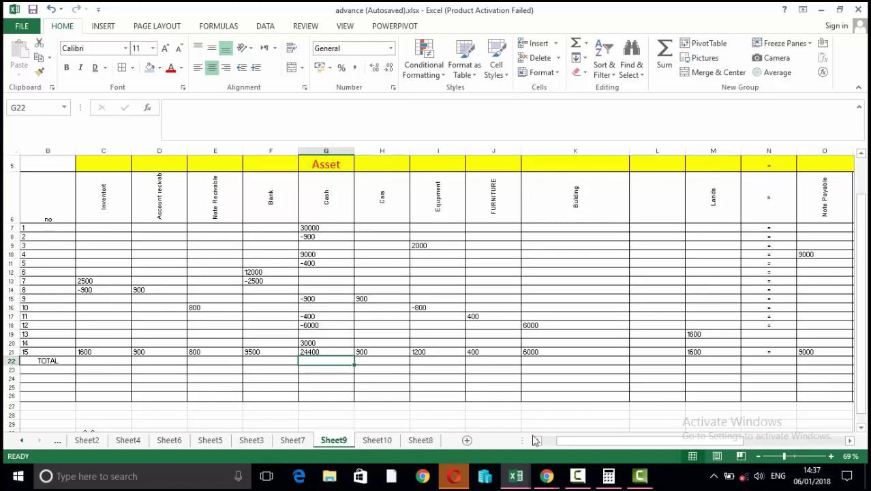
Step: Switch to Calculator, clear it, move it clear of the asset columns, and start the asset sum with 600 + 1200 + 900
left_click_drag(554, 440, 549, 441)
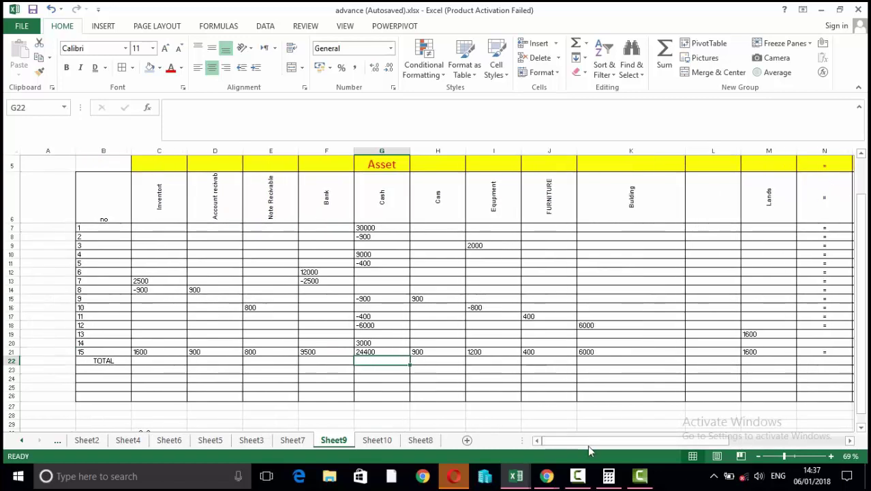
left_click(608, 476)
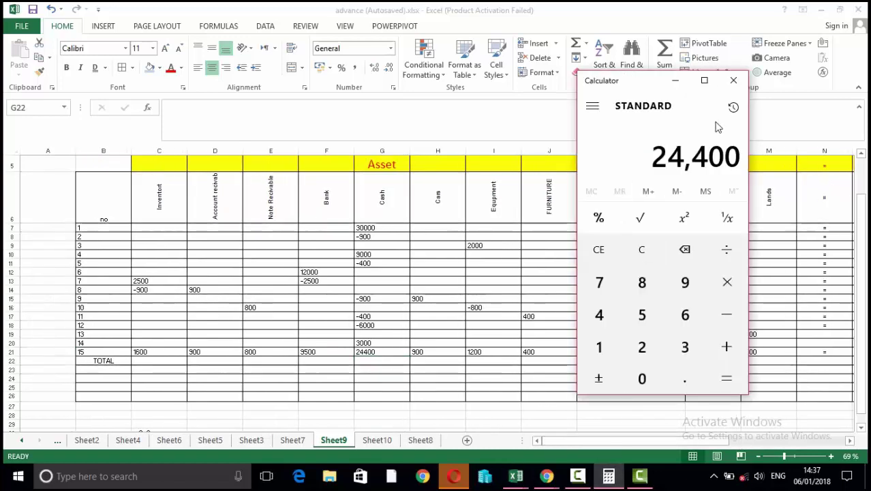
left_click(641, 249)
left_click_drag(644, 94, 795, 121)
left_click(830, 345)
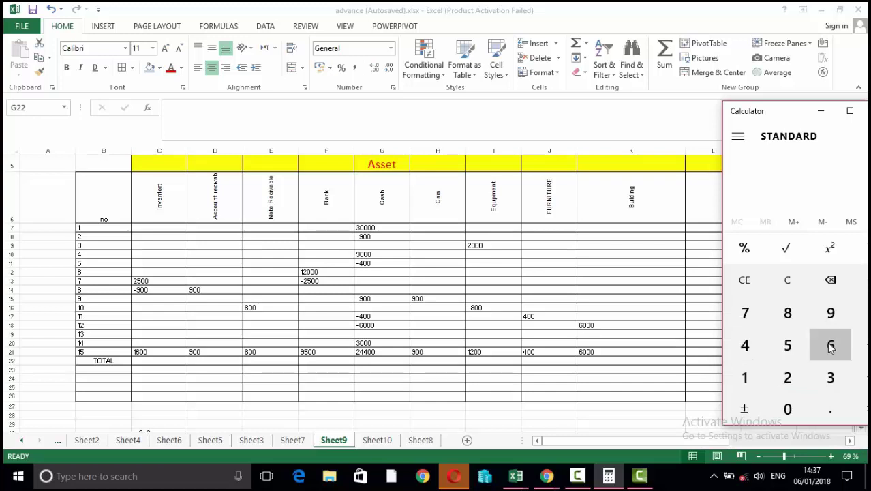
left_click(796, 421)
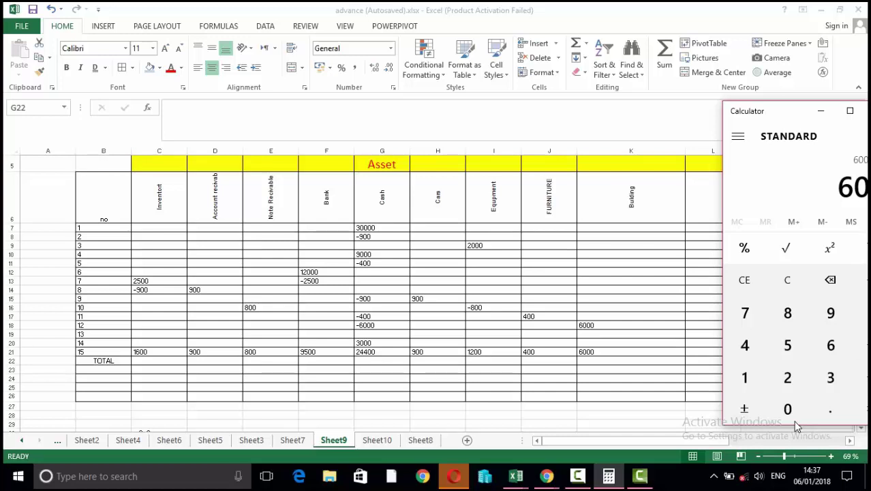
type("+1200")
key("Return")
type("90+")
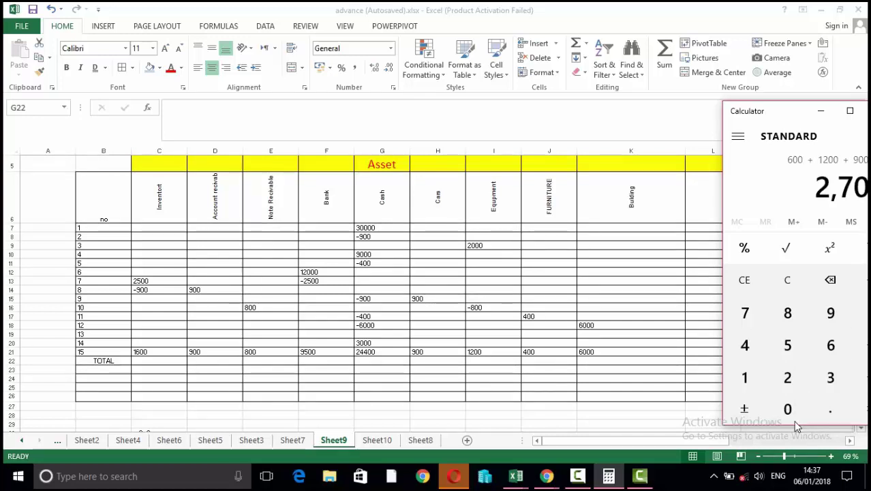
Step: Add 24400, 9500, 800, 900 and 1600 to the asset sum and evaluate it
type("24400+")
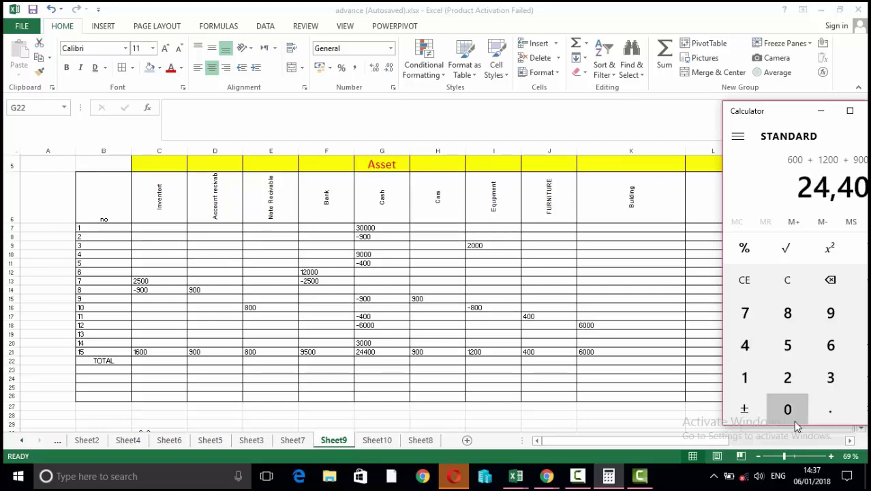
type("9500+800+")
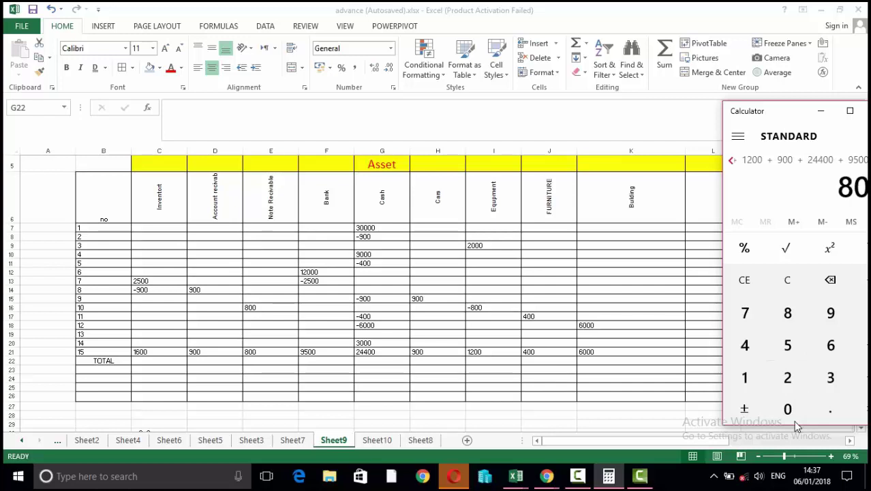
type("900+")
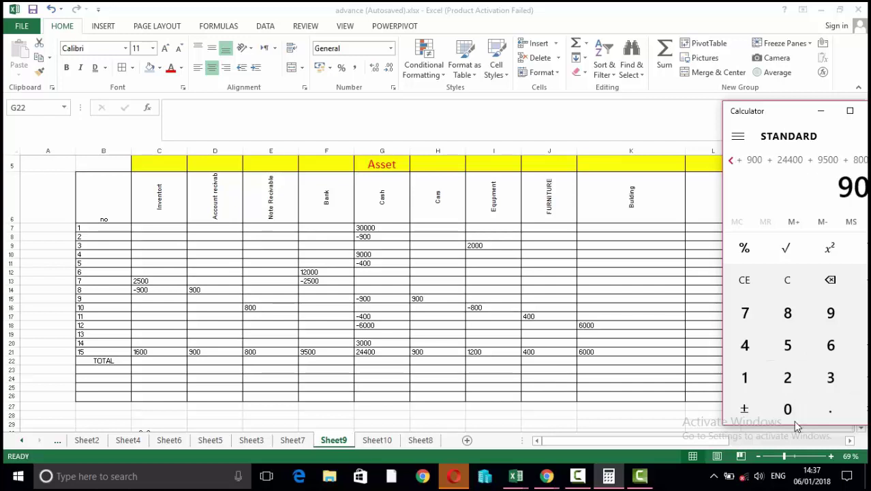
type("1600")
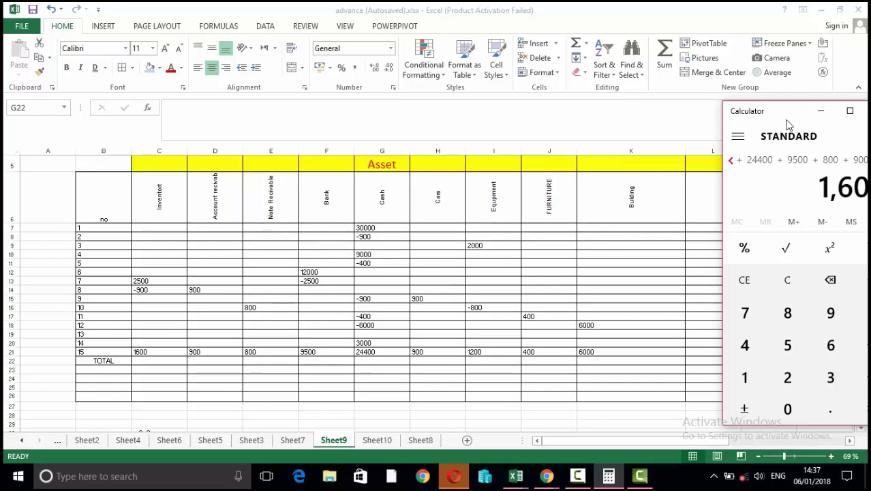
left_click_drag(783, 110, 591, 96)
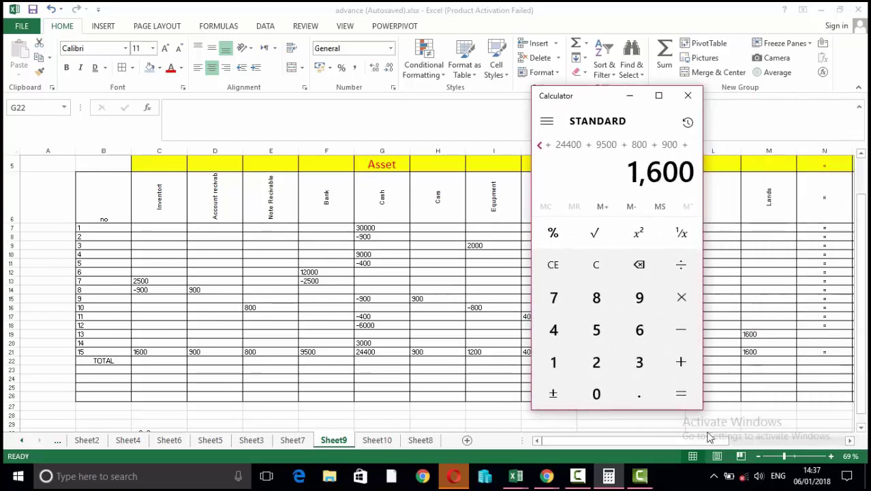
left_click(677, 405)
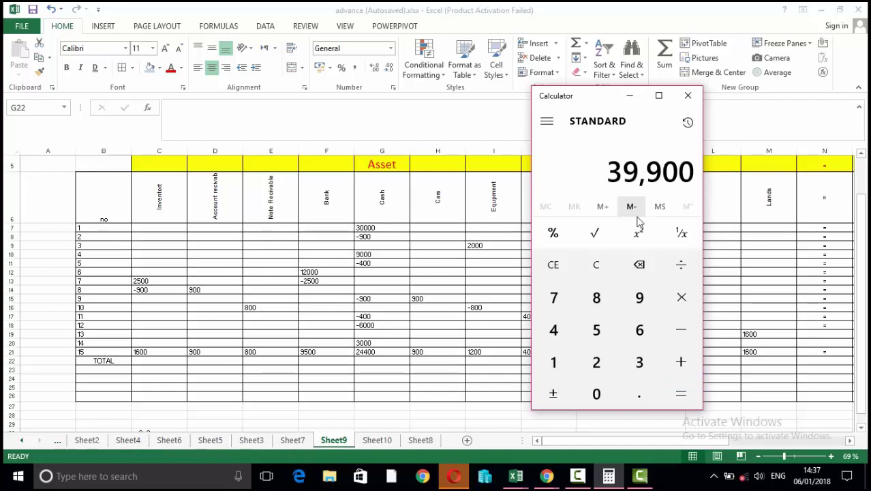
Step: Move Calculator aside, switch to Excel, and enter the asset total 39900 in cell G23 of Sheet9
left_click_drag(611, 98, 302, 38)
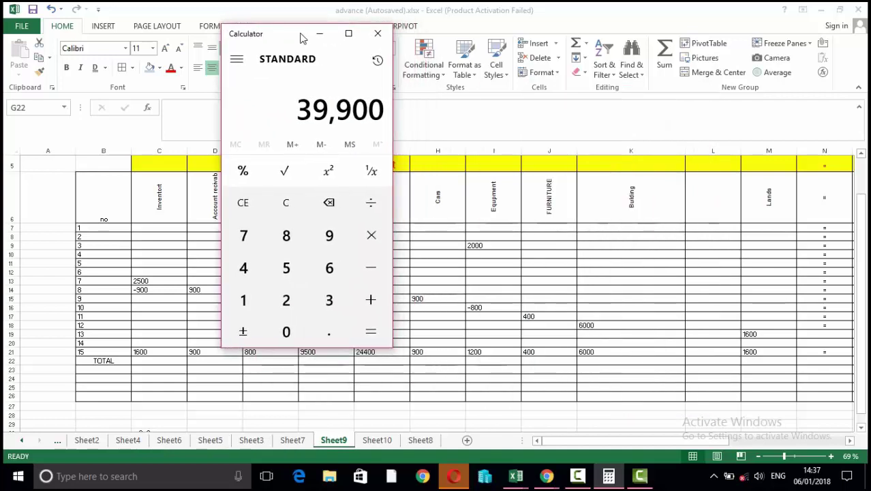
left_click_drag(680, 438, 704, 443)
left_click(381, 370)
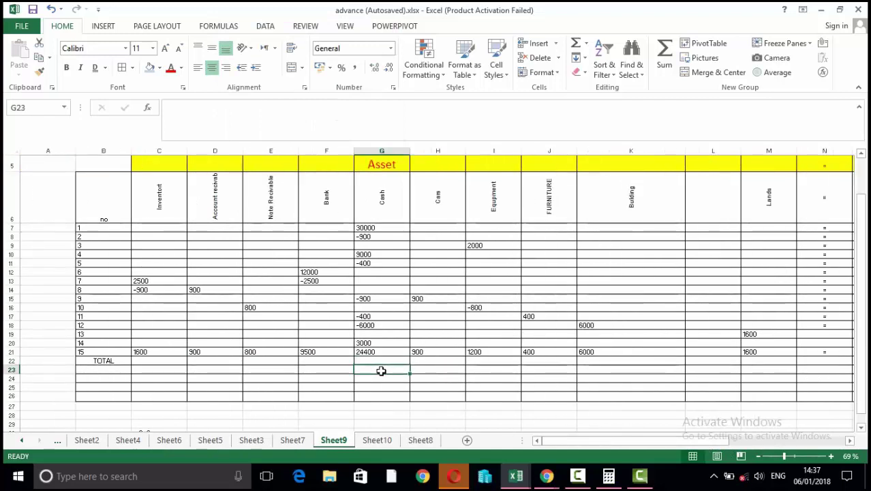
type("39900")
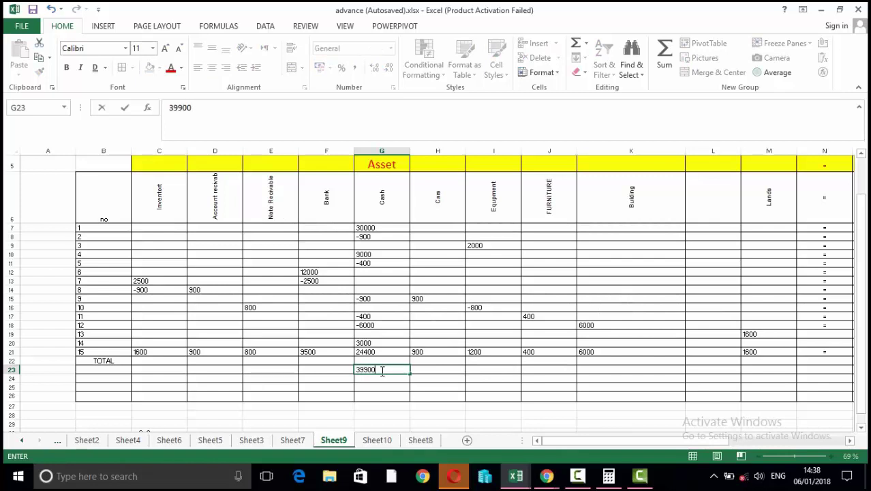
Step: Switch to Calculator, clear it, and start the liabilities and owner equity sum with the Note Payable total of 9000
left_click_drag(718, 442, 804, 440)
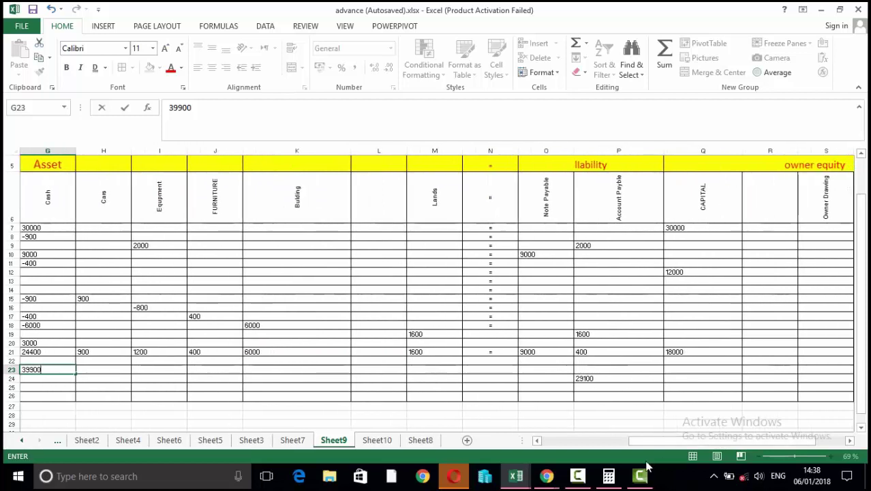
left_click(609, 476)
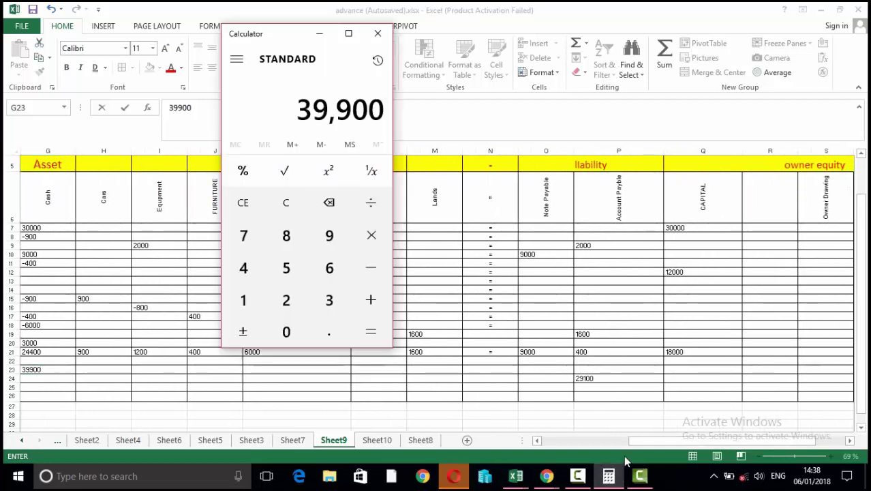
left_click(249, 199)
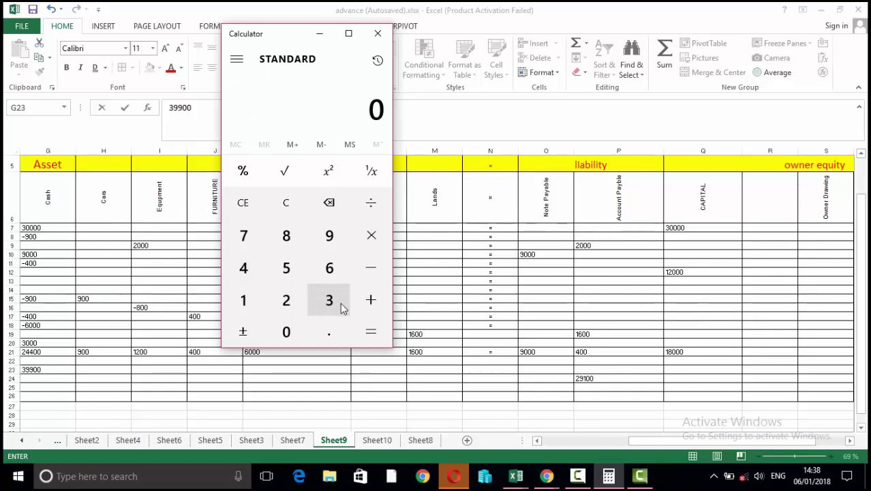
key("9")
key("0")
key("0")
key("0")
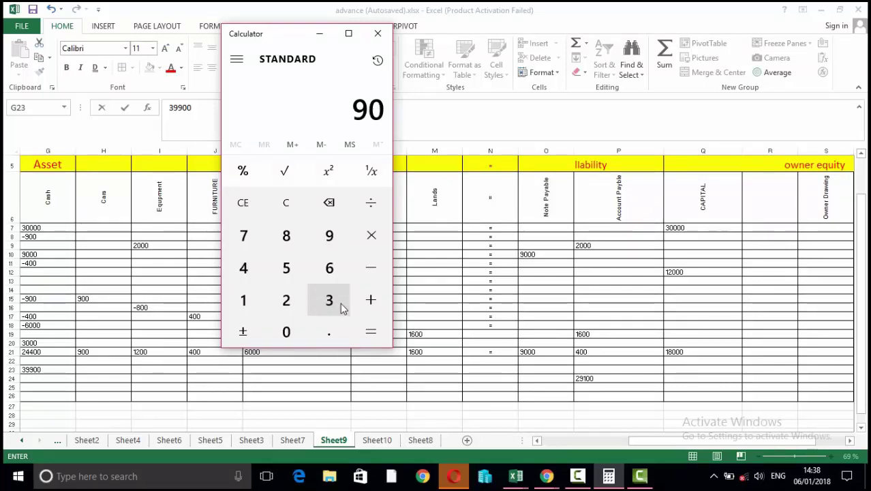
key("plus")
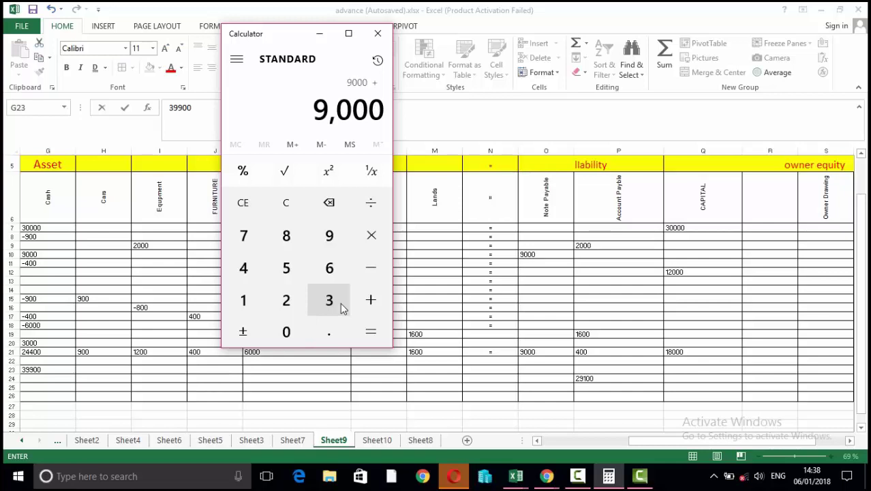
Step: Add the Account Payable total of 400 and the Capital total of 18000 to the sum
key("4")
key("0")
key("0")
key("plus")
key("1")
key("8")
key("0")
key("0")
key("0")
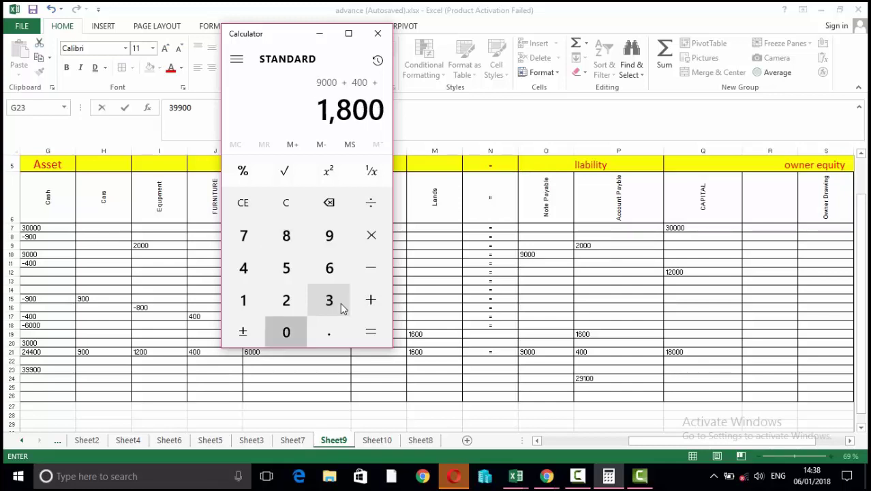
left_click(728, 445)
scroll(784, 437, "right", 2)
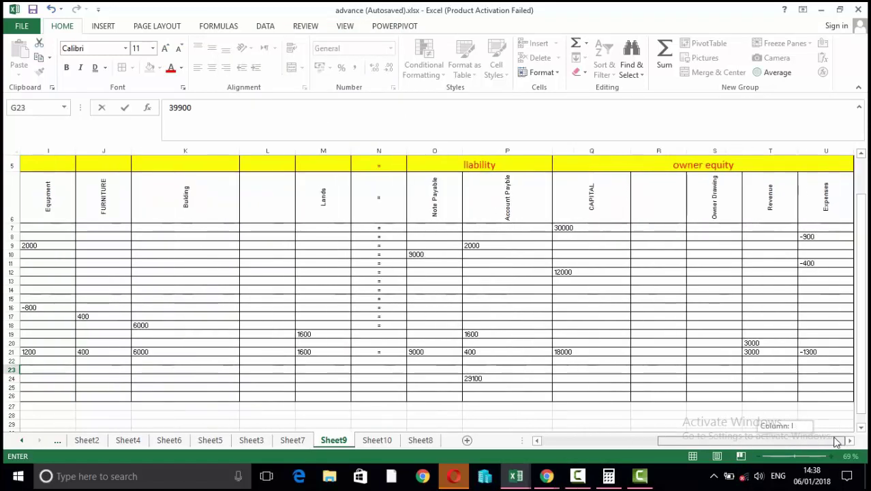
type("+3000")
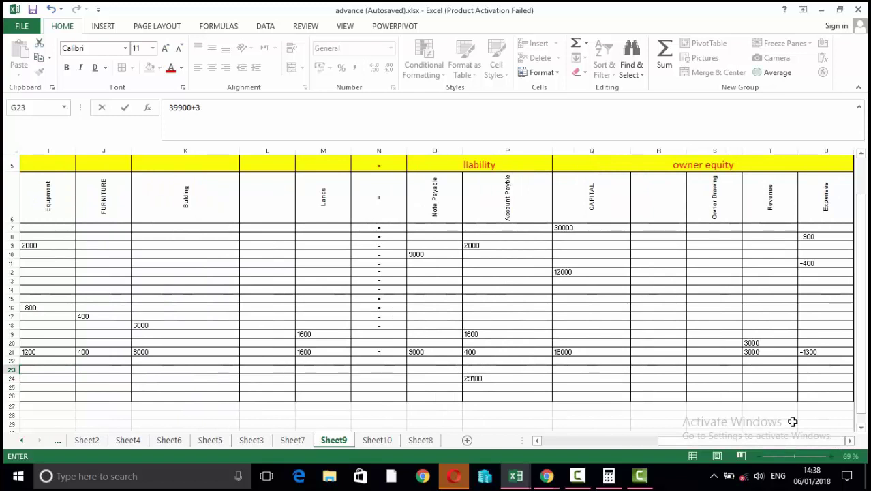
Step: Switch back to Calculator and add the Revenue total of 3000 to the liabilities and equity sum
left_click(607, 477)
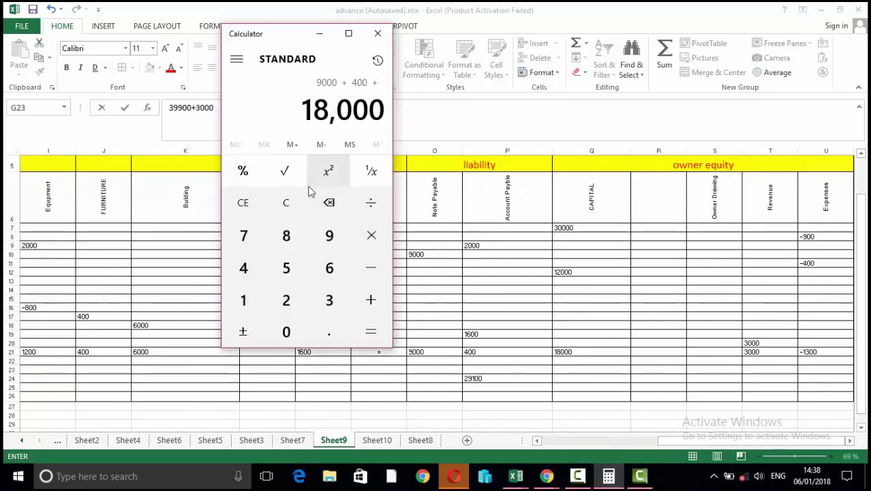
key("plus")
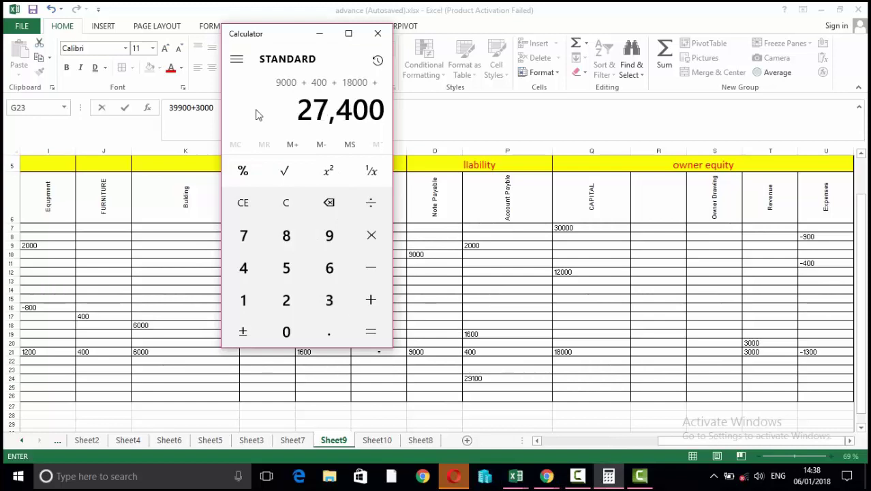
type("300")
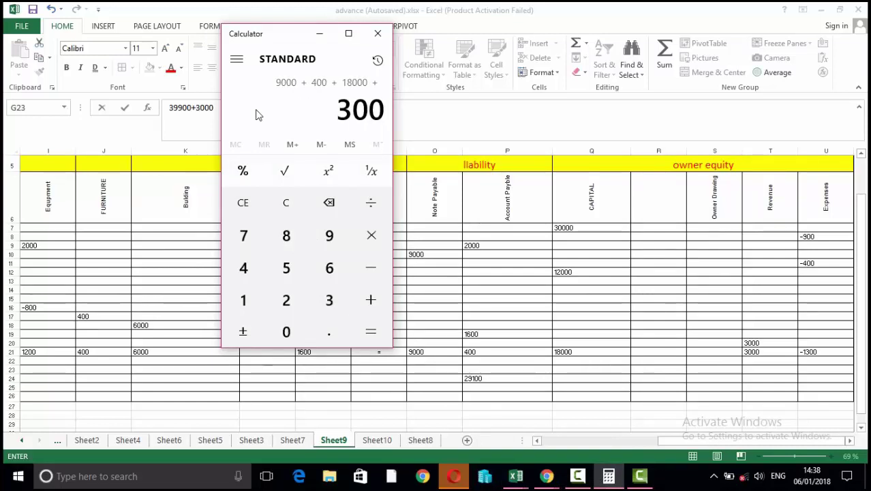
type(",000")
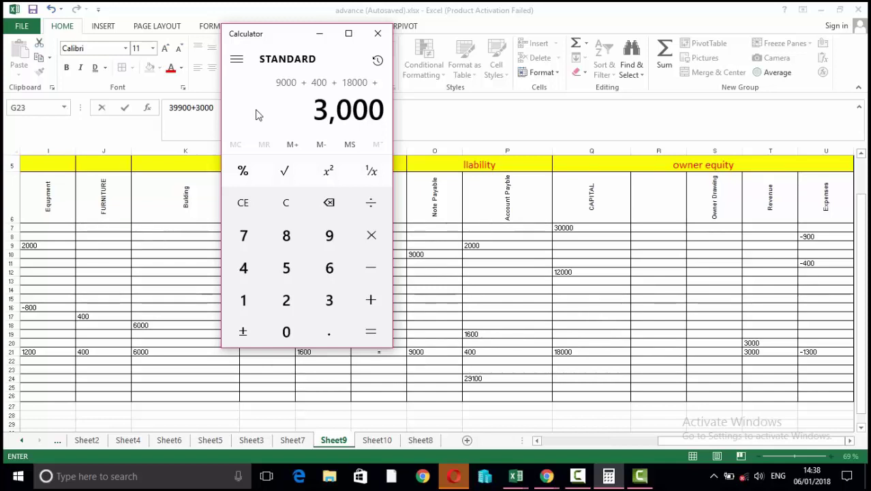
type("1")
type("1,300")
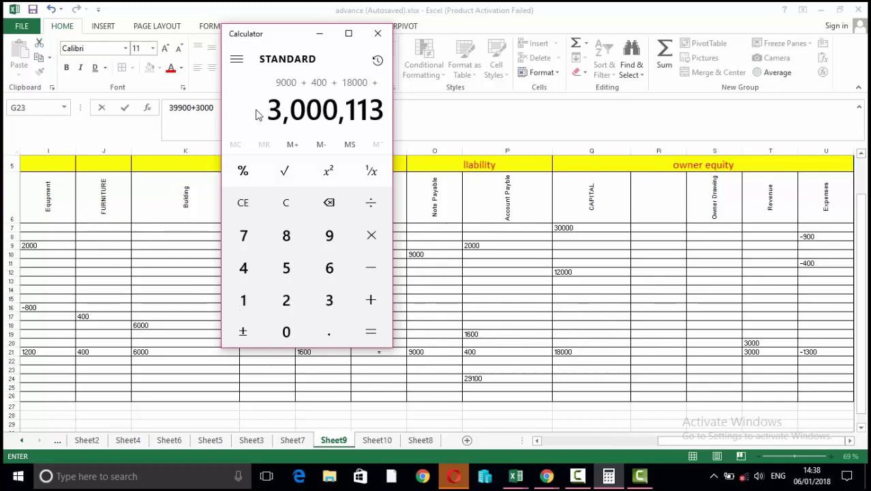
key("BackSpace")
key("BackSpace")
key("BackSpace")
key("BackSpace")
key("BackSpace")
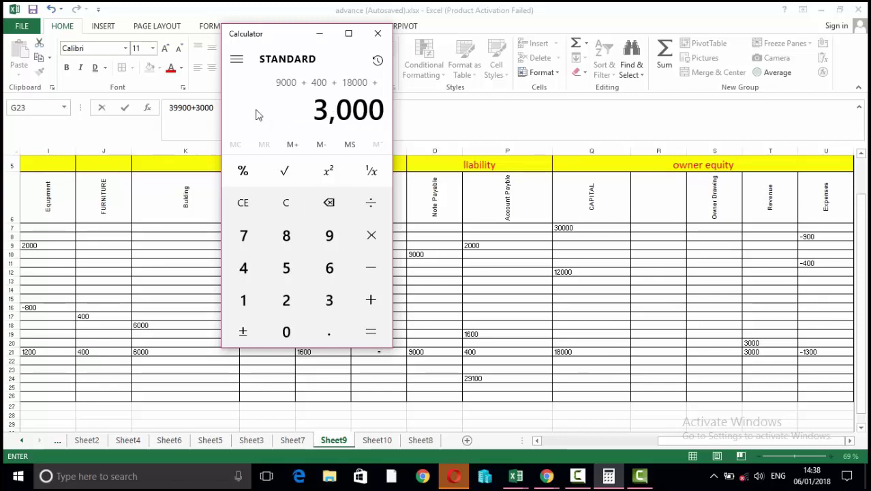
Step: Subtract the Expenses total of 1300 and evaluate the liabilities and owner equity sum
key("minus")
type("1300")
key("Return")
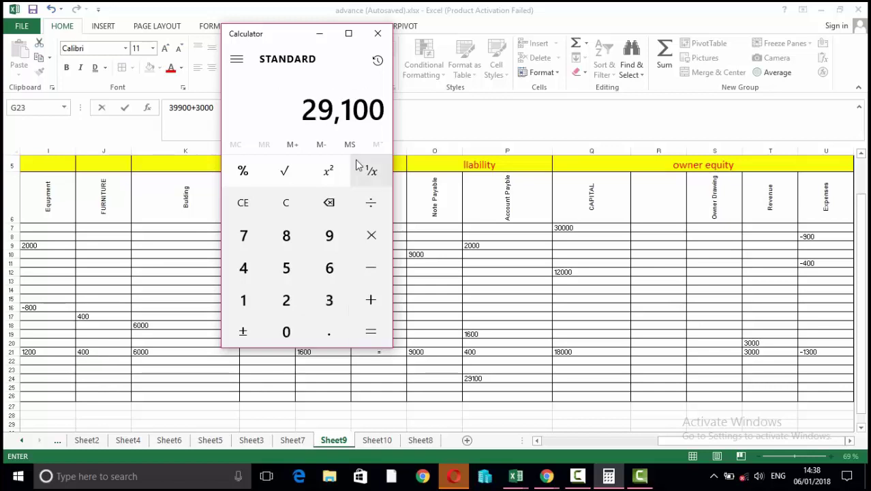
Step: Switch to Excel, review both sides of the equation, and clear the asset total from cell G23
left_click(629, 413)
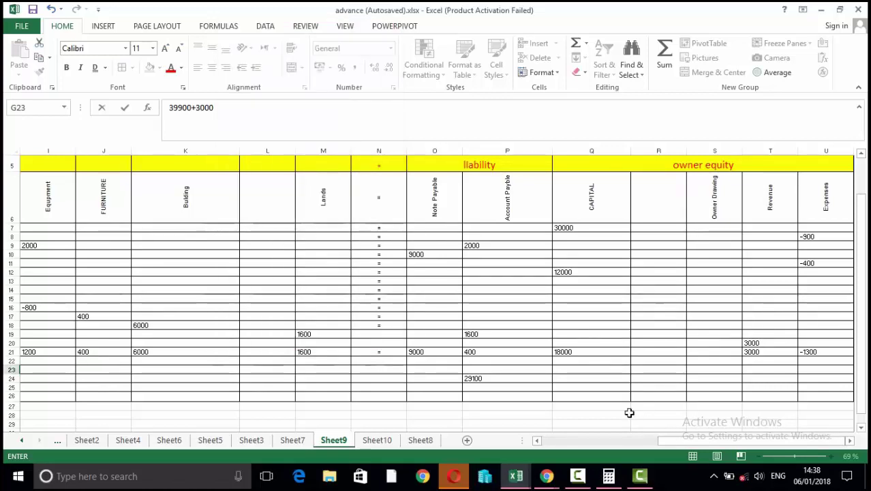
left_click(482, 377)
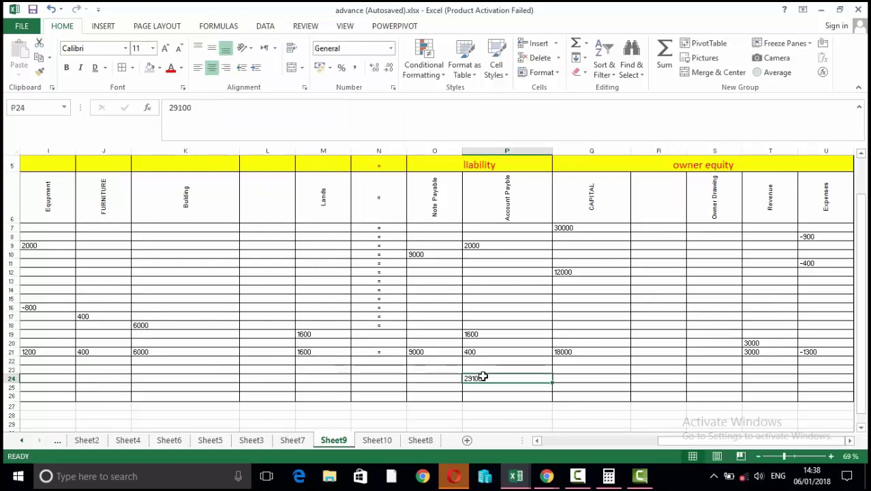
left_click_drag(863, 385, 863, 371)
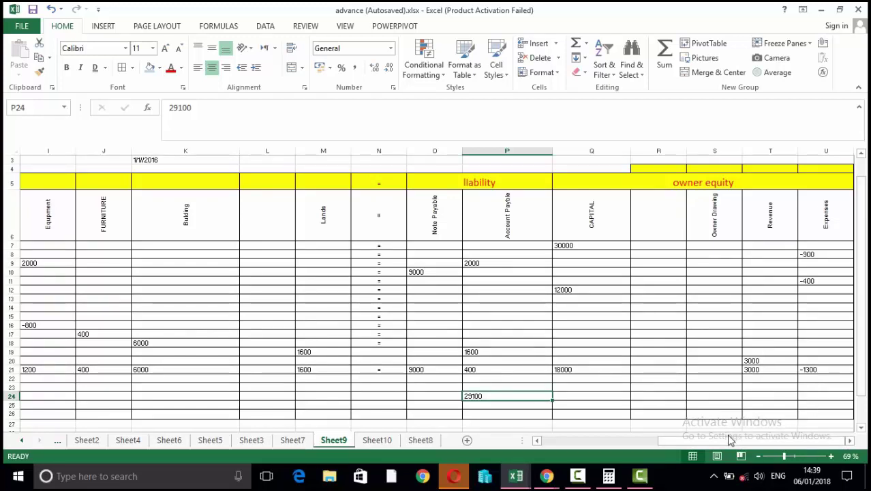
left_click_drag(678, 439, 646, 440)
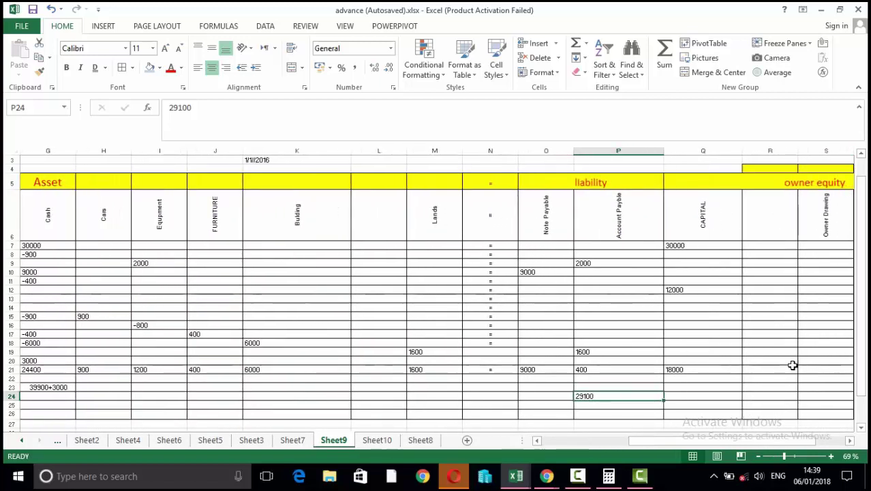
left_click_drag(862, 328, 866, 361)
left_click_drag(729, 441, 640, 440)
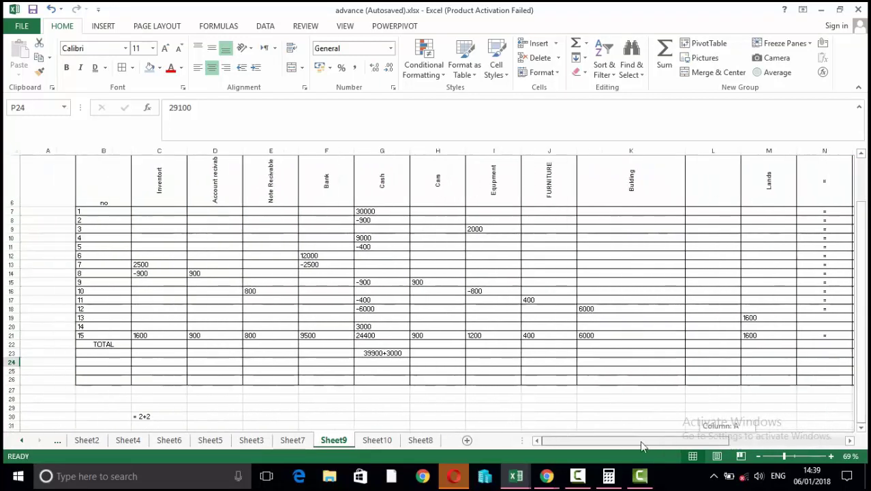
left_click(388, 353)
key("BackSpace")
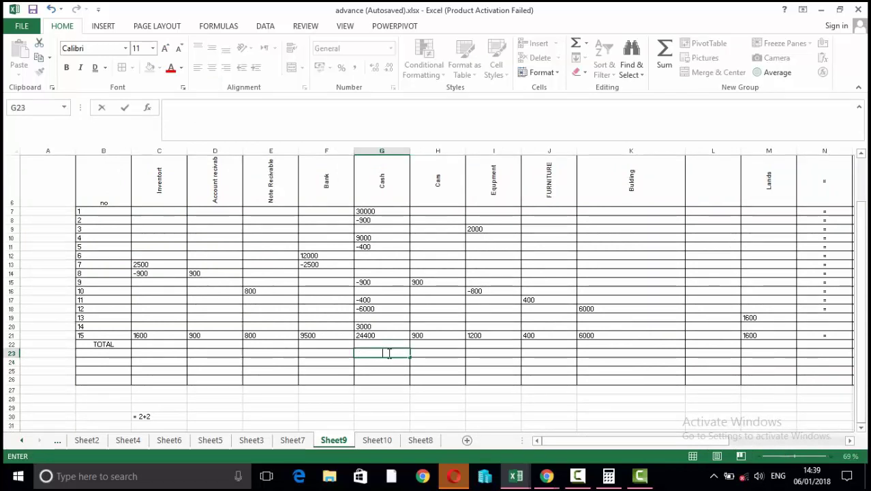
left_click(429, 346)
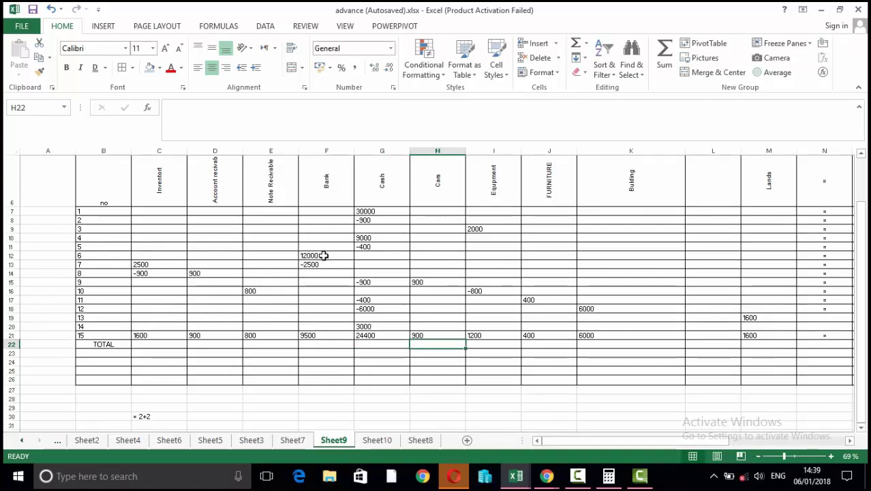
Step: Switch to Calculator, clear it, move it off the Bank and Cash columns, and recalculate the Bank total as 12000 - 2500
left_click(610, 480)
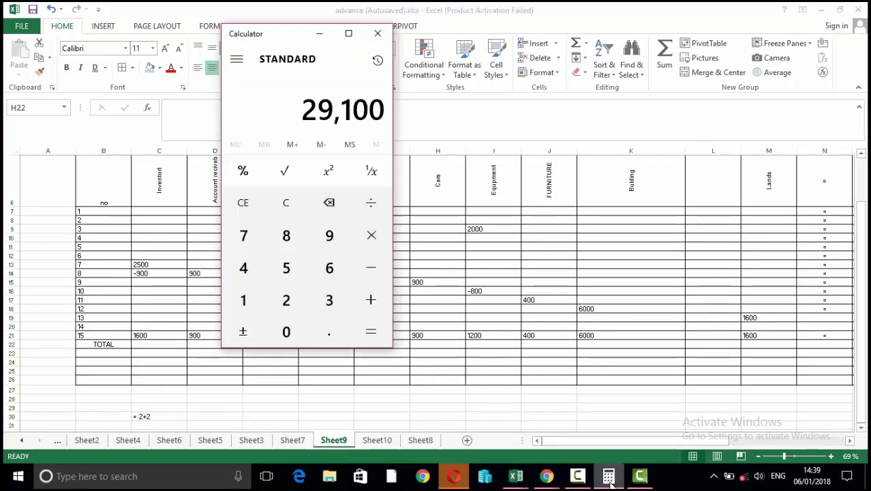
left_click(243, 203)
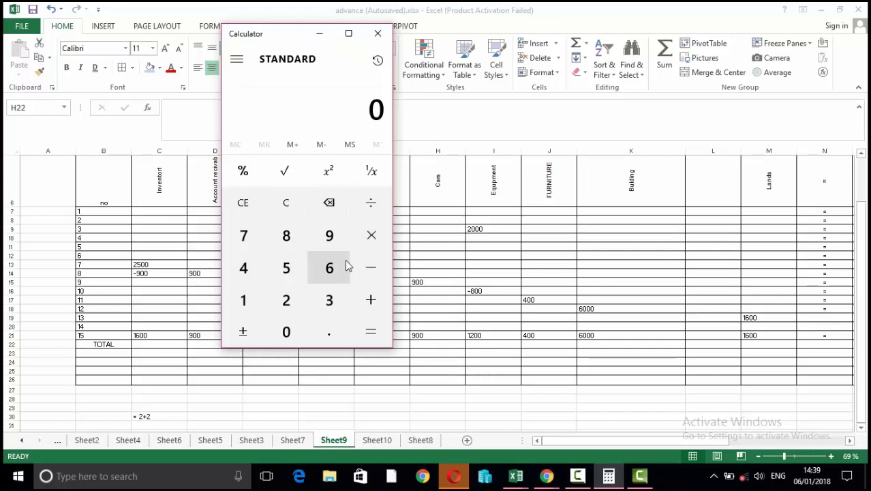
type("120000")
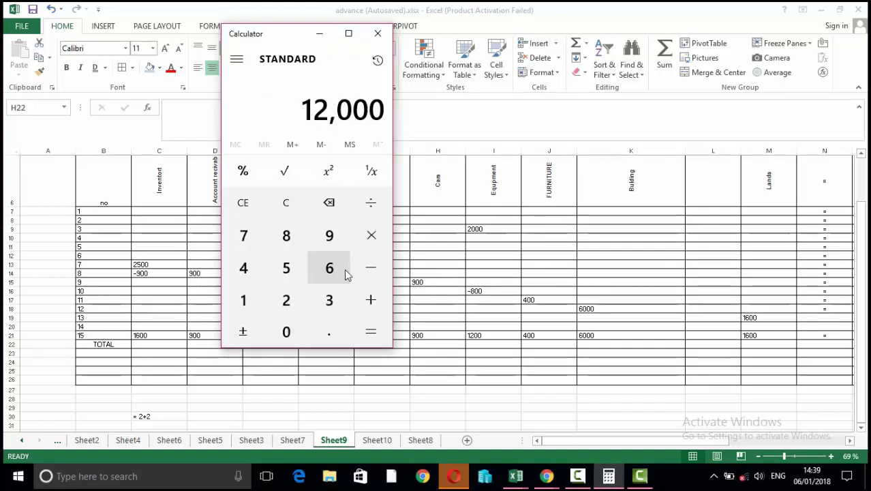
key("minus")
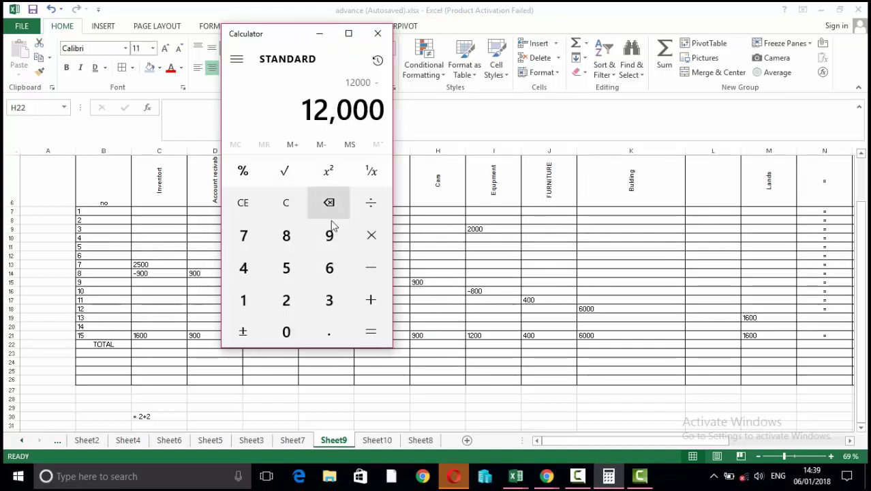
left_click_drag(278, 42, 629, 111)
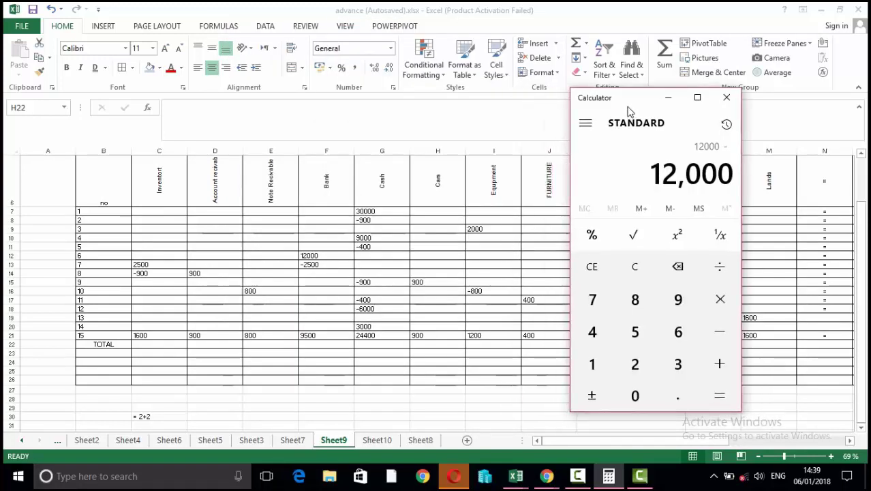
type("2500")
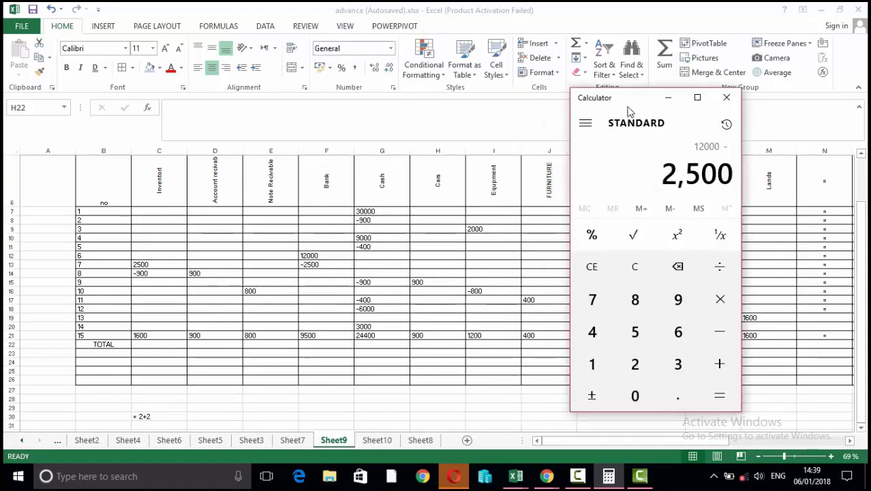
left_click(718, 395)
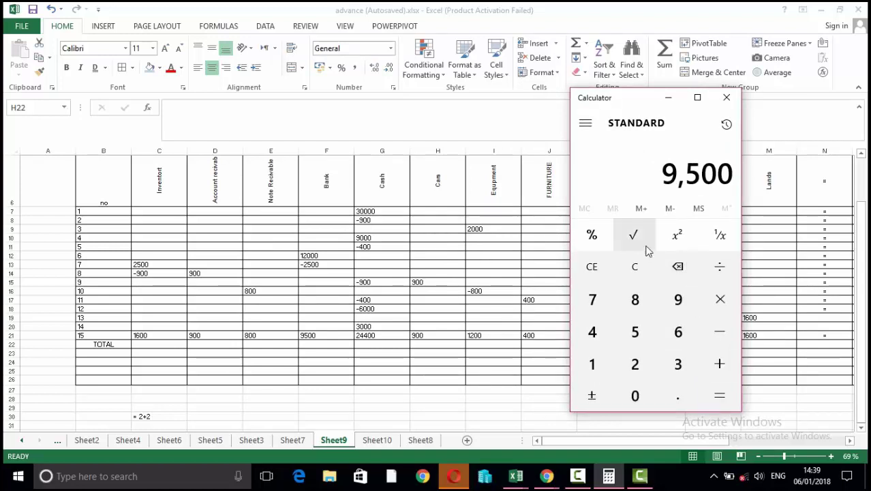
Step: Clear the calculation and start recomputing the Cash column total as 30000 - 900 + 9000 - 400 - 900
left_click(634, 266)
type("30000 - ")
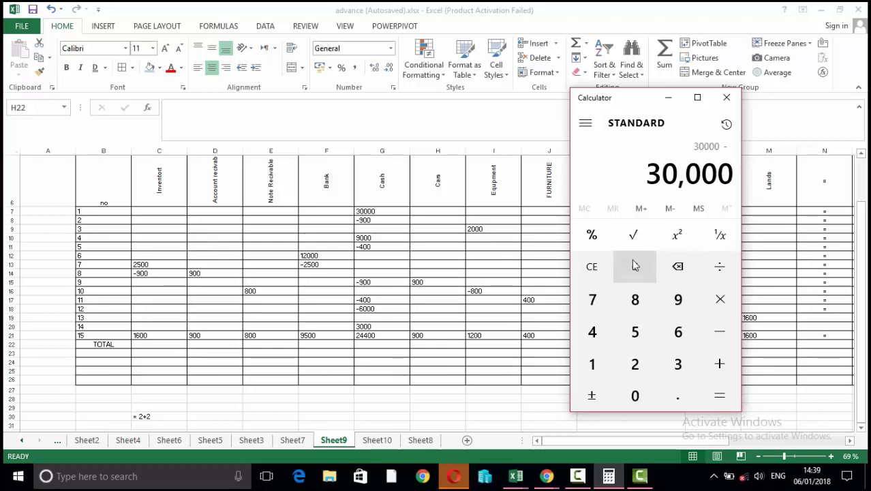
type("900 +")
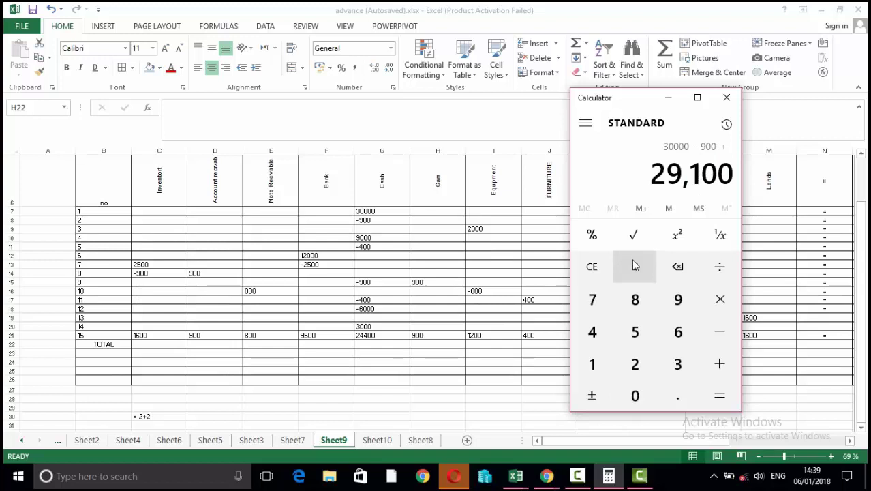
type(" 9000 -")
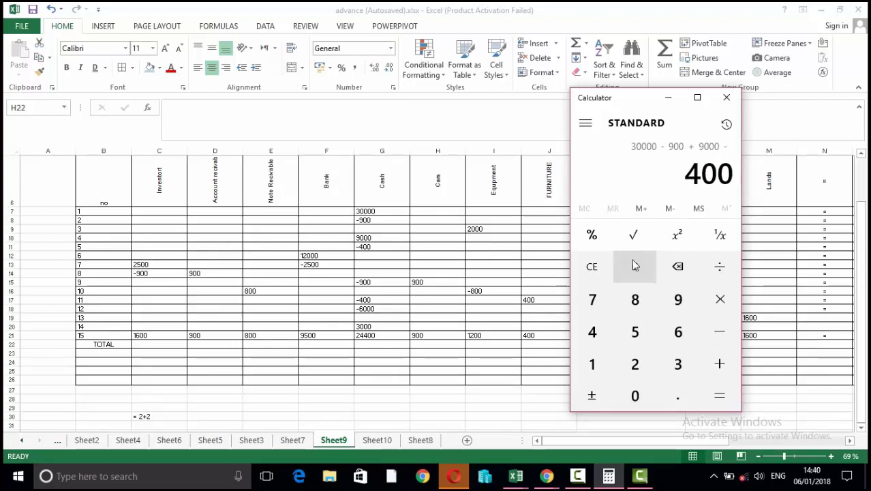
type(" 400 +")
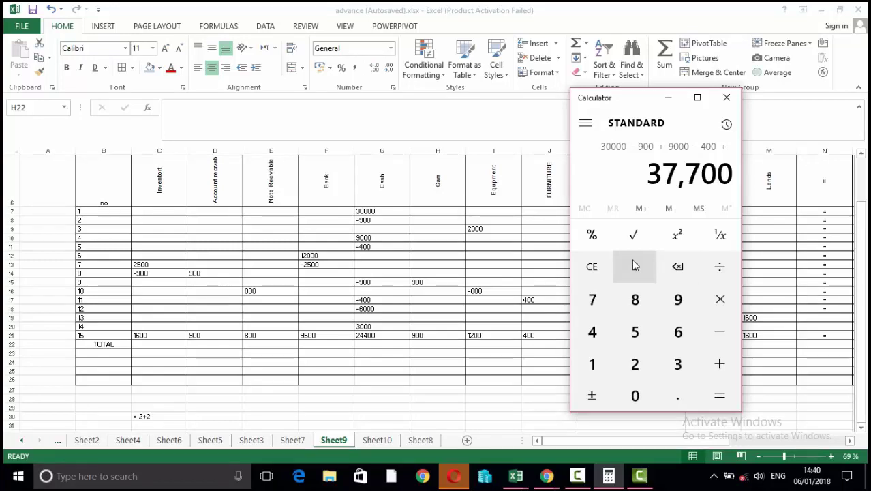
key("minus")
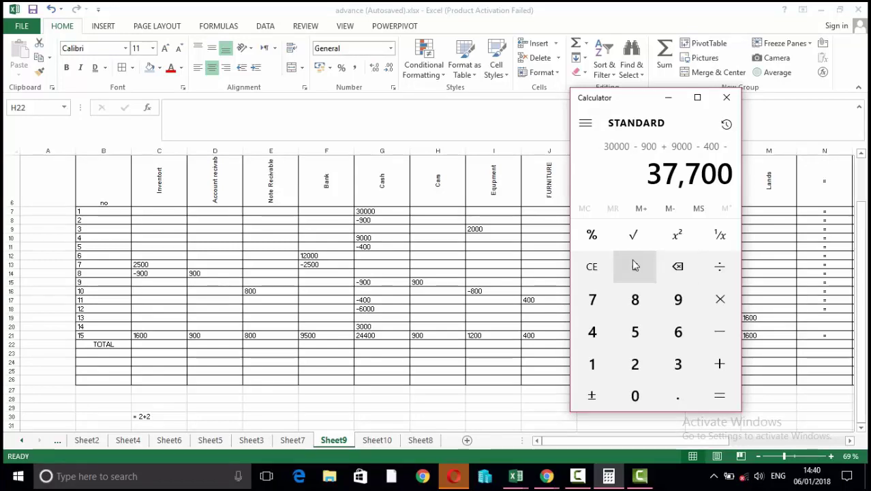
type("900")
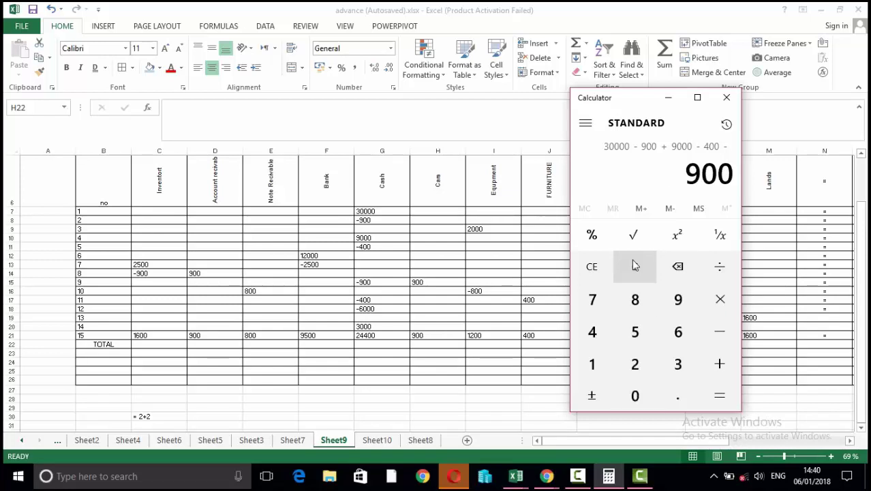
Step: Subtract 400 and 6000 from the Cash calculation, add 3000, and evaluate it
key("minus")
type("400")
key("minus")
type("6000")
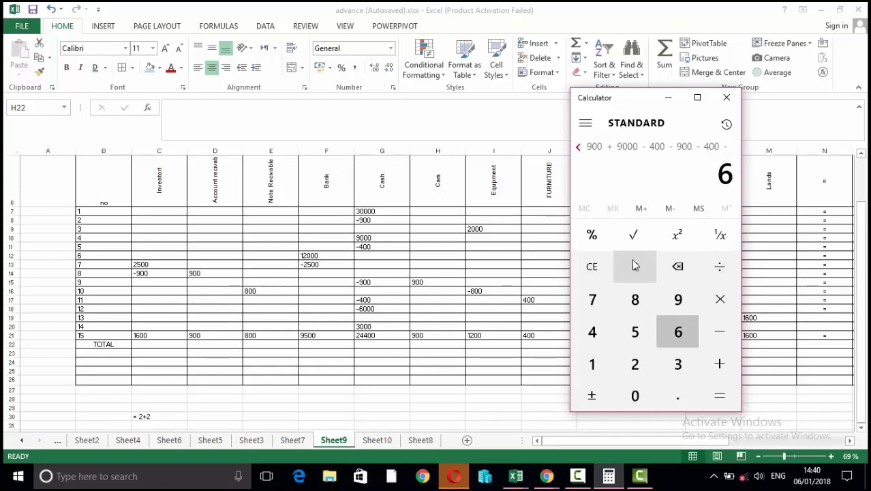
key("plus")
type("3,000")
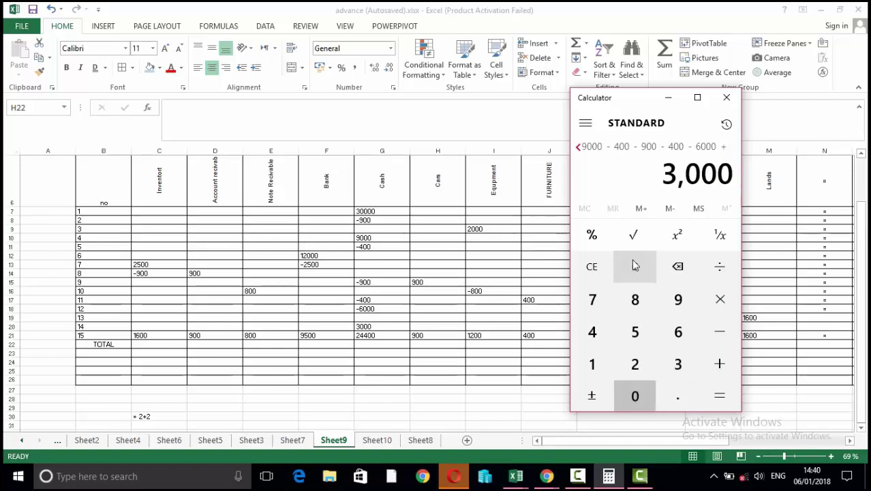
key("Return")
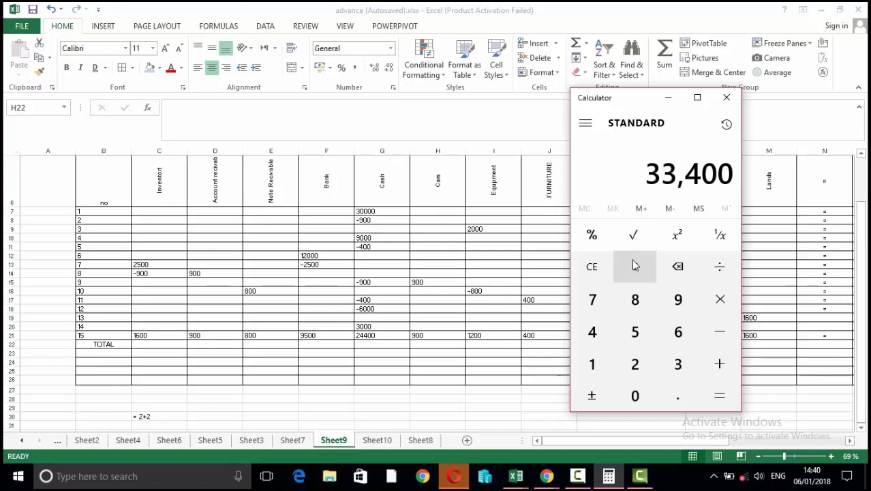
Step: Switch to Excel and set the Cash total in cell G21 to 33400
key("alt+Tab")
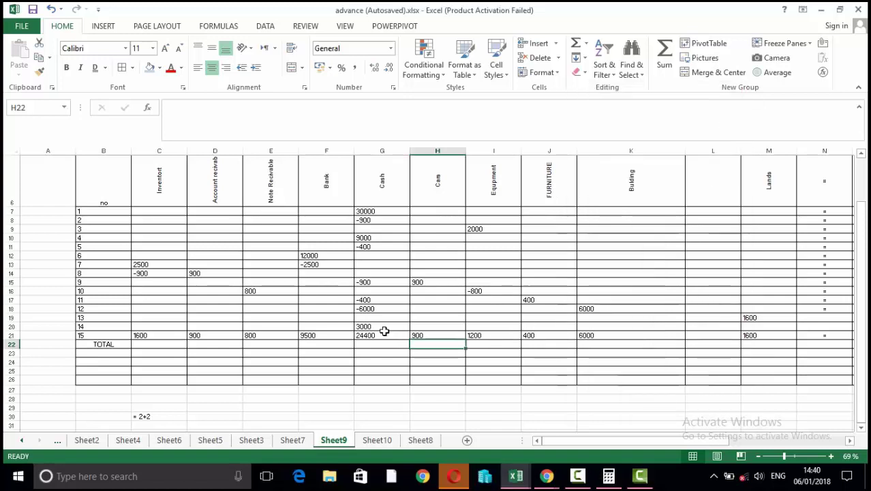
left_click(383, 333)
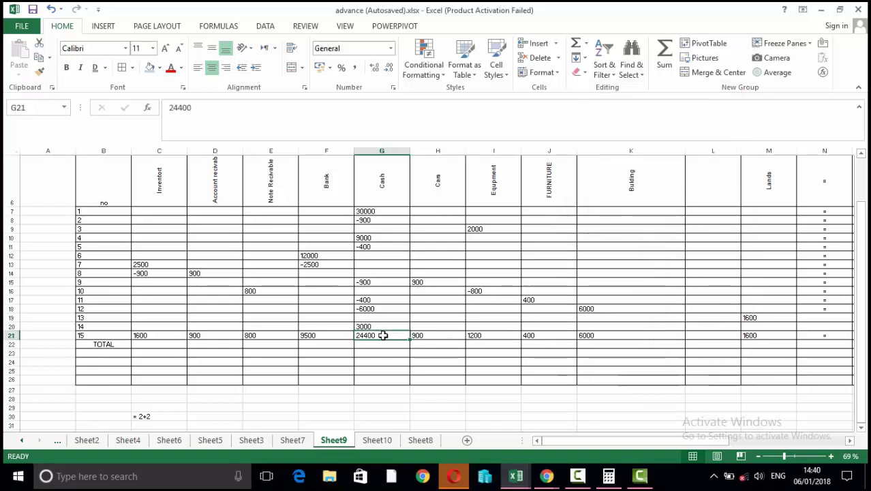
type("3340")
key("Return")
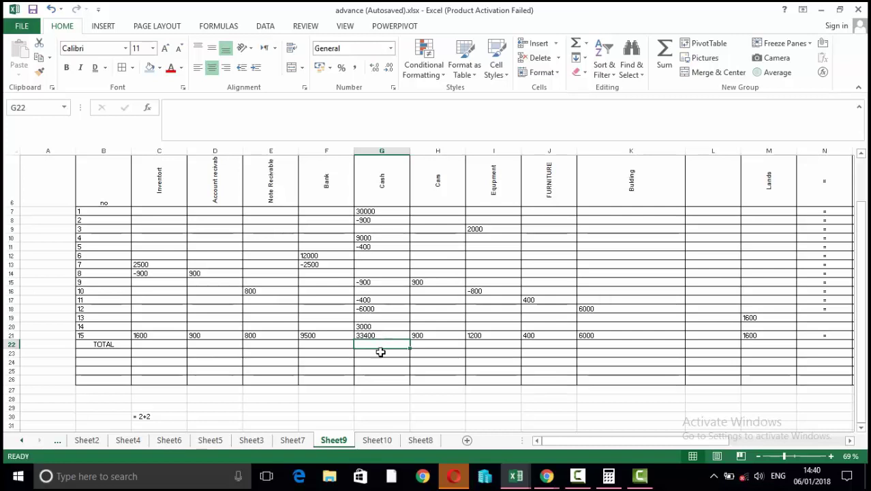
Step: Switch to Calculator, clear it, move it off the Bank to Lands columns, and start the asset sum with 1600 + 900 + 9500
left_click(609, 476)
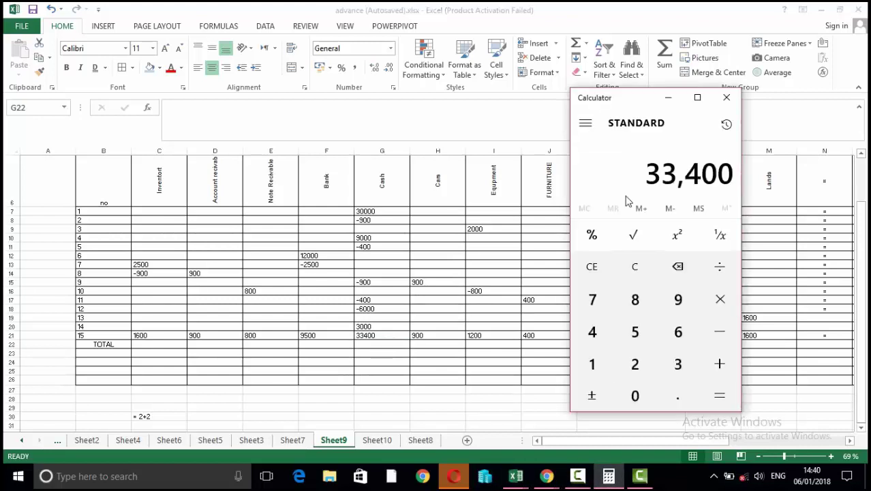
left_click(634, 267)
left_click_drag(646, 107, 116, 45)
type("1600")
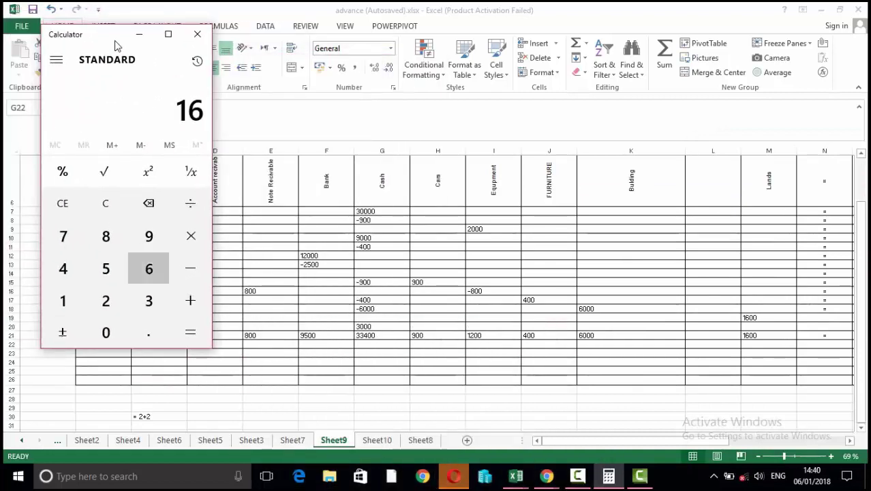
key("plus")
key("plus")
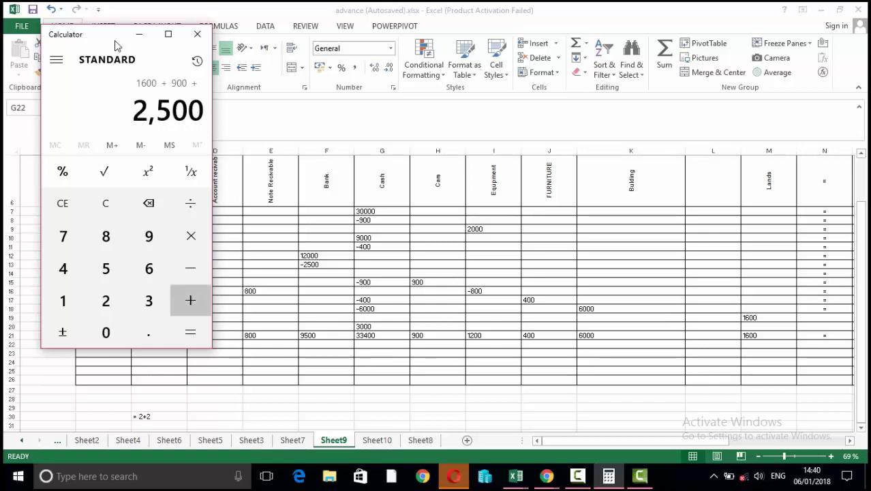
type("9500")
key("plus")
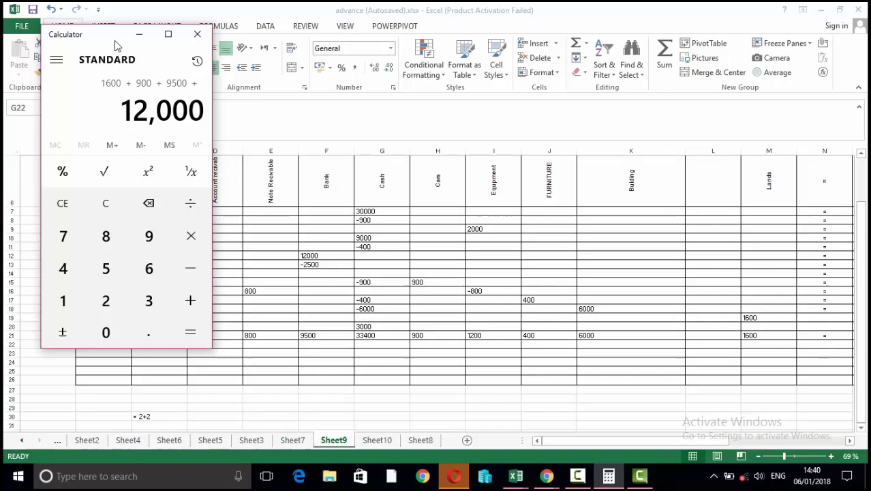
Step: Add the Cash, Cars, Equipment and Furniture totals of 33400, 900, 1200 and 400 to the asset sum
type("33")
type("400")
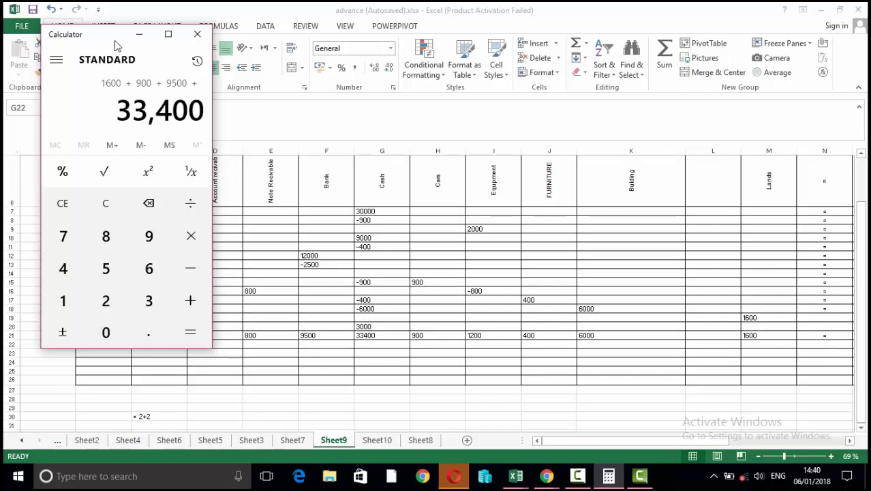
key("plus")
type("900")
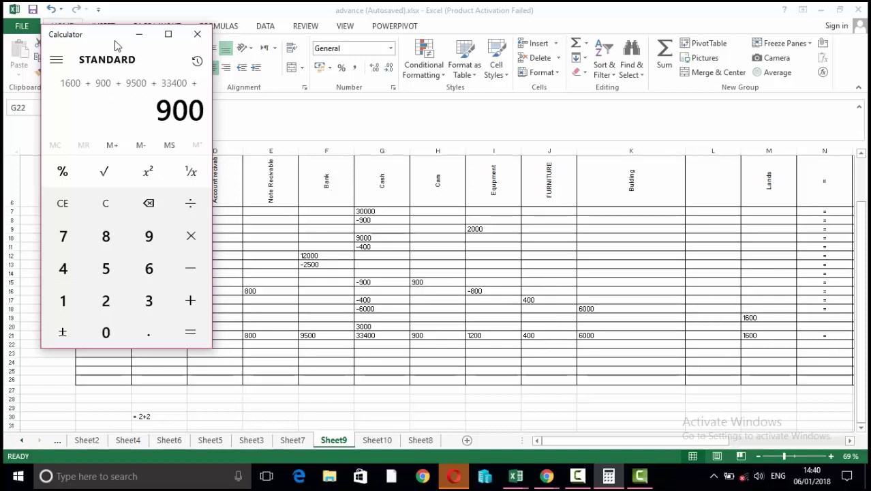
key("plus")
type("1200")
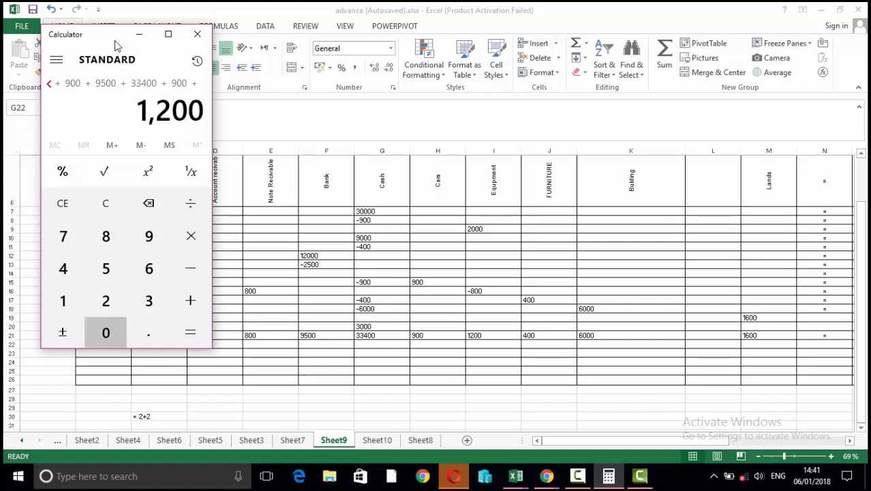
key("plus")
type("400")
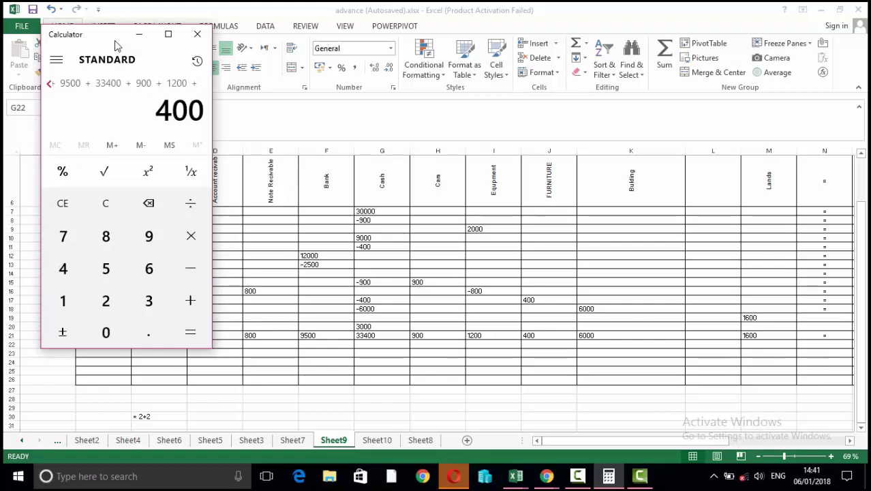
Step: Add the Building total of 6000 and the Lands total of 1600, and evaluate the asset sum
key("plus")
type("6000")
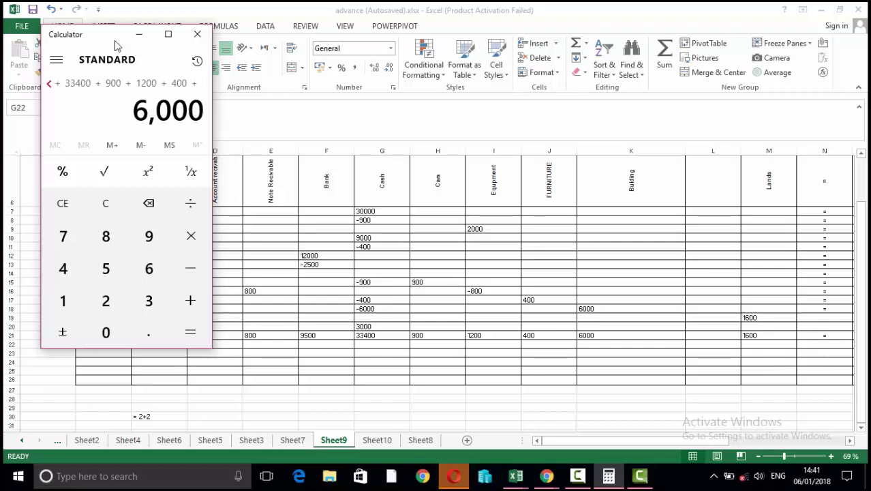
key("plus")
type("1600")
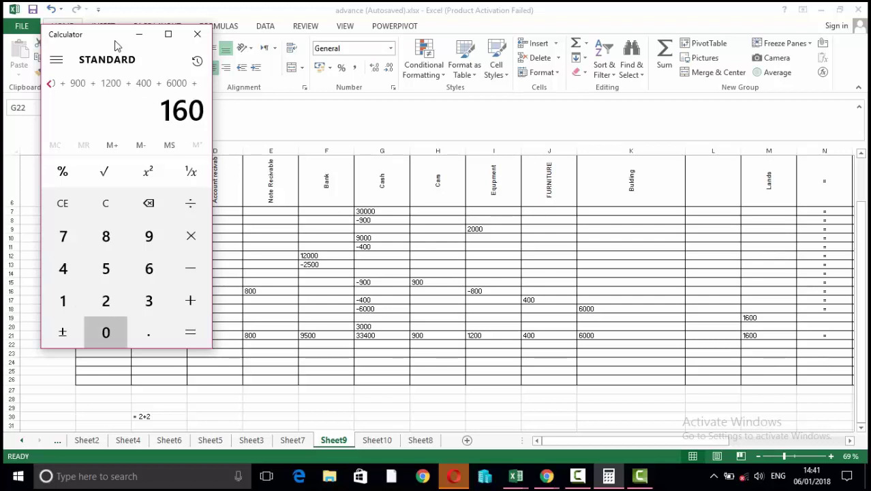
left_click(191, 334)
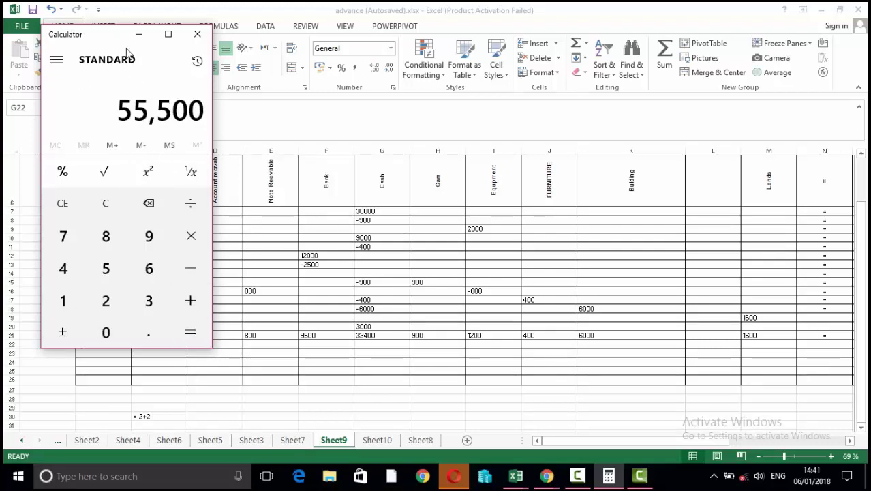
Step: Clear Calculator, move it off the table, and compare the transaction entries on the asset and liability sides in Excel
left_click(118, 207)
left_click_drag(127, 35, 302, 468)
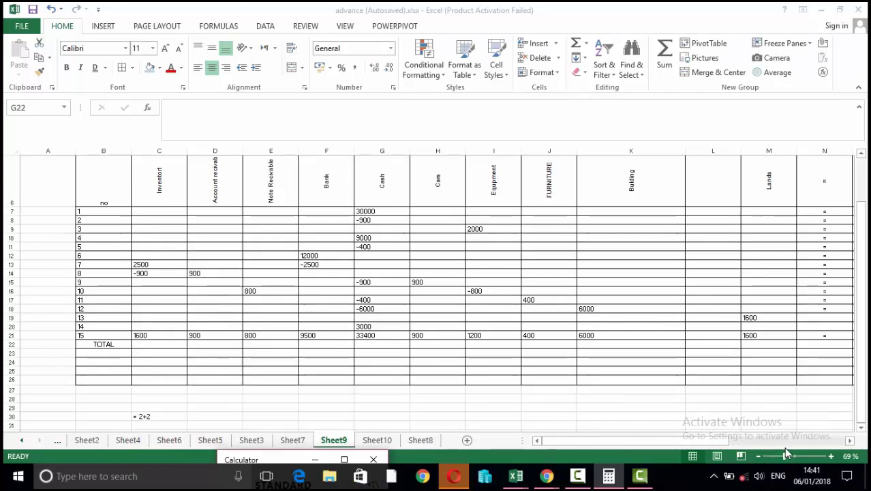
left_click_drag(786, 458, 781, 460)
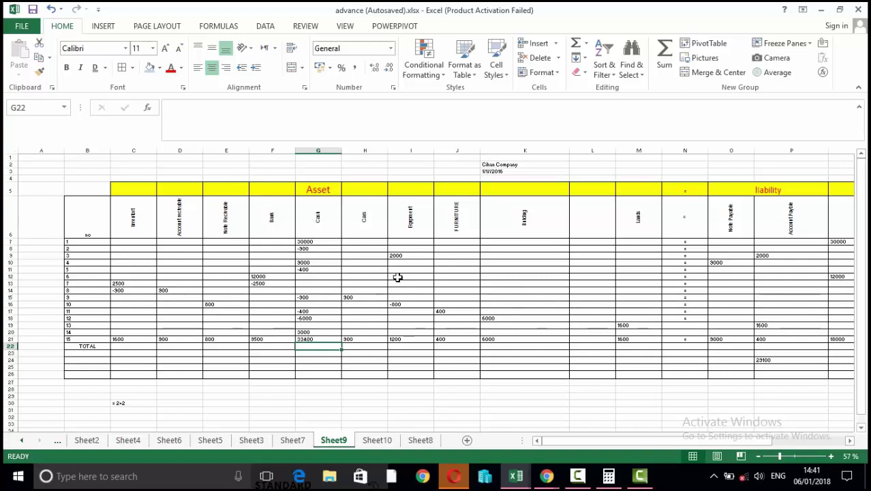
left_click(788, 457)
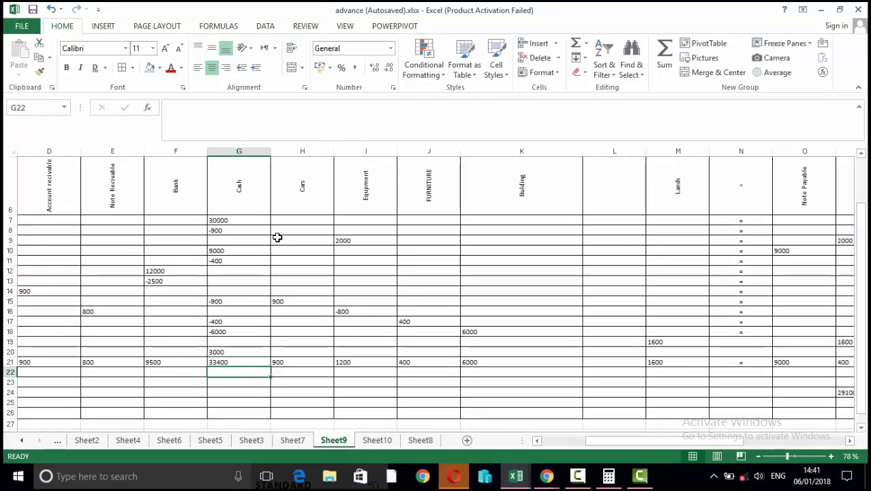
left_click(247, 234)
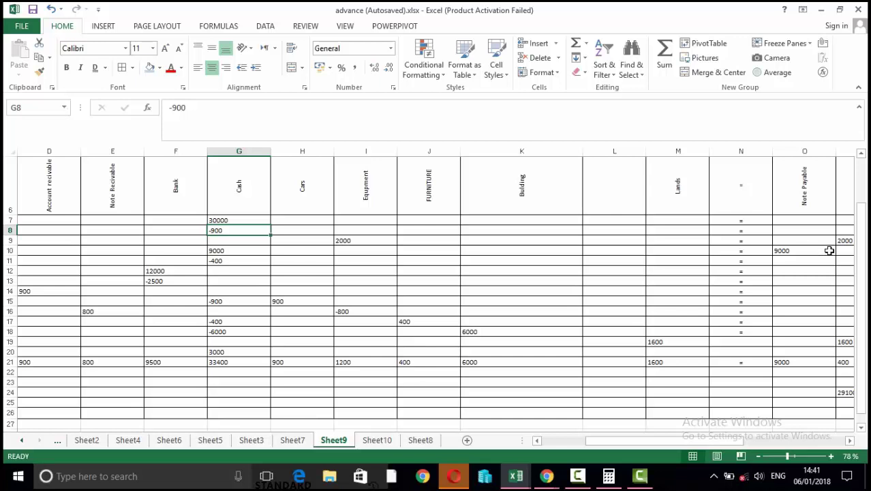
left_click_drag(727, 444, 832, 421)
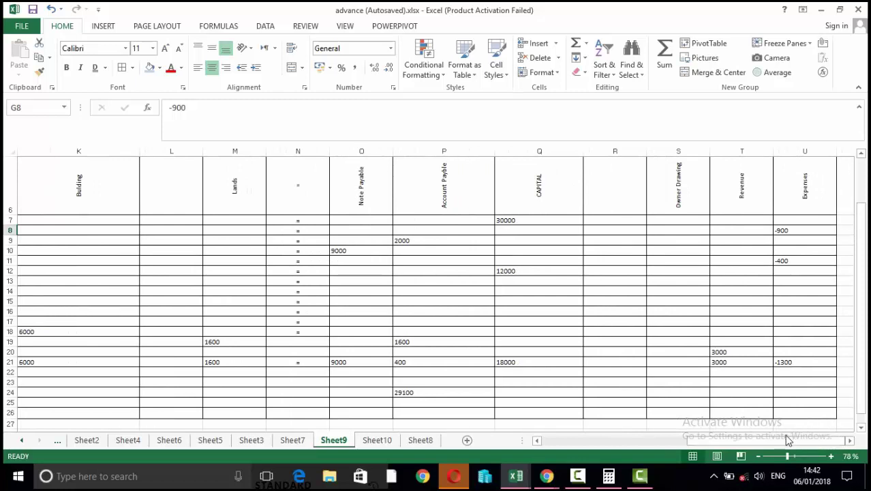
left_click_drag(783, 442, 659, 443)
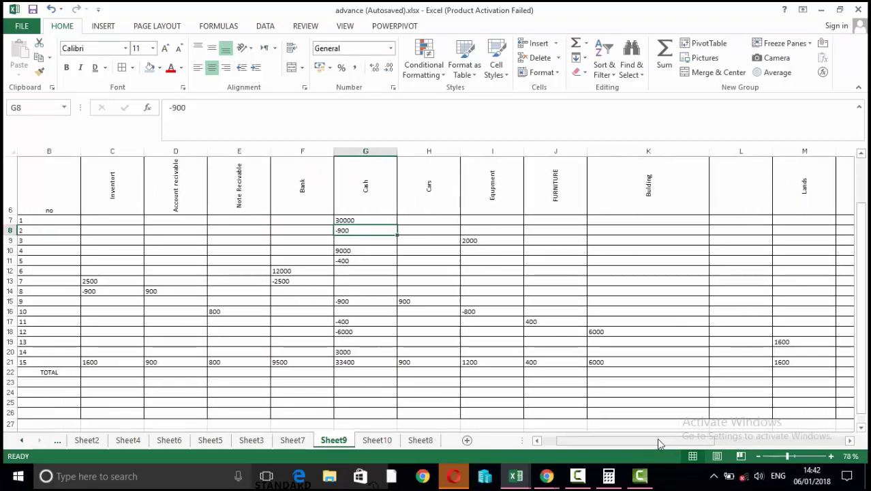